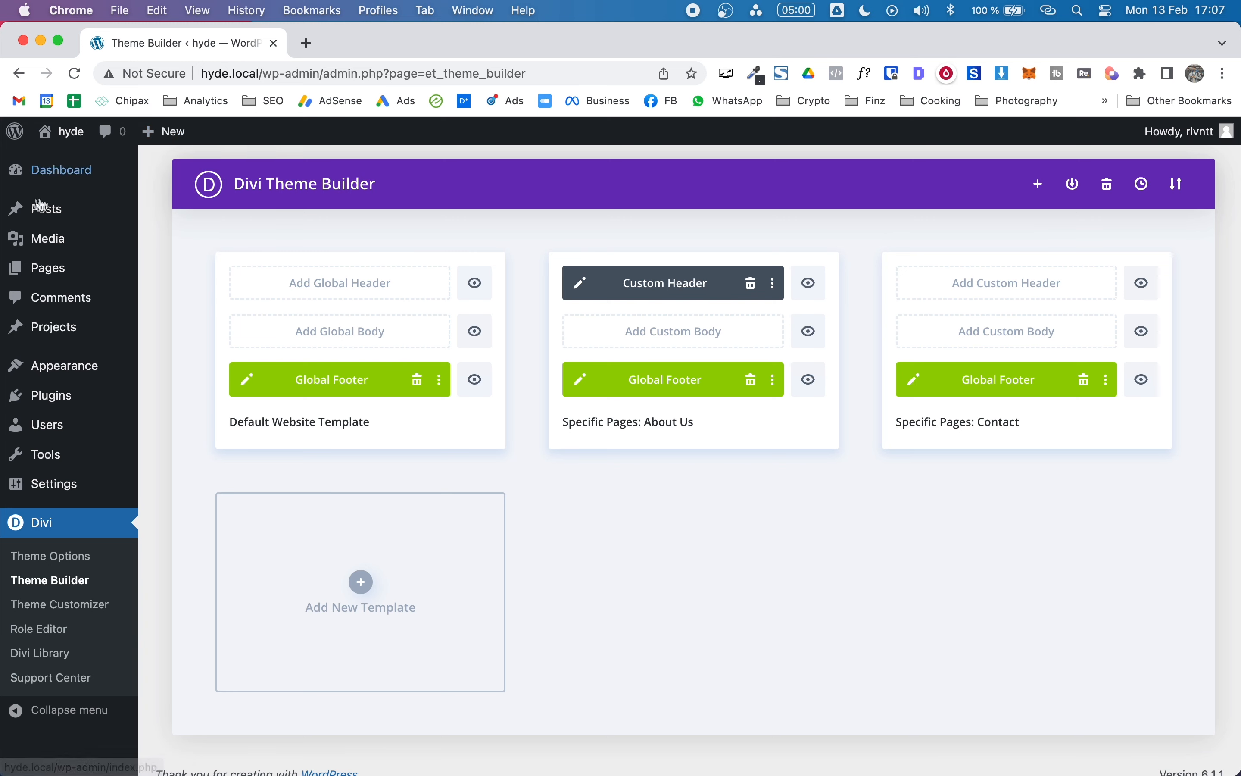
# Step: Open the site's front end in a separate browser tab, view its header, and return to the admin area
pyautogui.keyDown('super'); pyautogui.click(73, 163); pyautogui.keyUp('super')
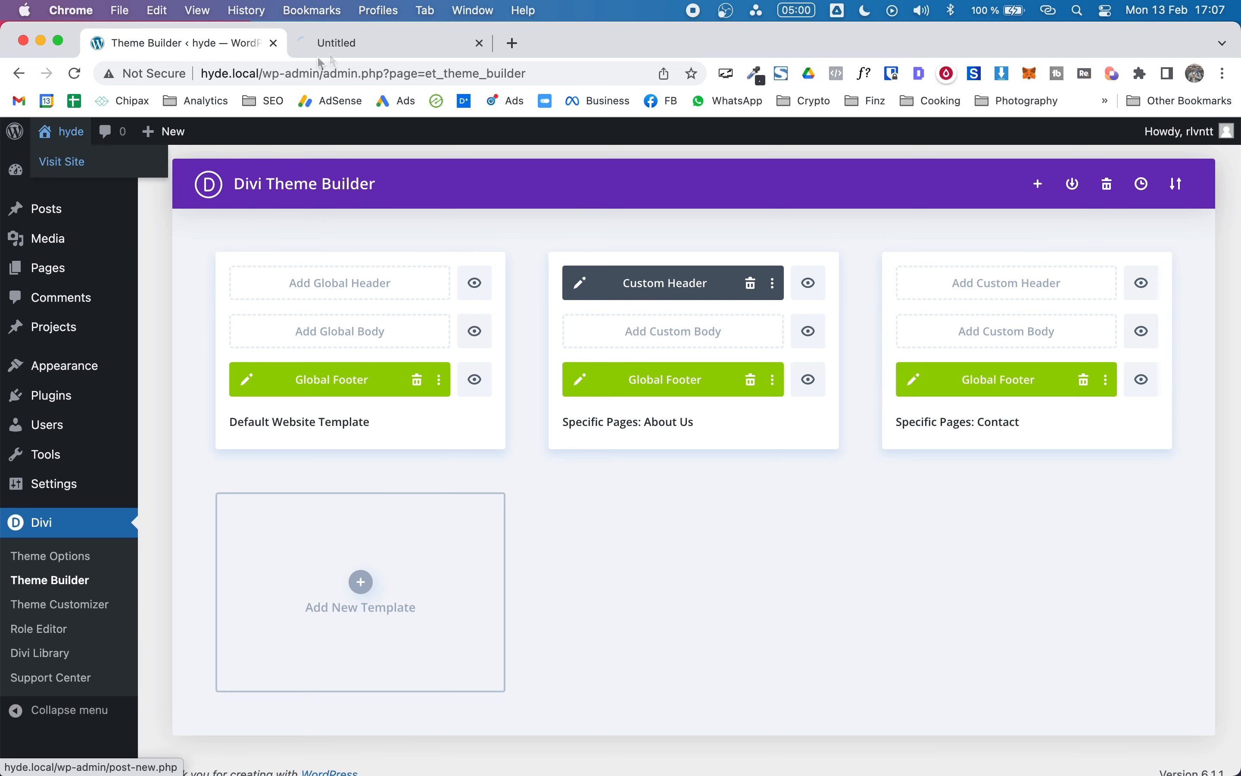
pyautogui.click(328, 41)
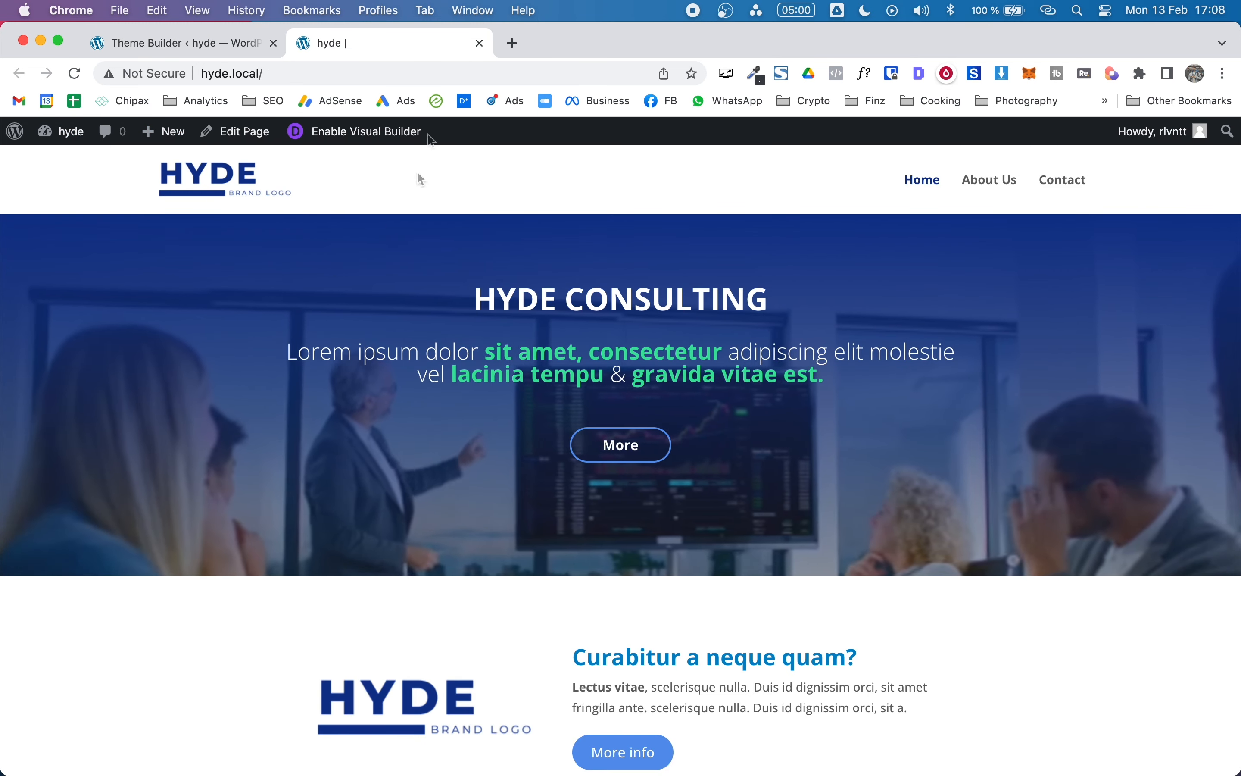
pyautogui.click(157, 43)
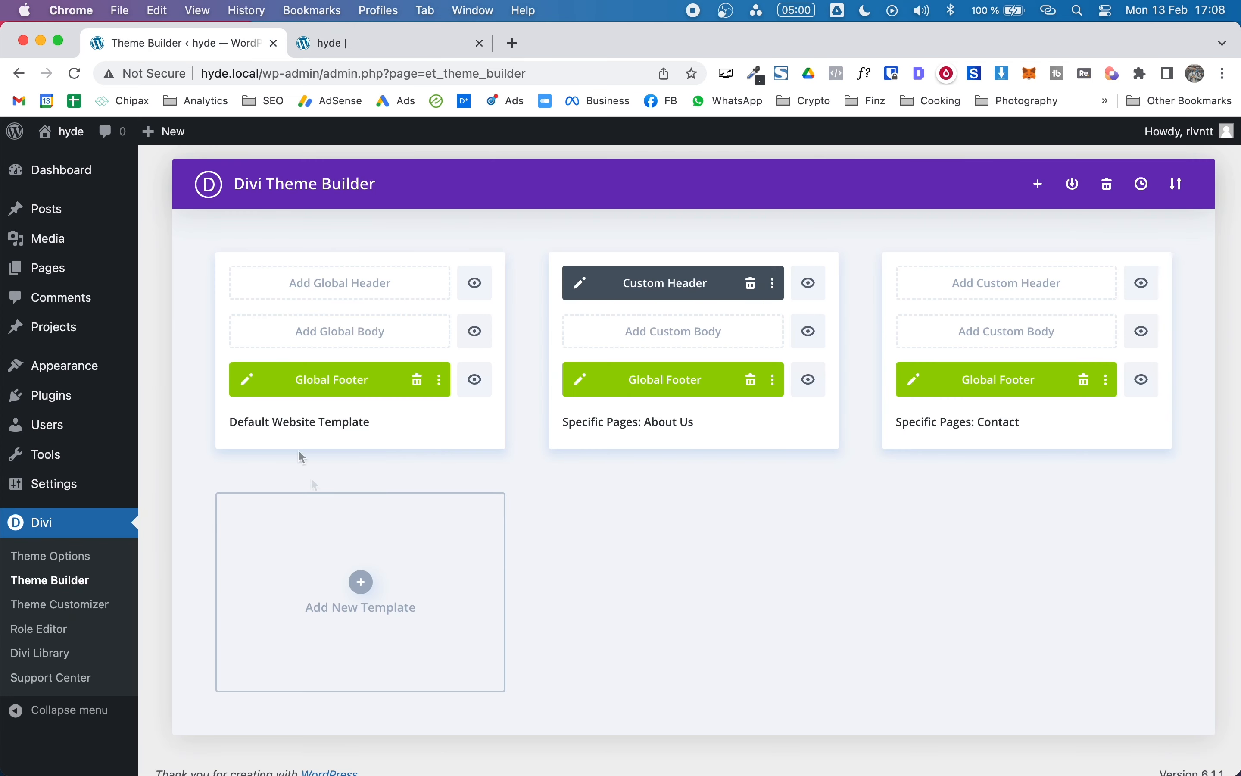
# Step: Go to the WordPress menu management page and create a new menu named New Menu
pyautogui.moveTo(63, 363)
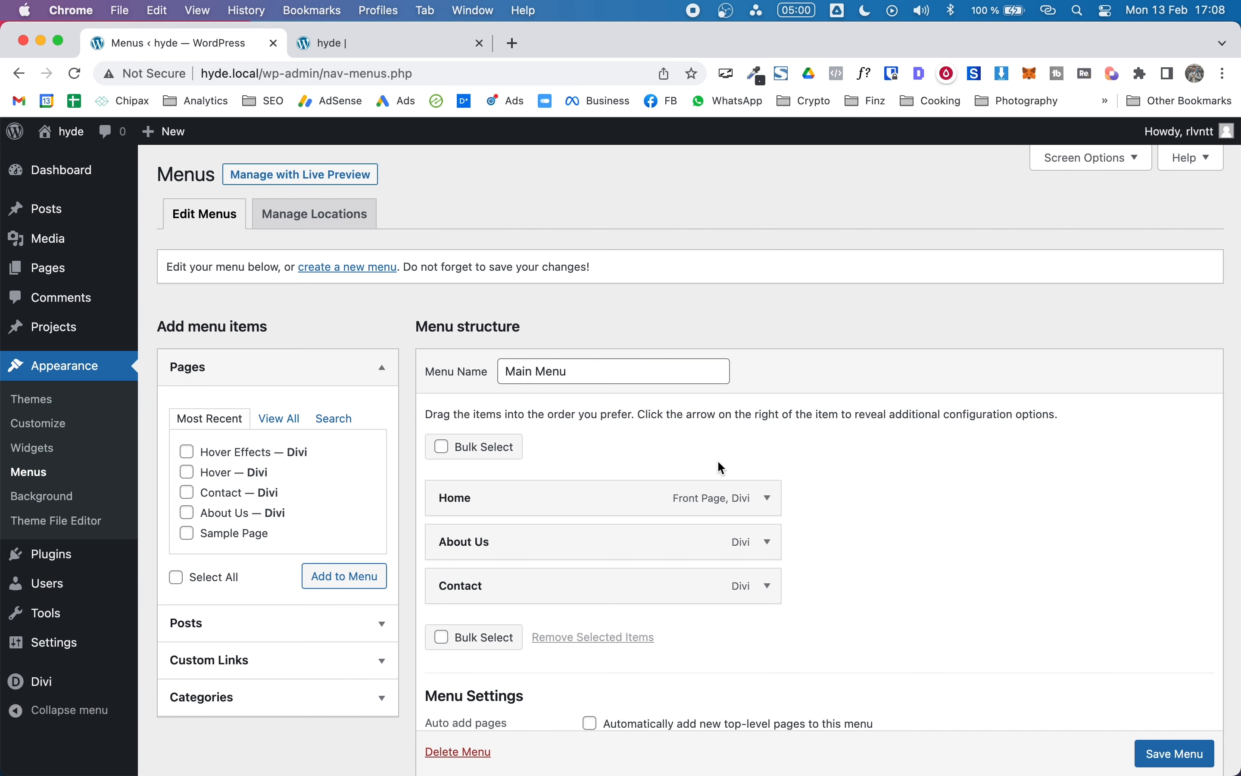
pyautogui.scroll(-2, 180, 559)
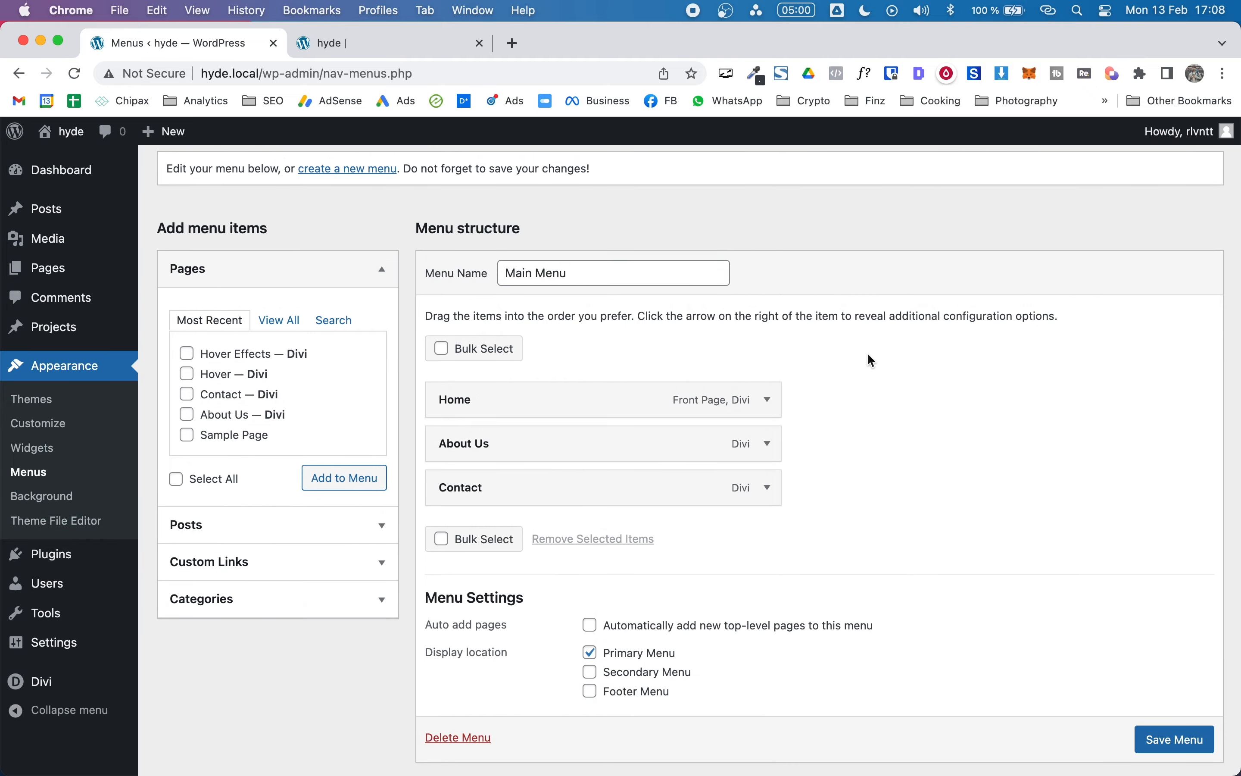
pyautogui.scroll(2, 631, 416)
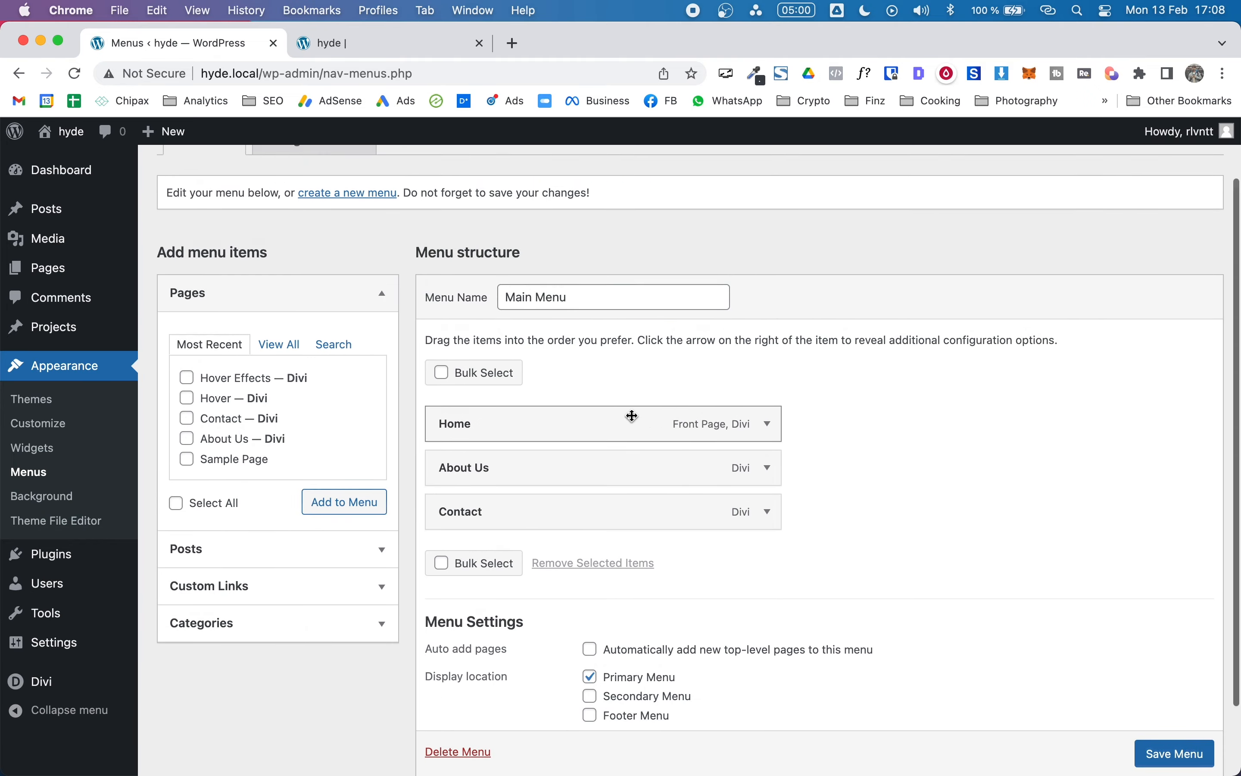
pyautogui.click(331, 266)
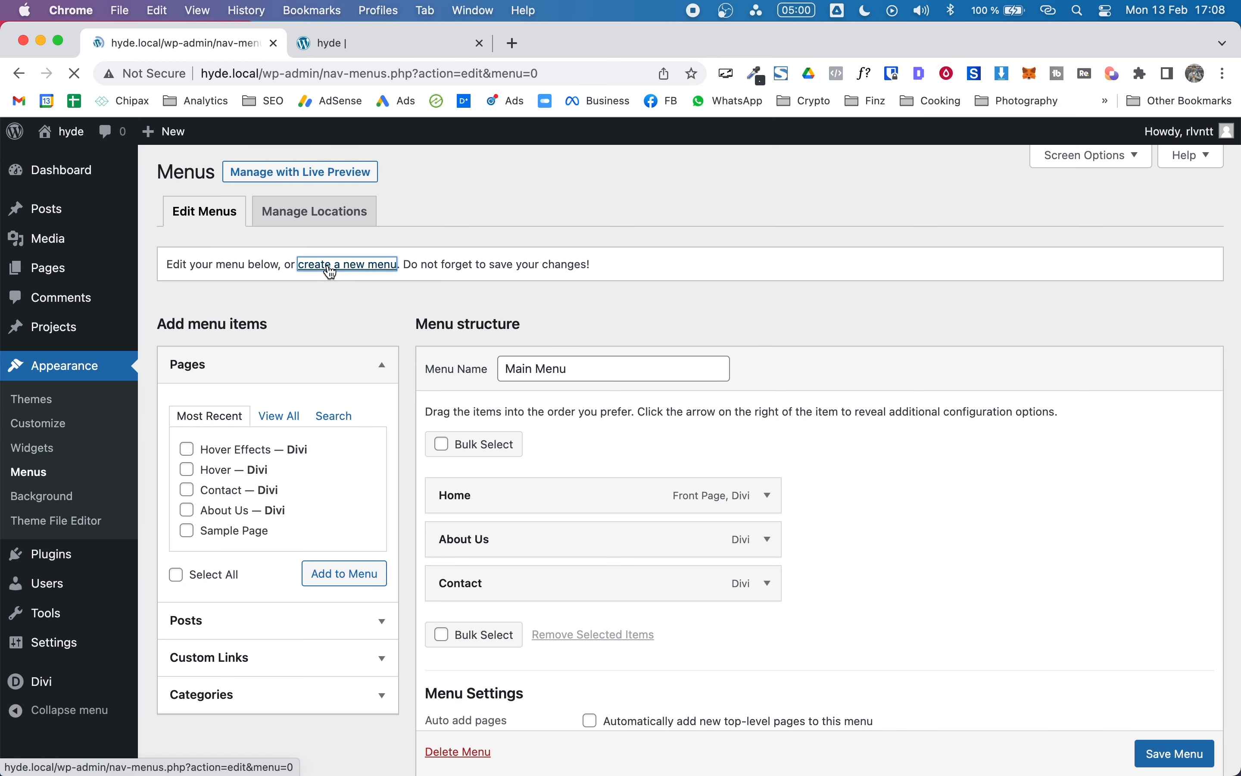
pyautogui.click(573, 369)
pyautogui.write('New Menu')
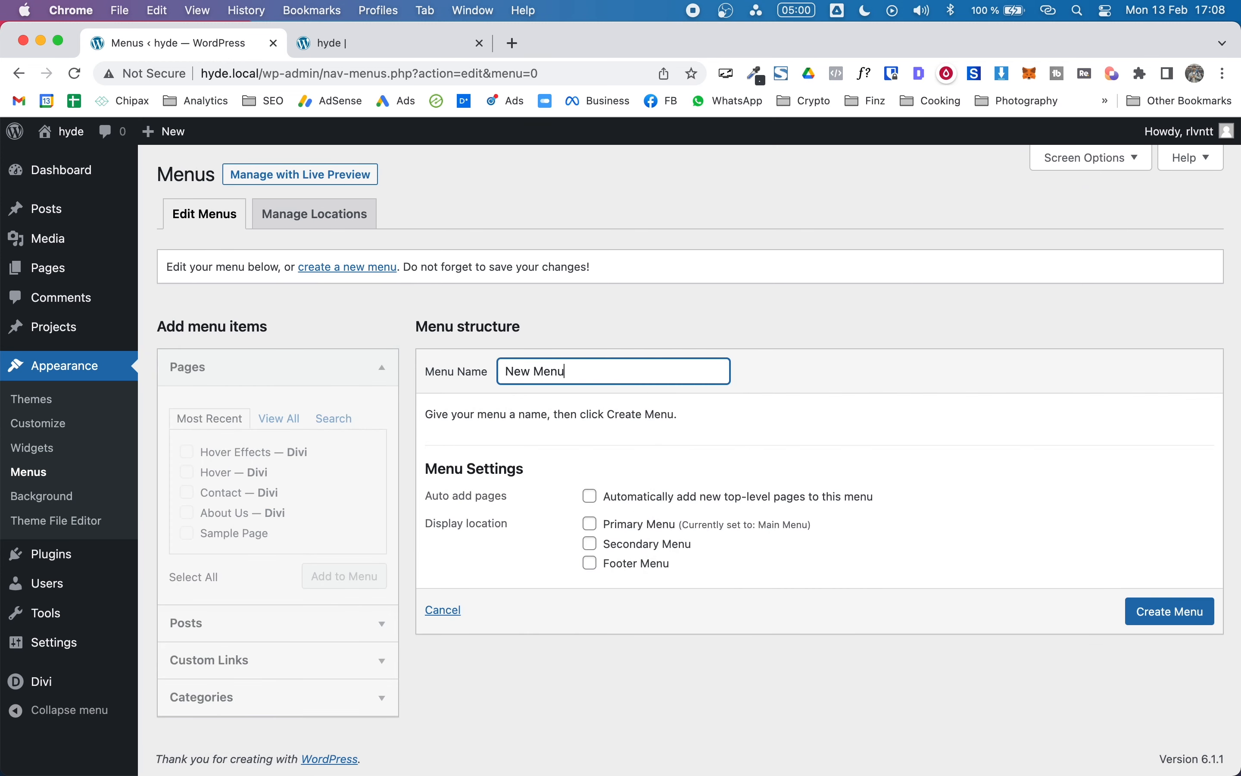
pyautogui.click(1145, 612)
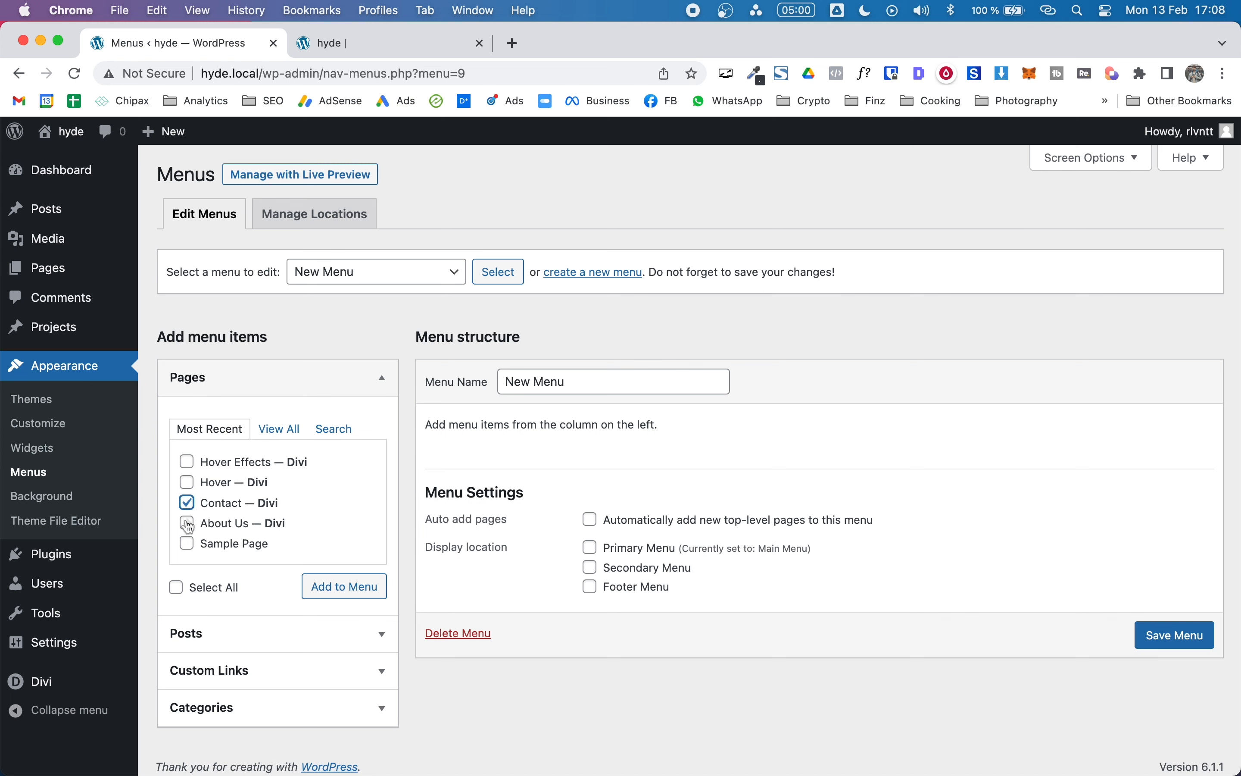
# Step: Add the Home page to New Menu, followed by the About Us, Contact and Sample Page pages
pyautogui.click(188, 544)
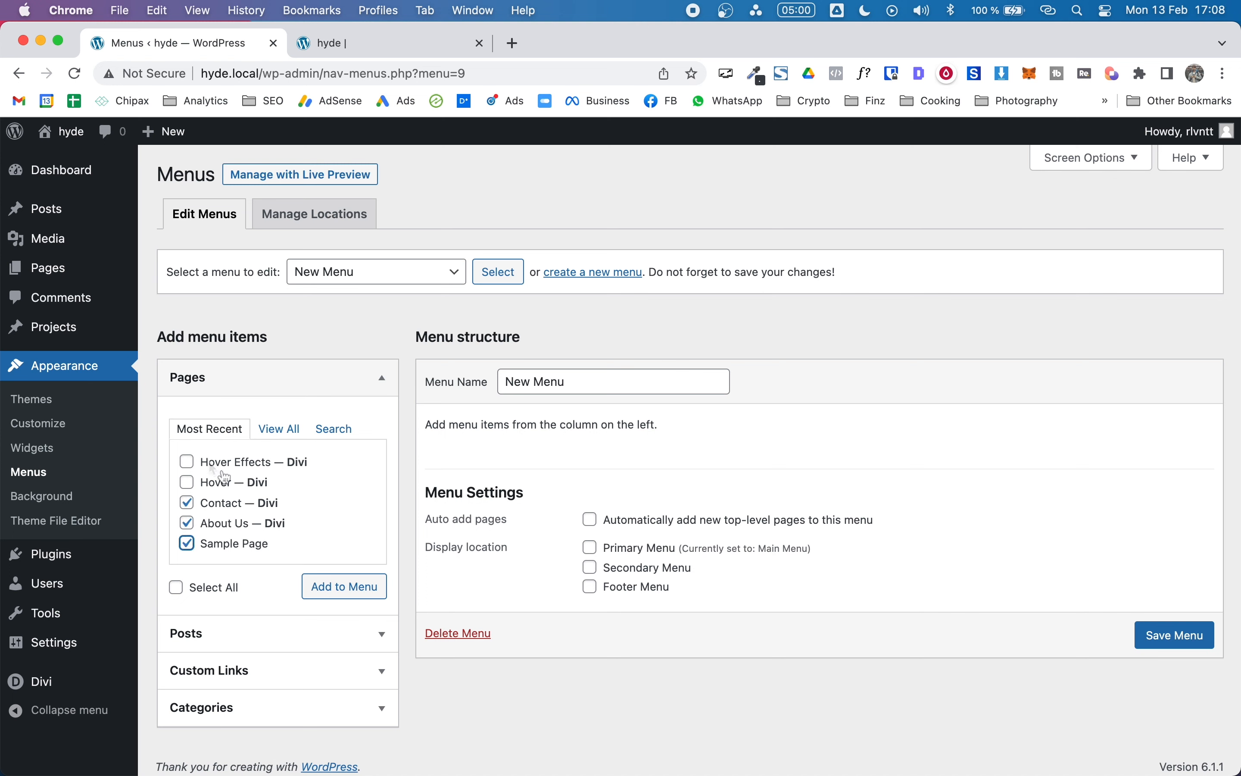
pyautogui.click(280, 436)
pyautogui.click(188, 463)
pyautogui.click(342, 607)
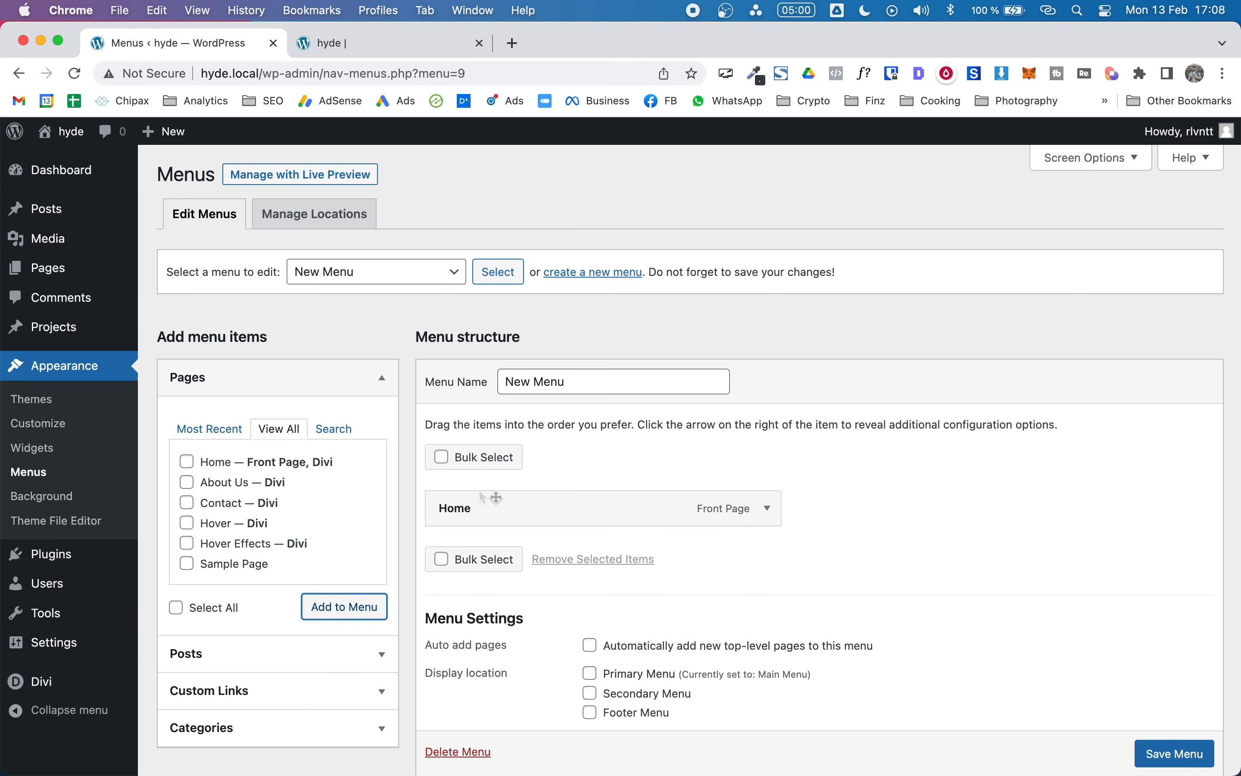
pyautogui.click(187, 482)
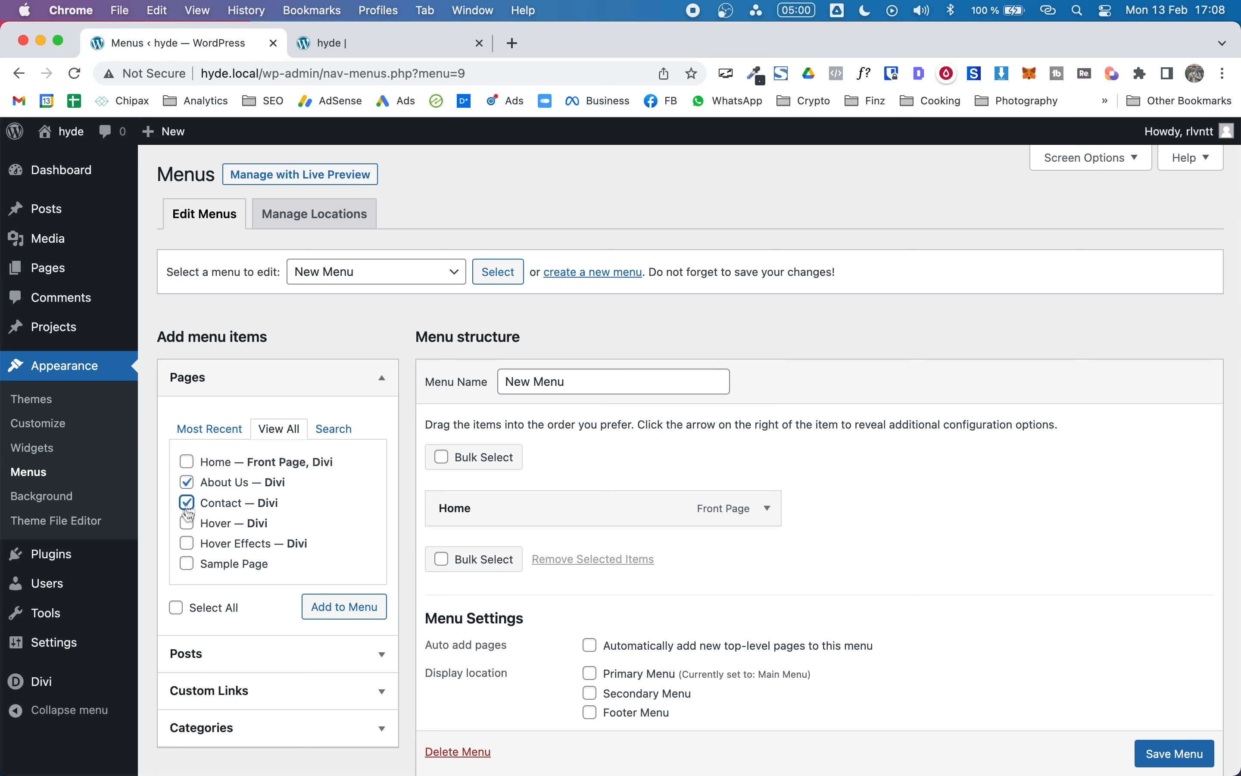
pyautogui.click(186, 564)
pyautogui.click(348, 606)
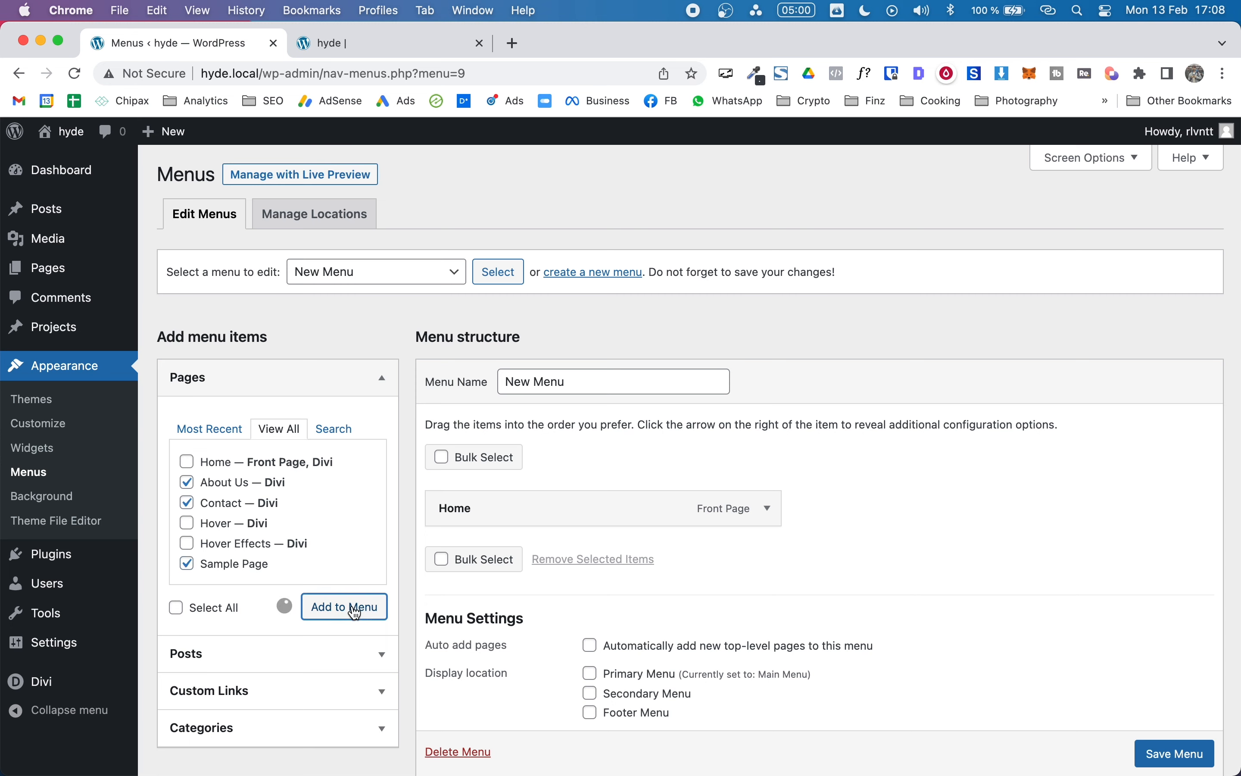
# Step: Reorder the menu items so that Contact comes after Sample Page, and save the menu
pyautogui.scroll(-2, 911, 538)
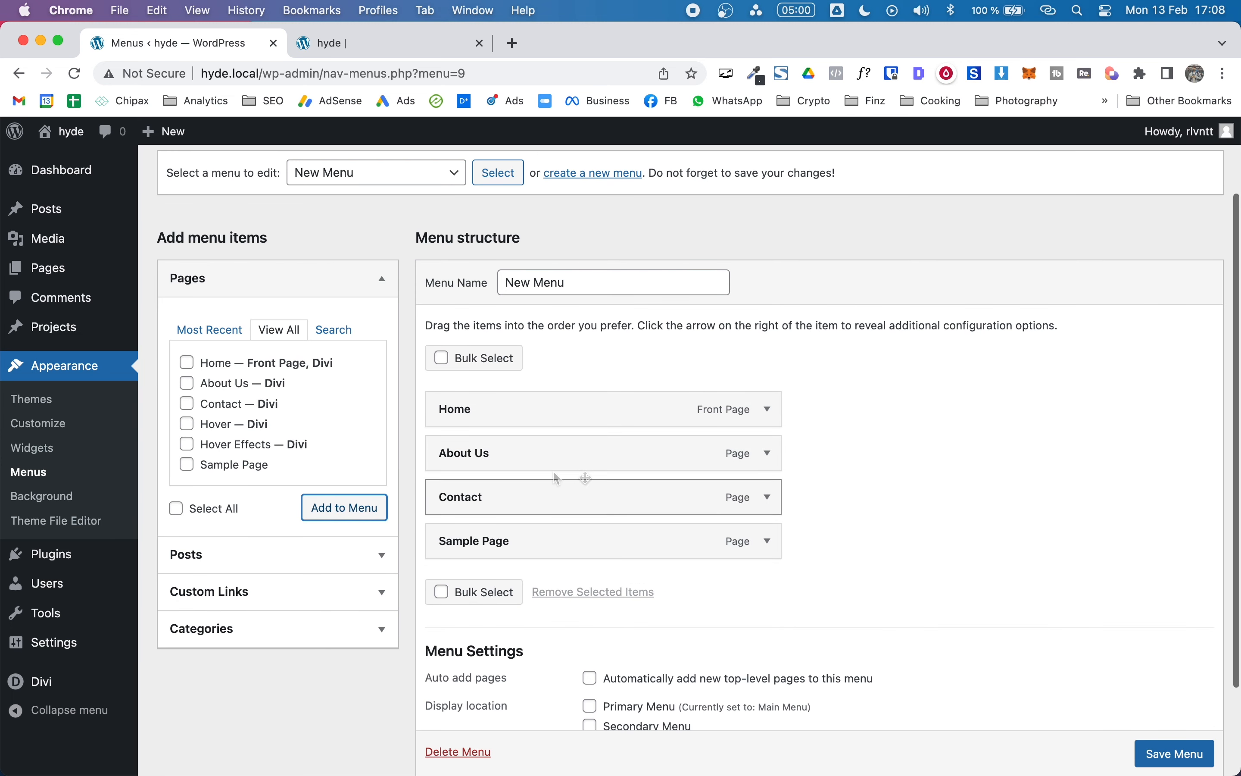
pyautogui.click(532, 458)
pyautogui.moveTo(516, 499); pyautogui.dragTo(529, 551)
pyautogui.scroll(-2, 1094, 577)
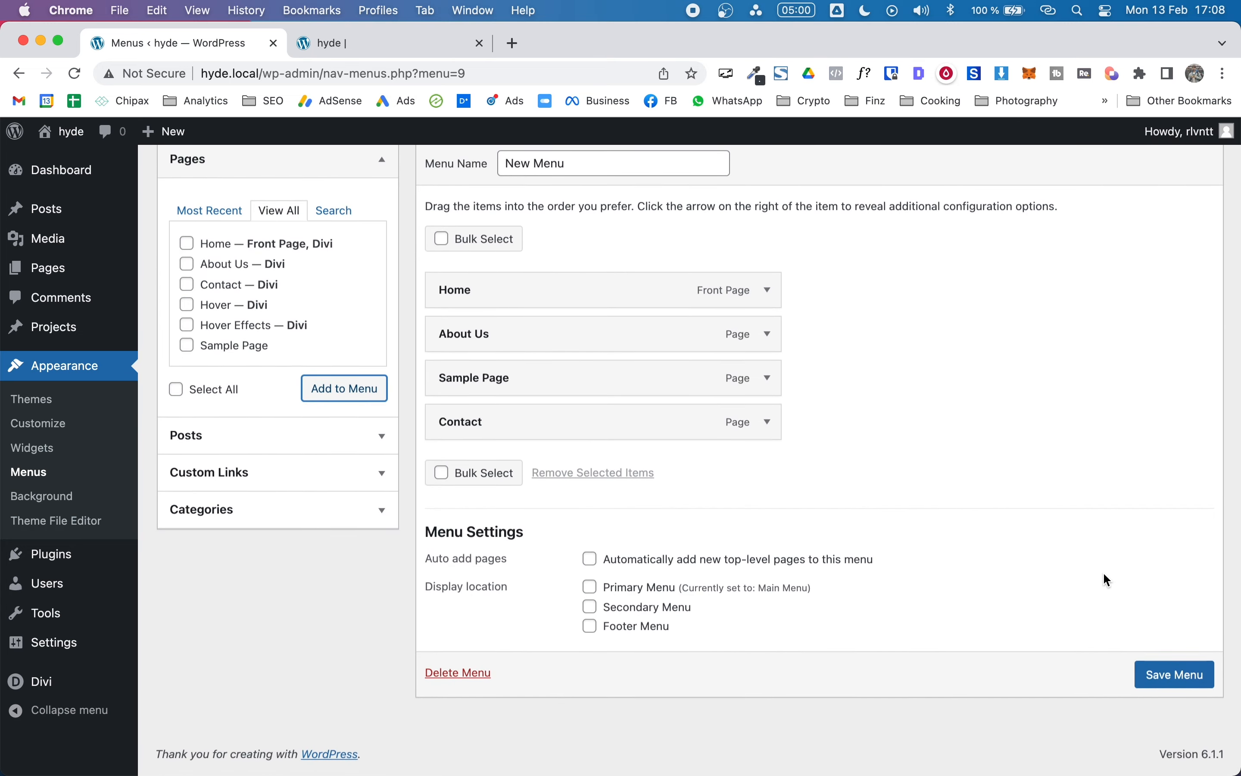
pyautogui.click(1192, 688)
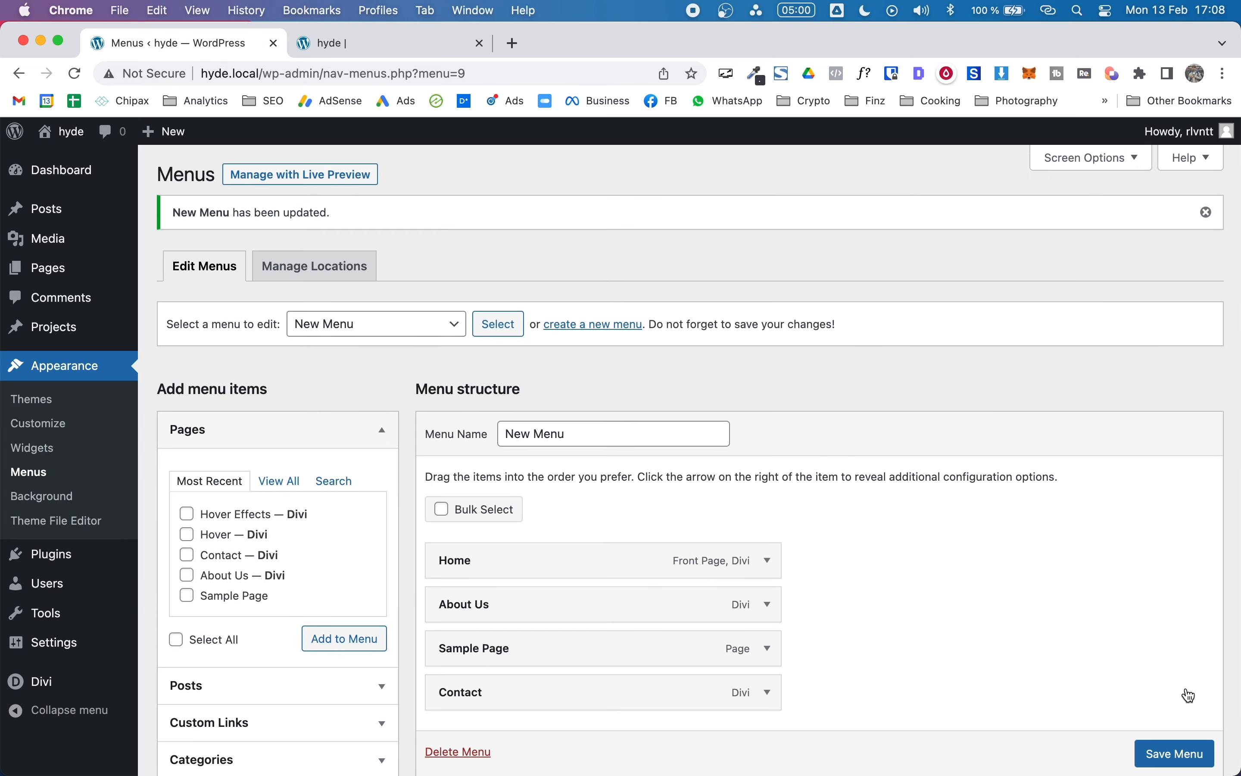
# Step: Check which menus are available for editing
pyautogui.click(369, 328)
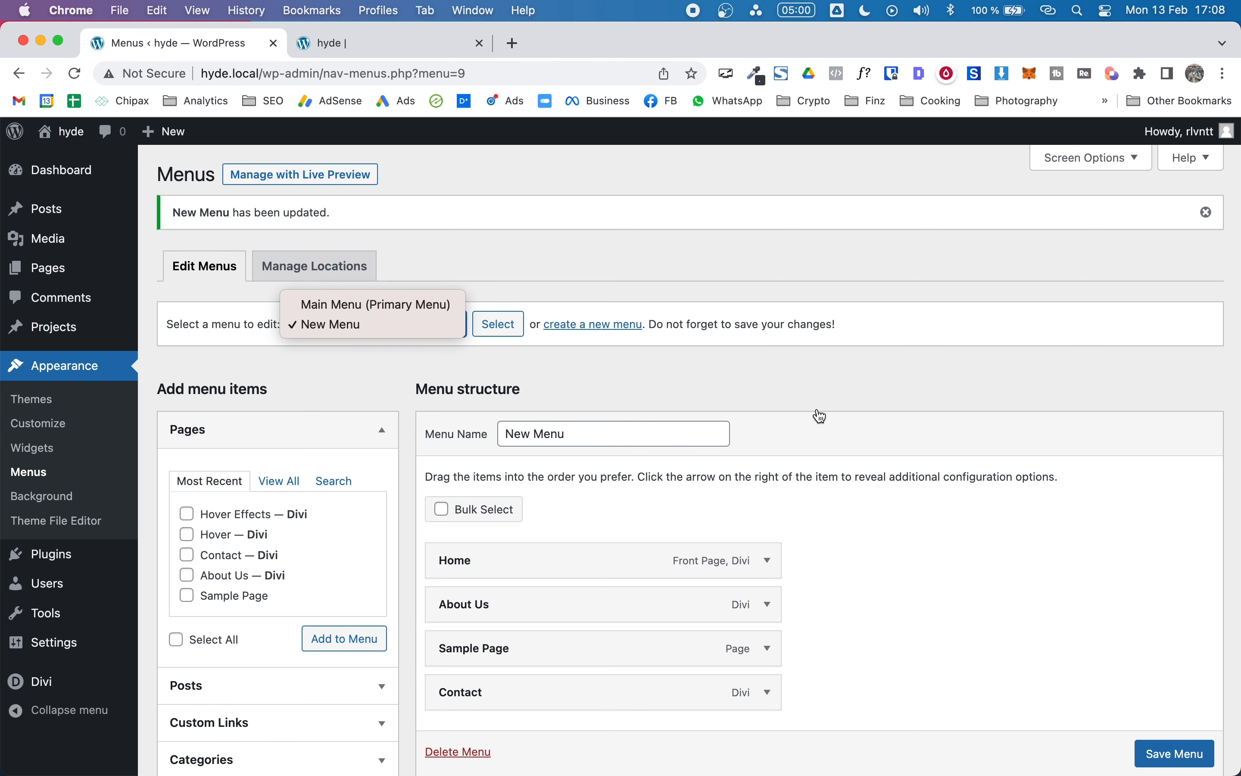
pyautogui.click(767, 399)
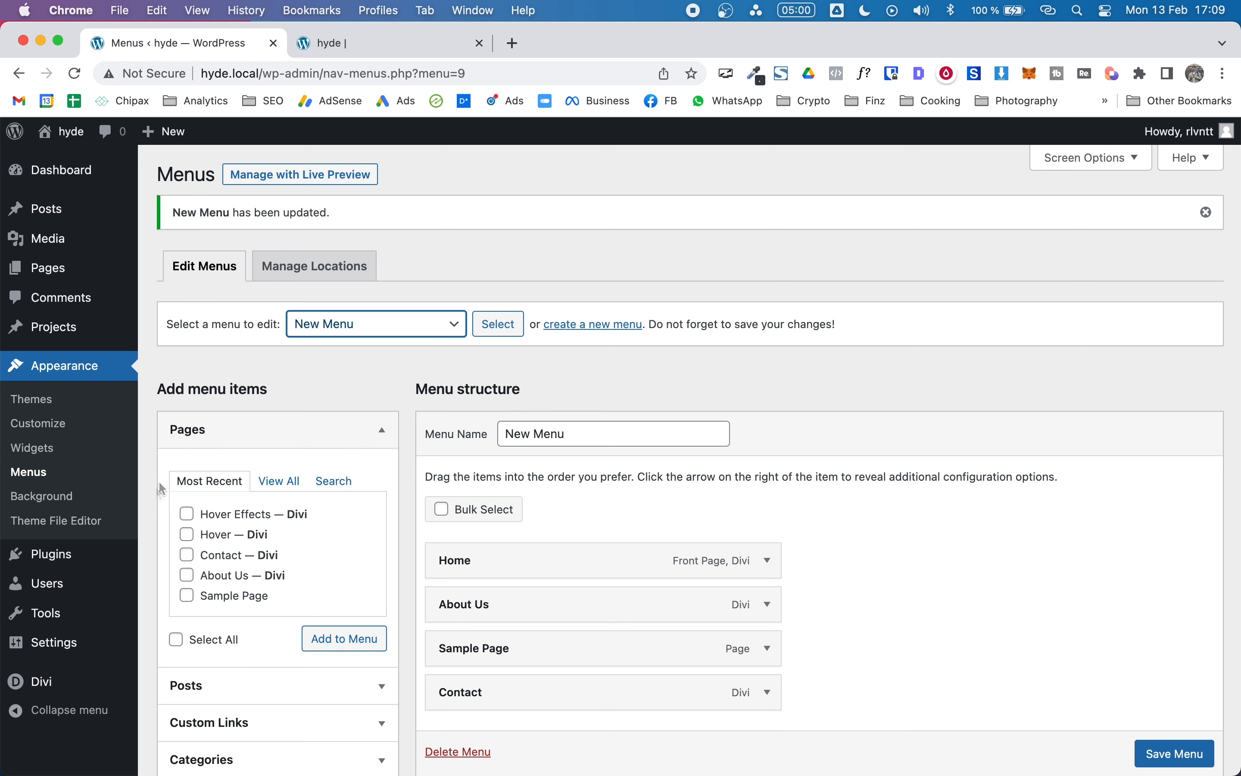
# Step: In the Divi Theme Options, set the site logo to logo-1-1-2.png from the media library and save the changes
pyautogui.moveTo(50, 687)
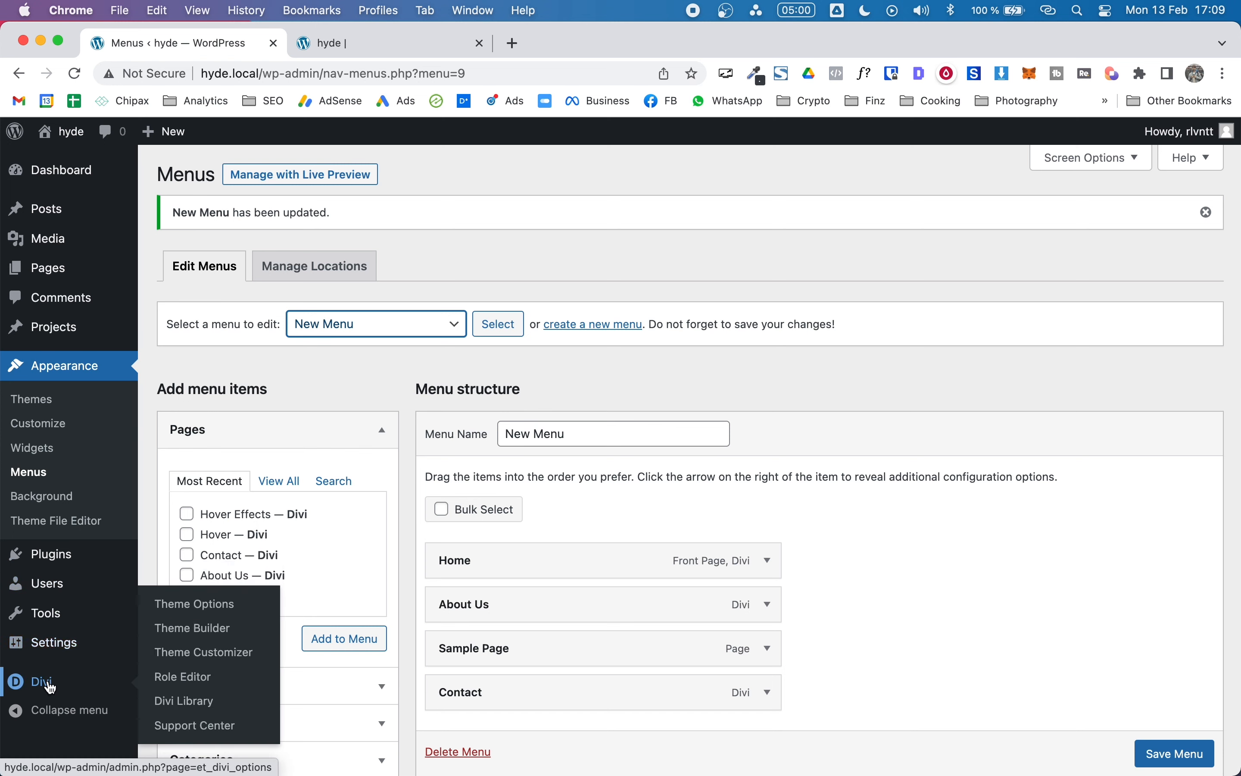
pyautogui.click(219, 608)
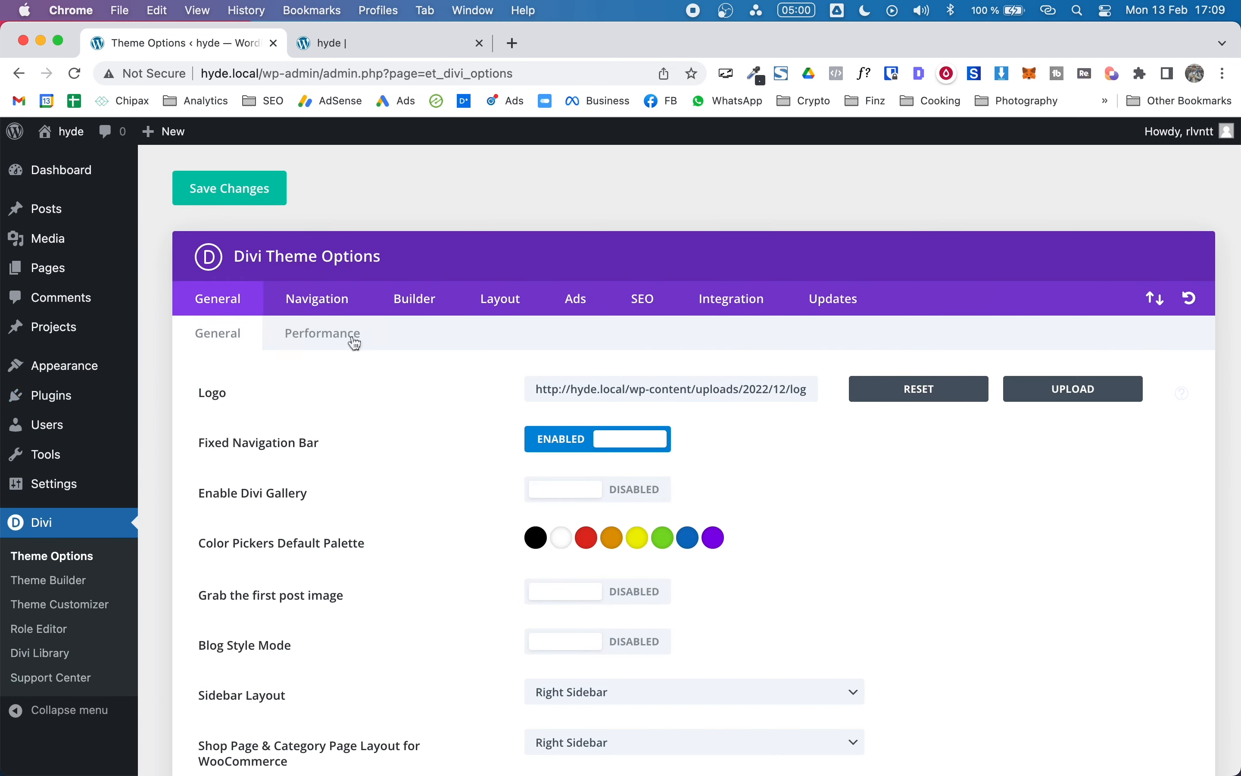
pyautogui.moveTo(254, 393); pyautogui.dragTo(190, 391)
pyautogui.click(1098, 391)
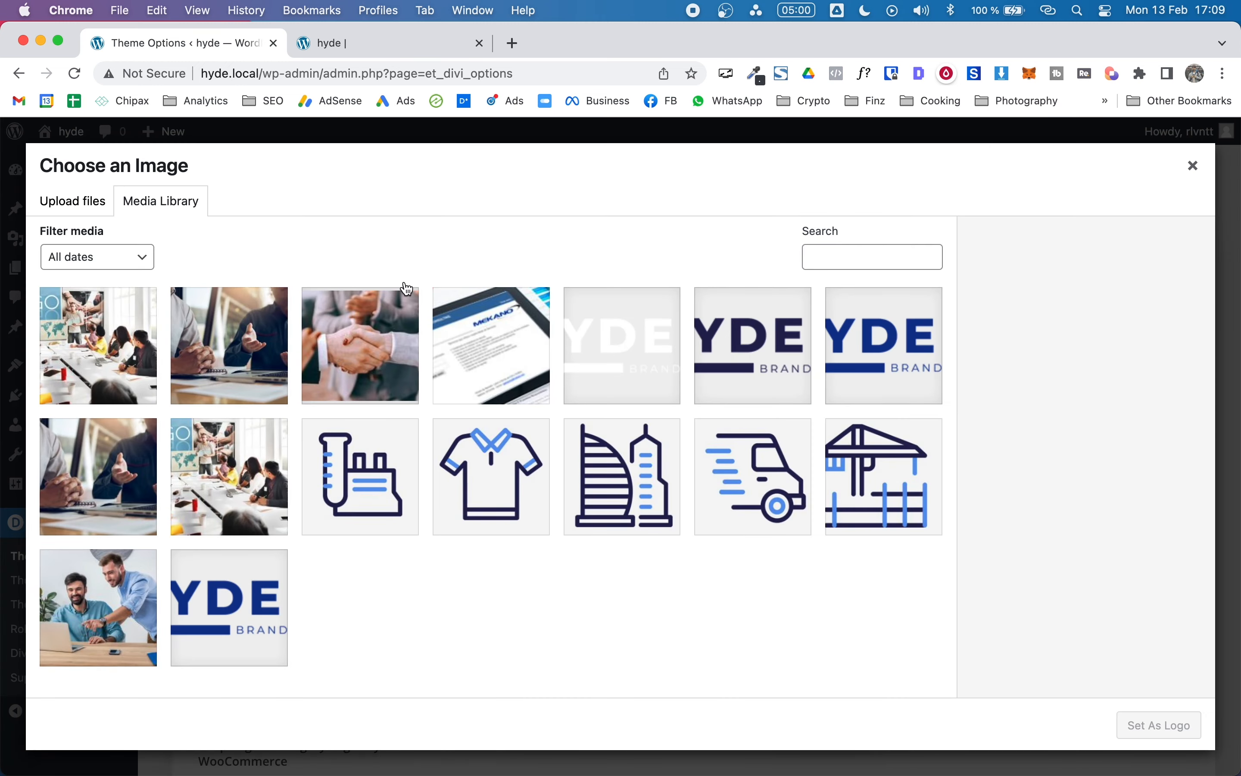
pyautogui.click(354, 43)
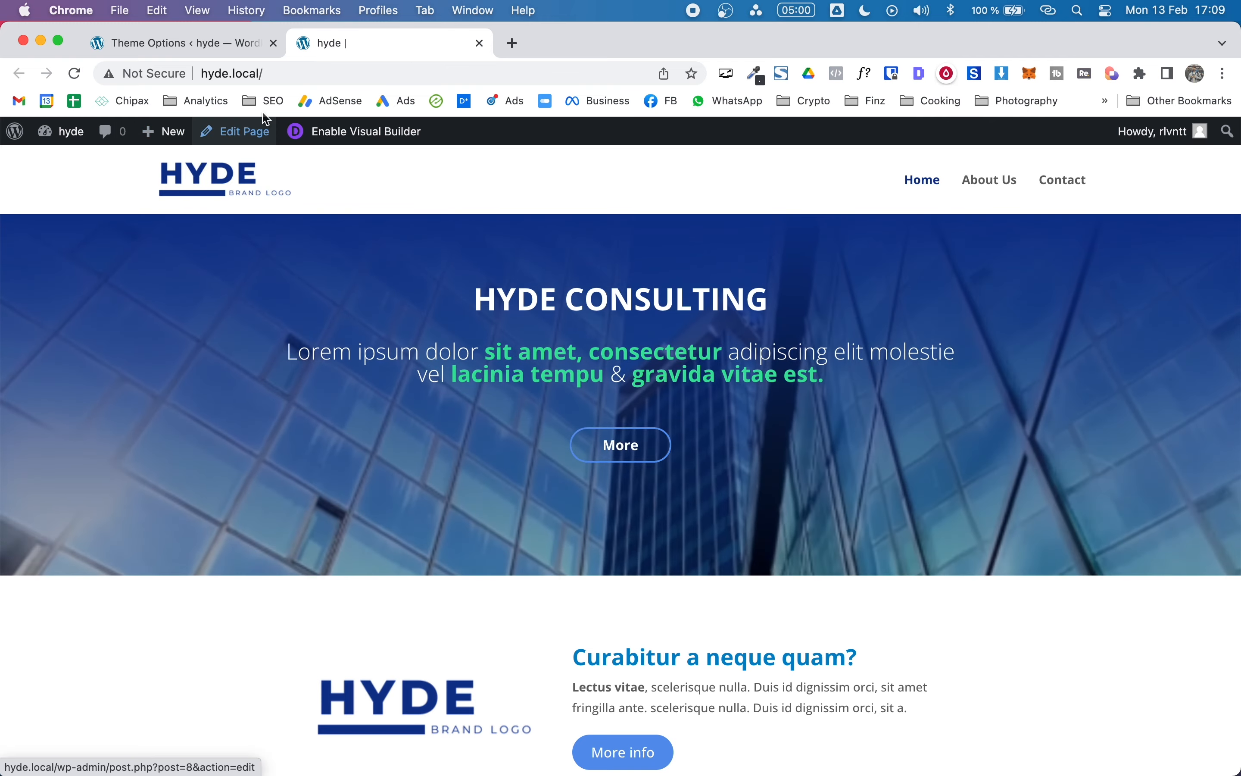
pyautogui.click(156, 43)
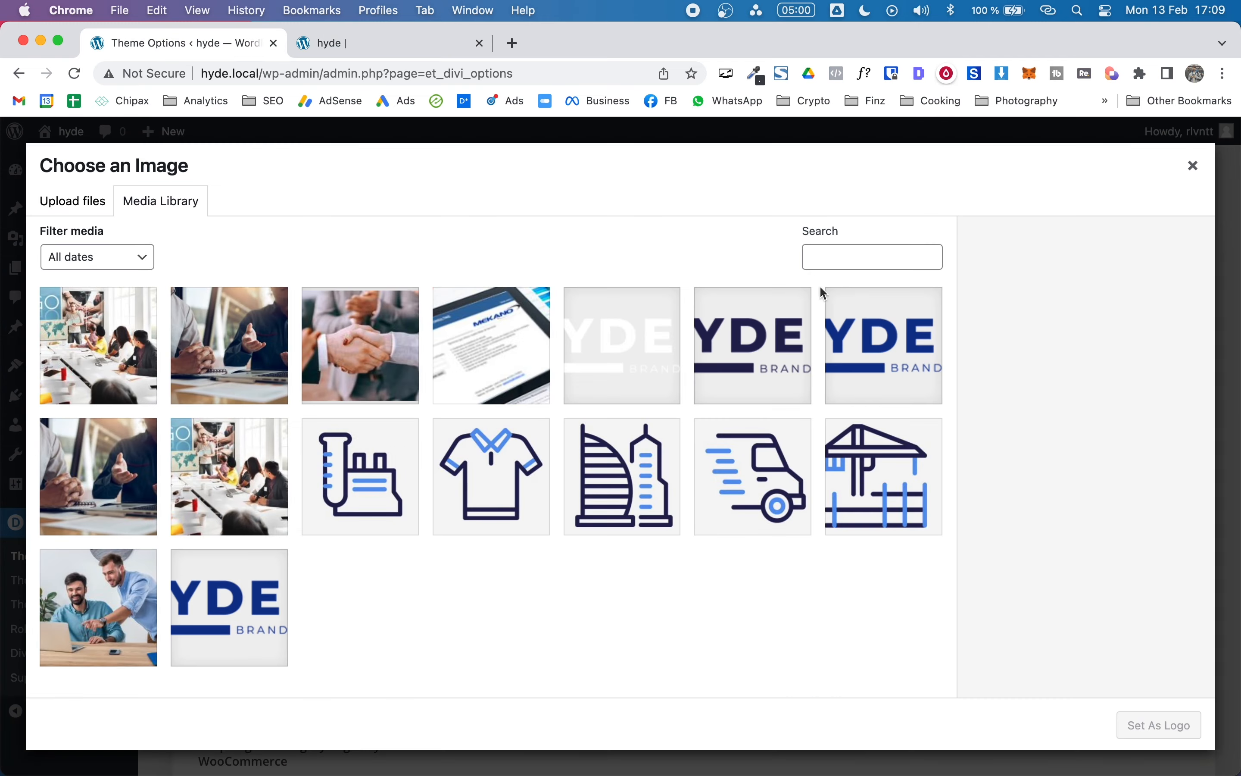
pyautogui.click(809, 335)
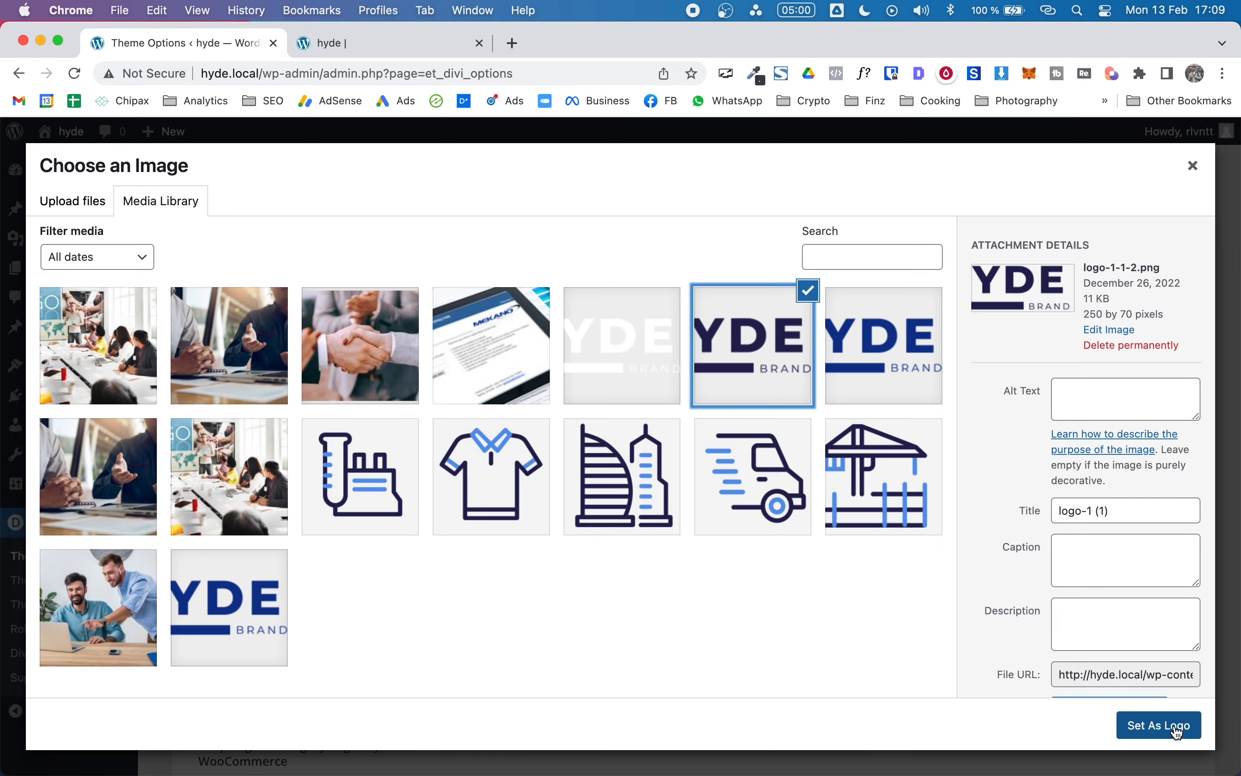
pyautogui.click(1167, 728)
pyautogui.scroll(-10, 801, 515)
pyautogui.scroll(10, 801, 515)
pyautogui.click(225, 185)
# Step: Reload the site's front page to check the logo in the header
pyautogui.click(367, 46)
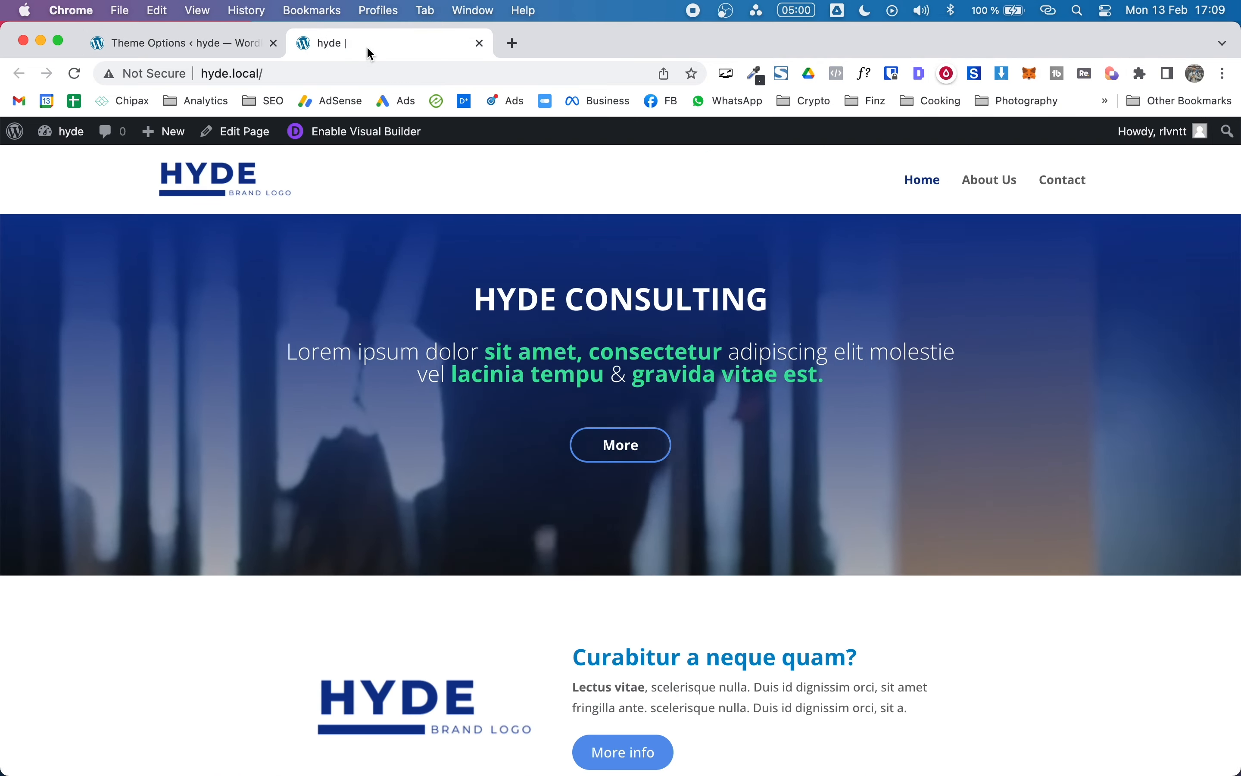
pyautogui.press('super+r')
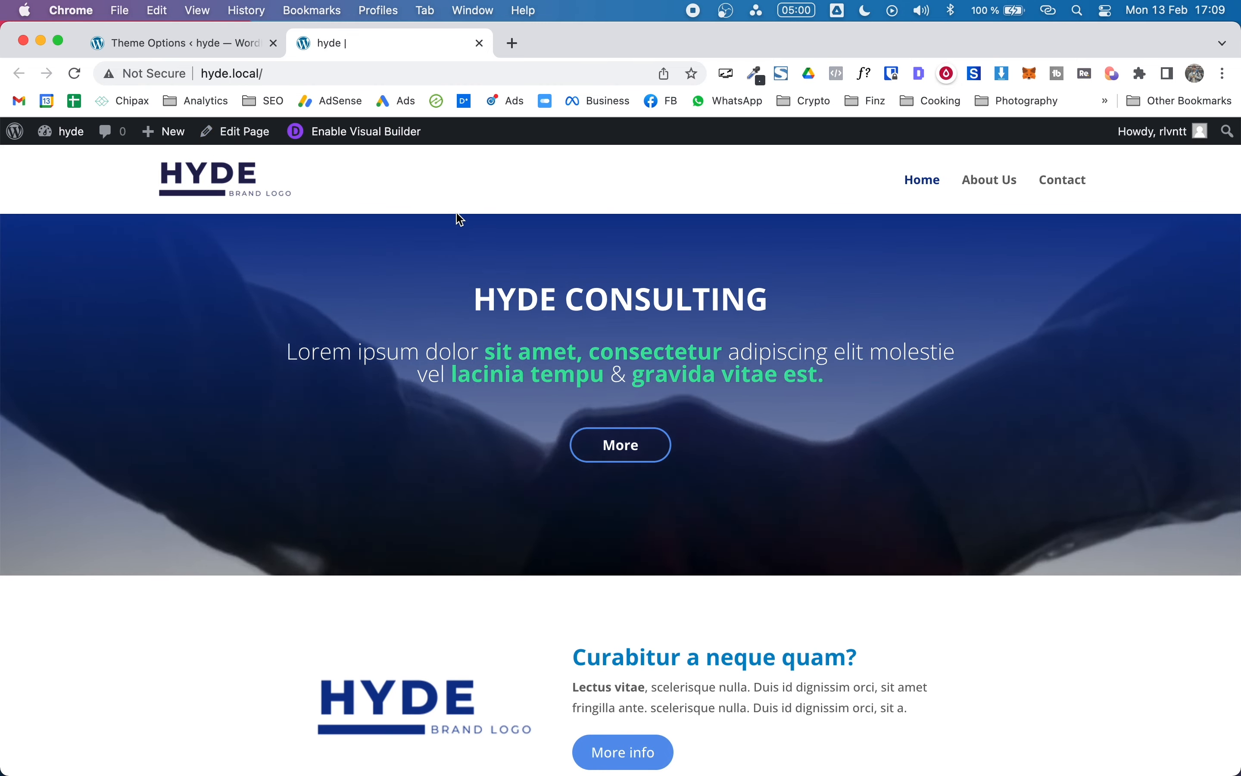
# Step: Open the Header Format settings within Header & Navigation in the theme customizer
pyautogui.moveTo(60, 132)
pyautogui.click(83, 251)
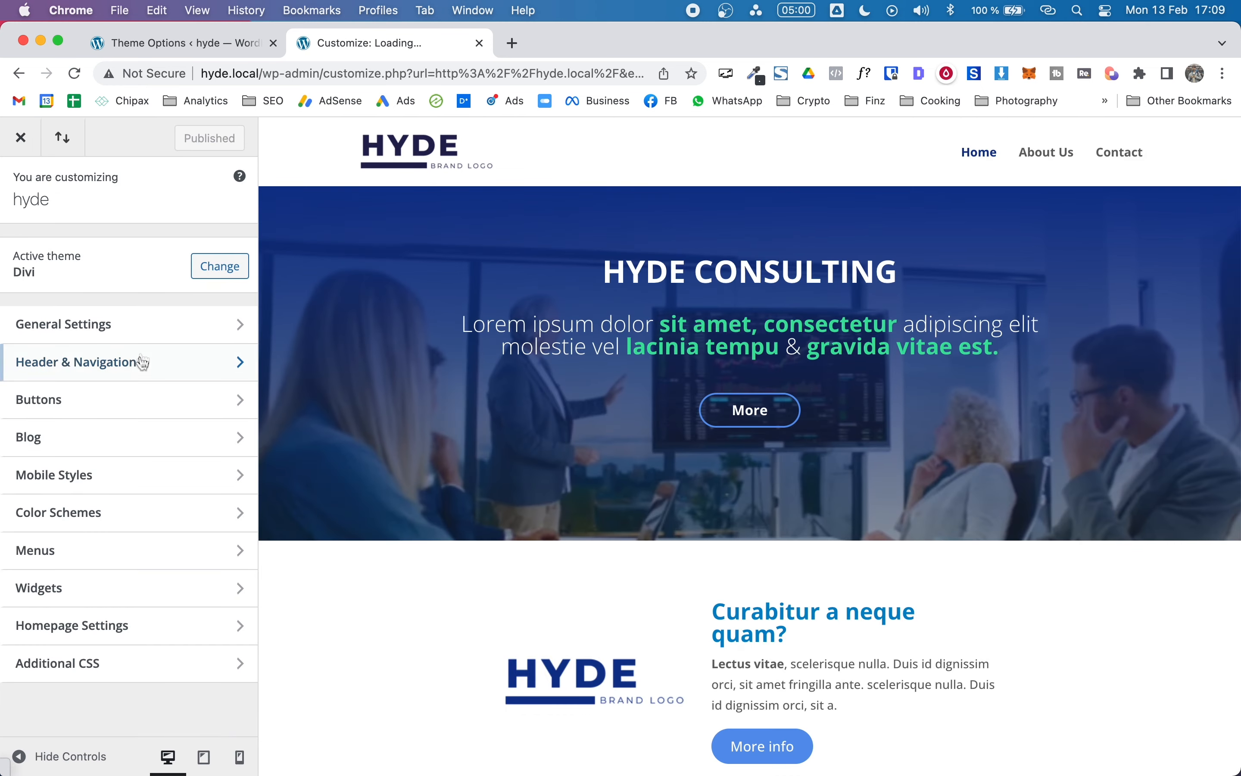
pyautogui.click(139, 373)
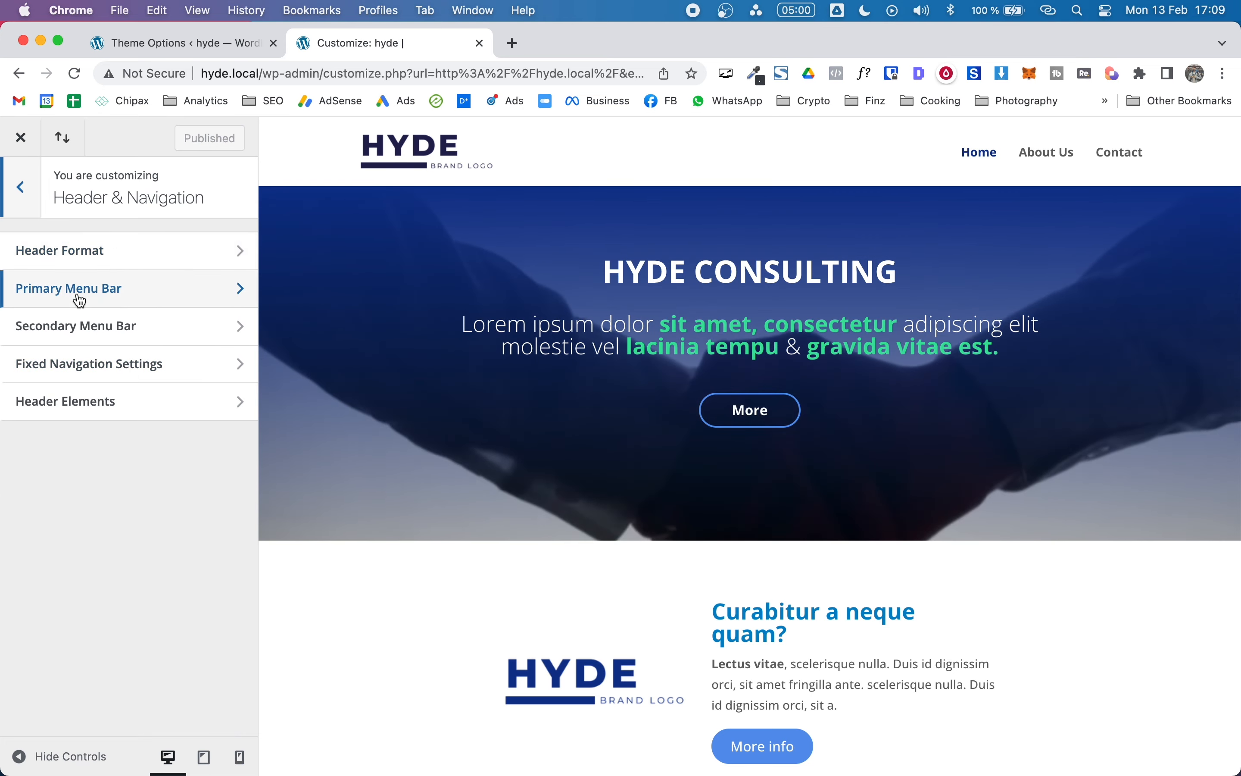
pyautogui.click(83, 261)
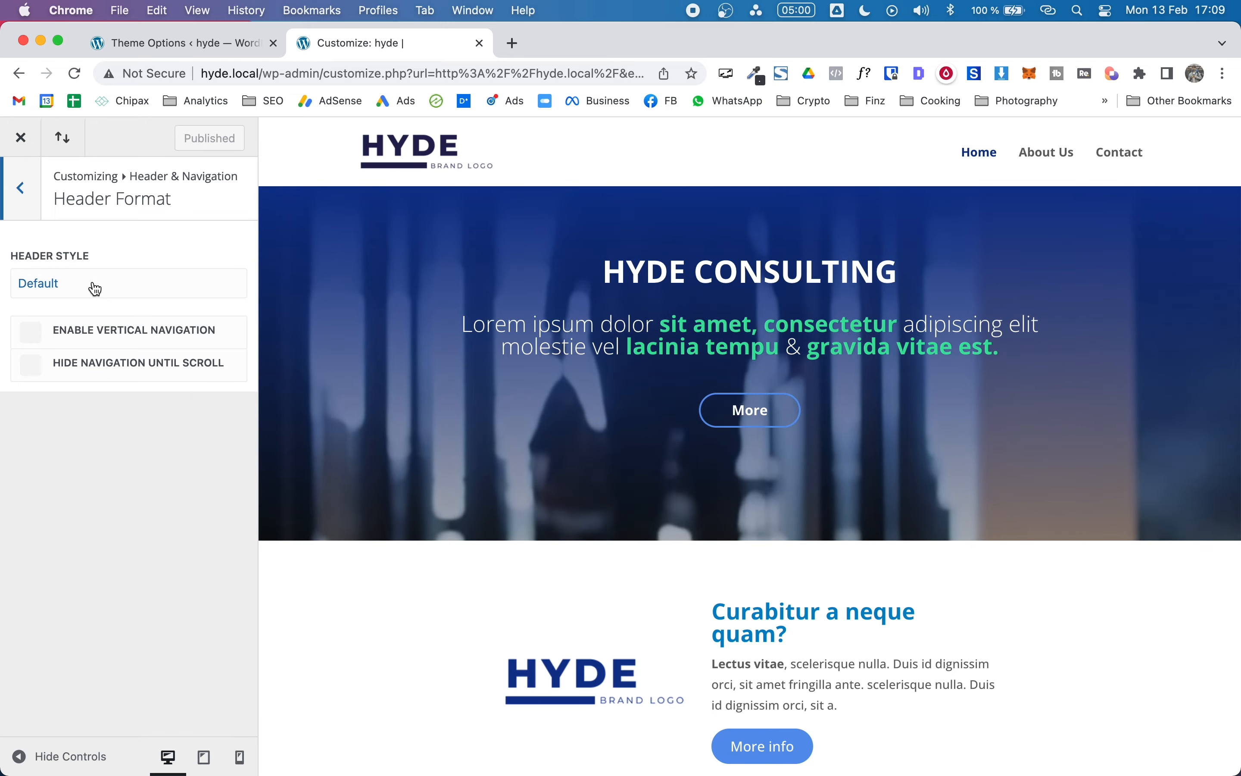
# Step: Try the Centered header style and switch the style back to Default
pyautogui.click(95, 289)
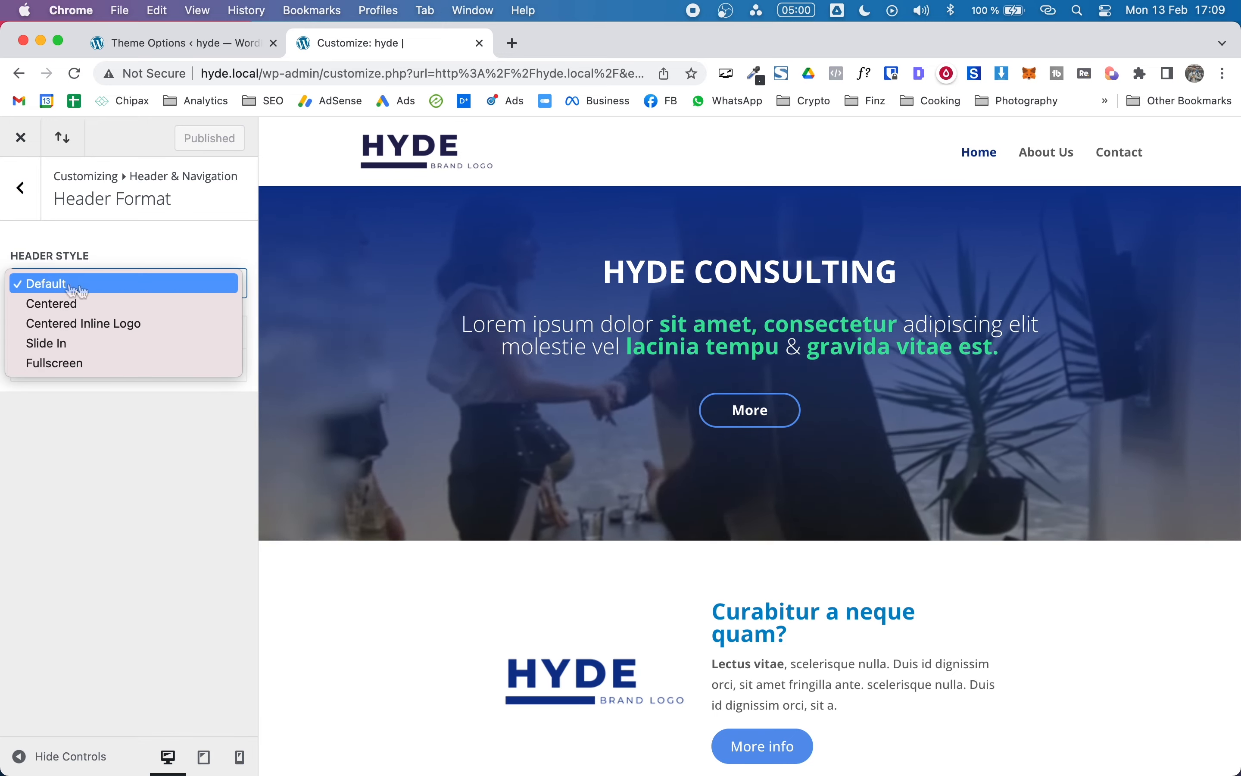
pyautogui.click(82, 314)
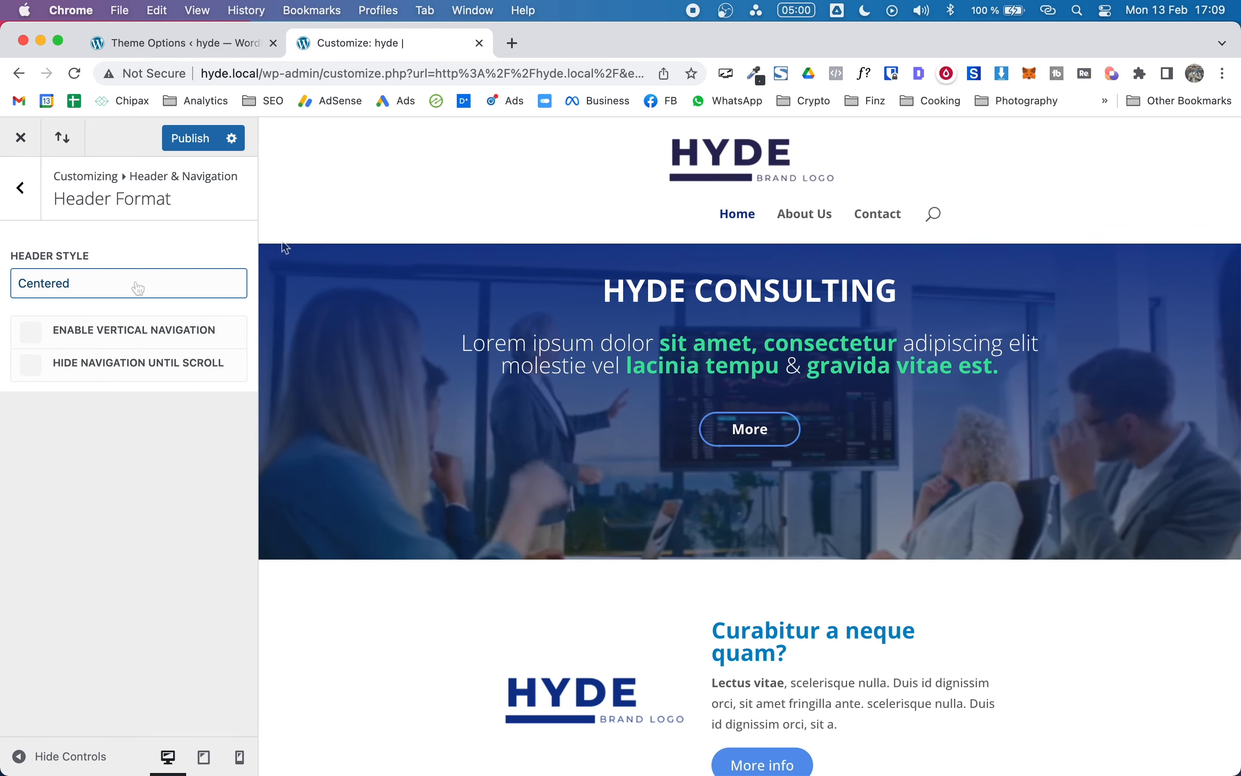
pyautogui.click(82, 285)
pyautogui.click(77, 263)
# Step: Open the Primary Menu Bar settings within Header & Navigation and set the menu height to 80
pyautogui.click(19, 190)
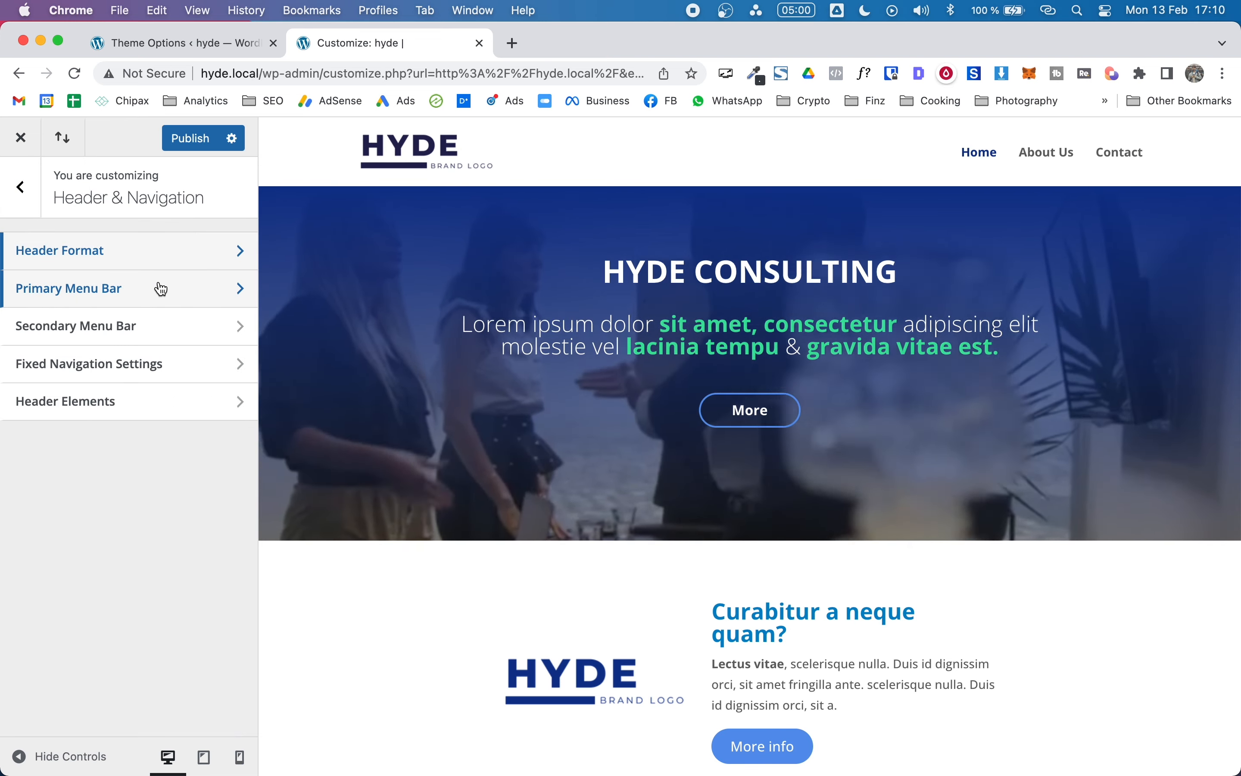
pyautogui.click(161, 288)
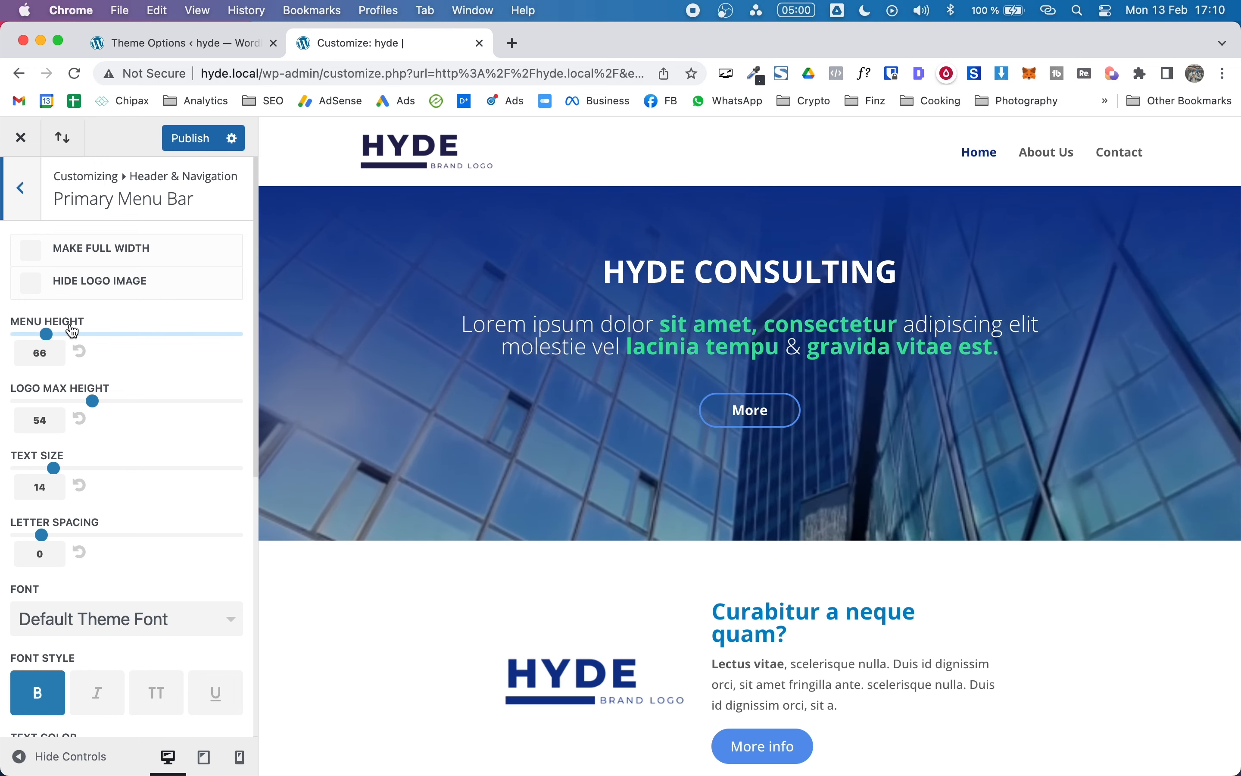
pyautogui.scroll(-2, 113, 344)
pyautogui.scroll(2, 113, 344)
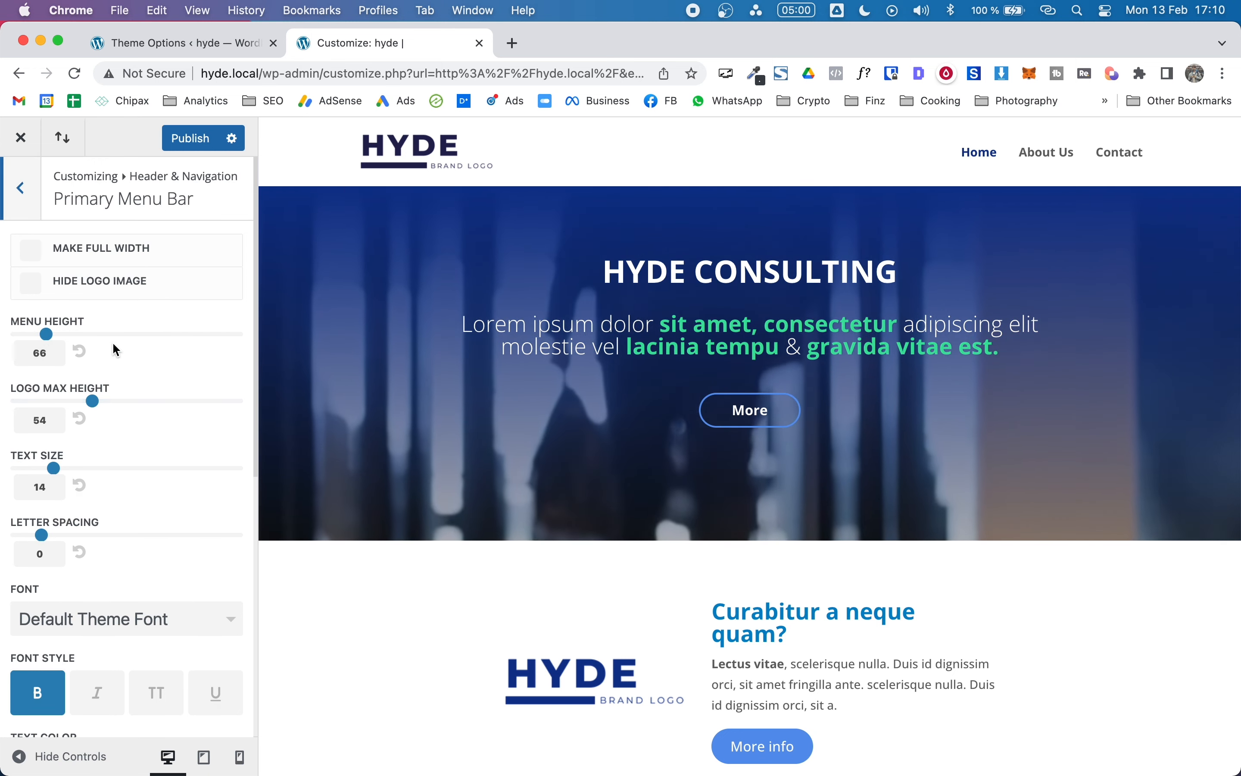
pyautogui.click(46, 352)
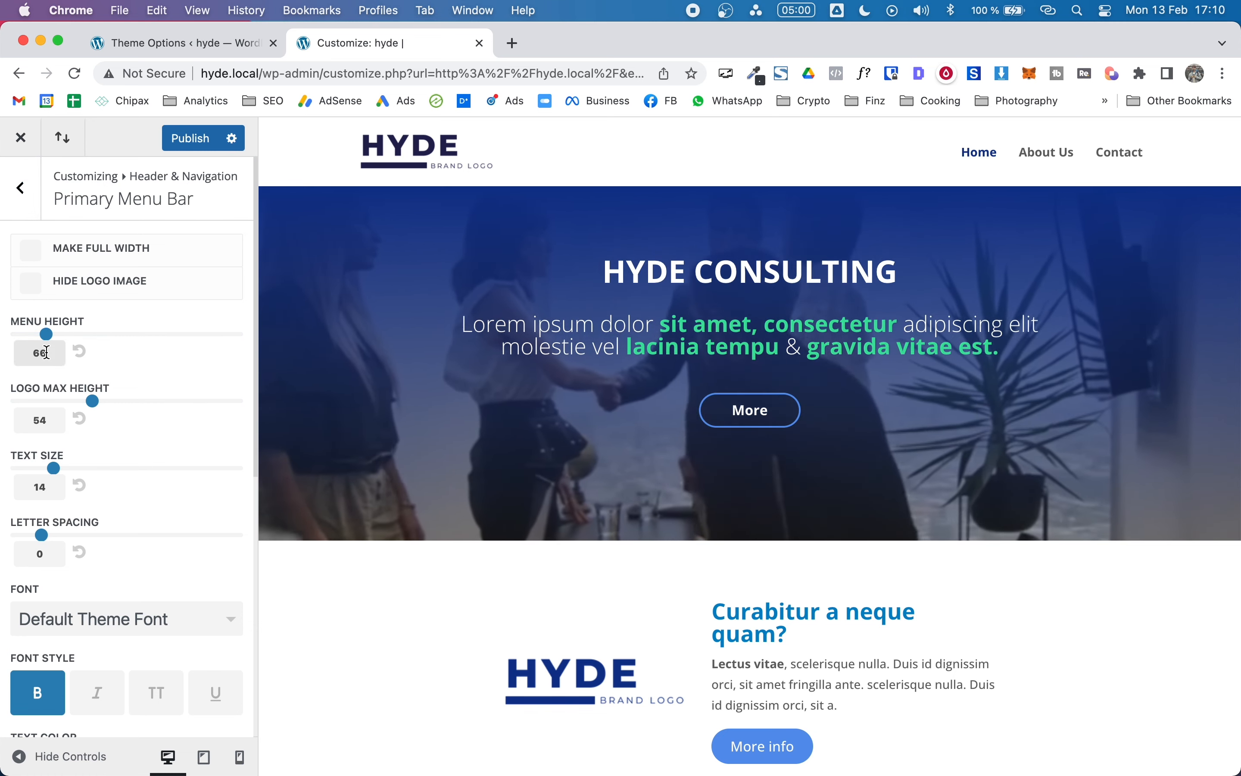
pyautogui.press('Up')
pyautogui.press('Up')
pyautogui.press('Up')
pyautogui.press('Up')
pyautogui.press('Up')
pyautogui.press('Up')
pyautogui.press('Up')
pyautogui.press('Up')
pyautogui.press('Up')
pyautogui.press('Up')
pyautogui.press('Up')
pyautogui.press('Up')
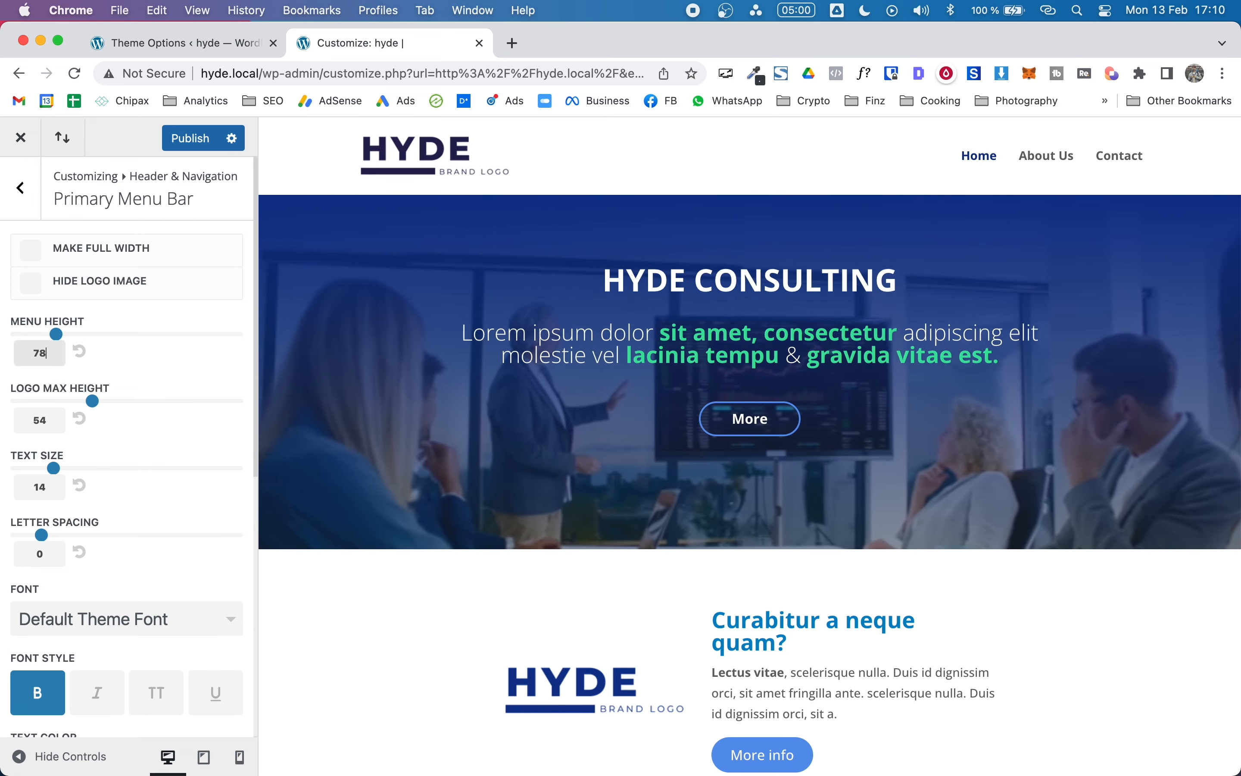
pyautogui.press('Up')
pyautogui.press('Up')
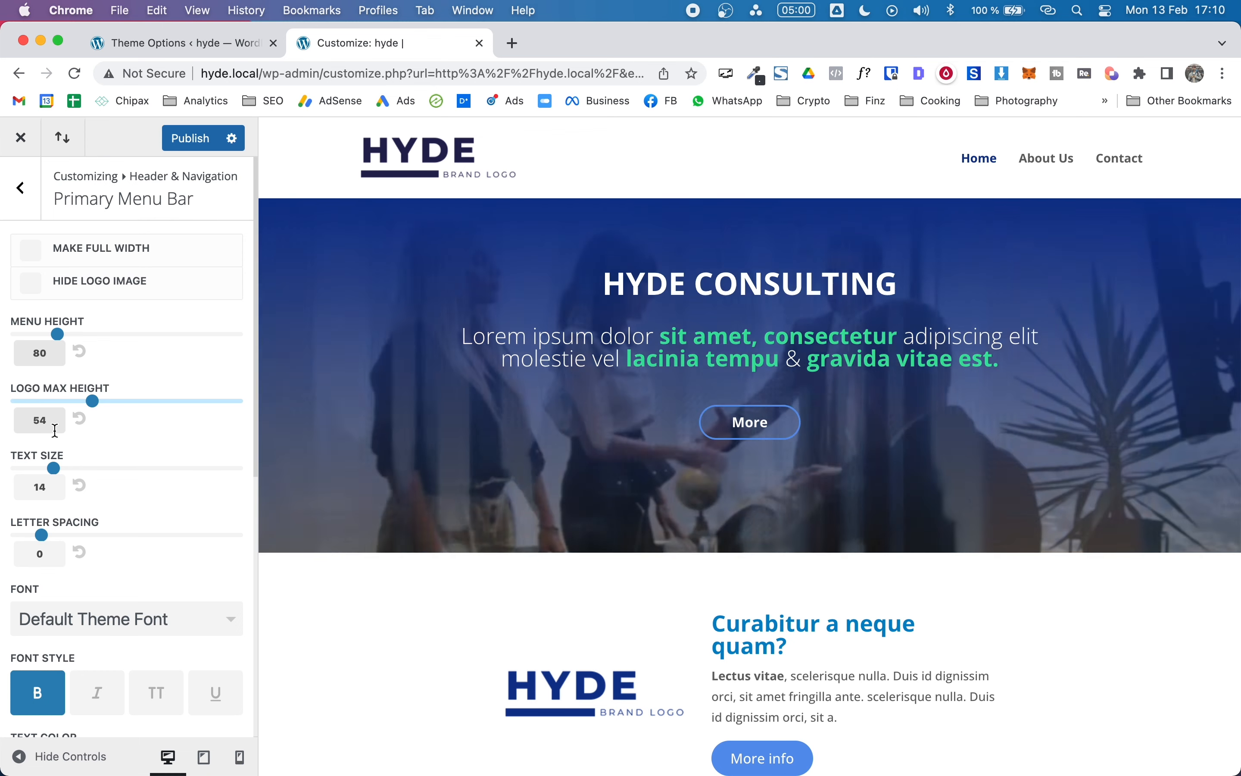
# Step: Try a text size of 18 with bold turned off for the primary menu
pyautogui.click(43, 487)
pyautogui.press('BackSpace')
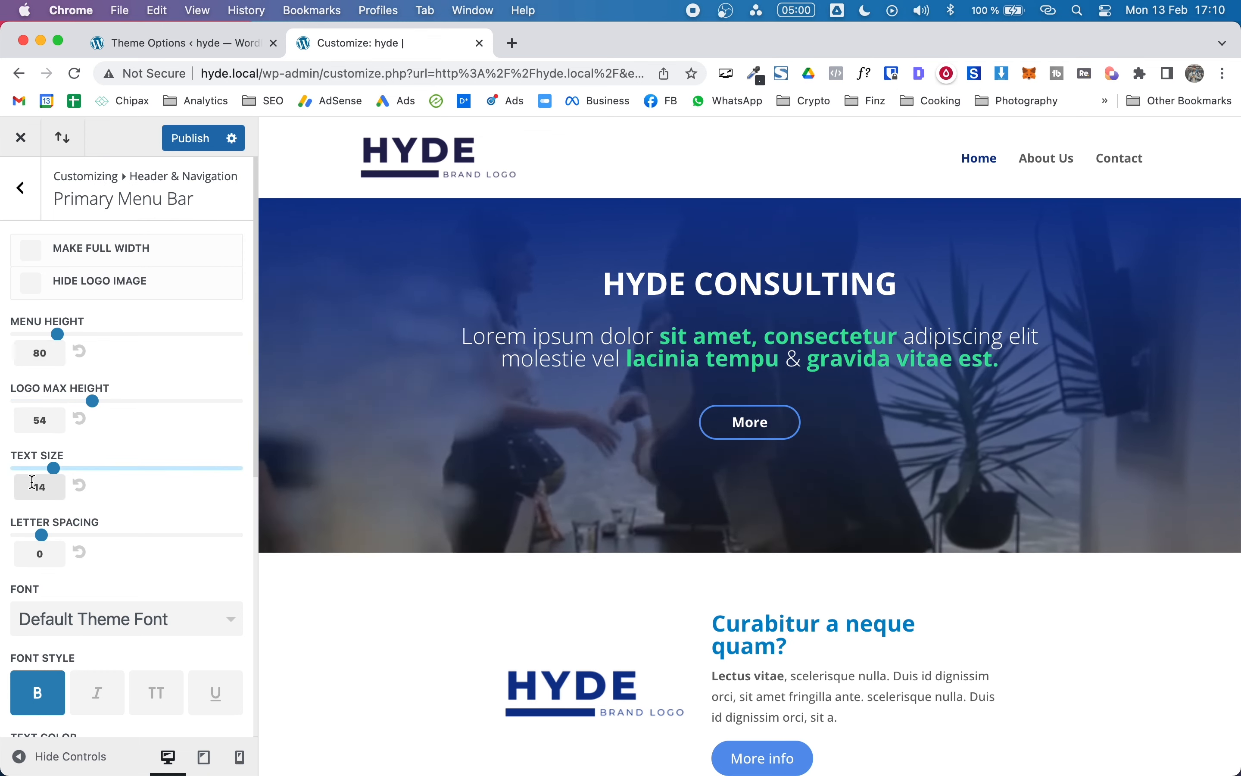
pyautogui.write('7')
pyautogui.press('Up')
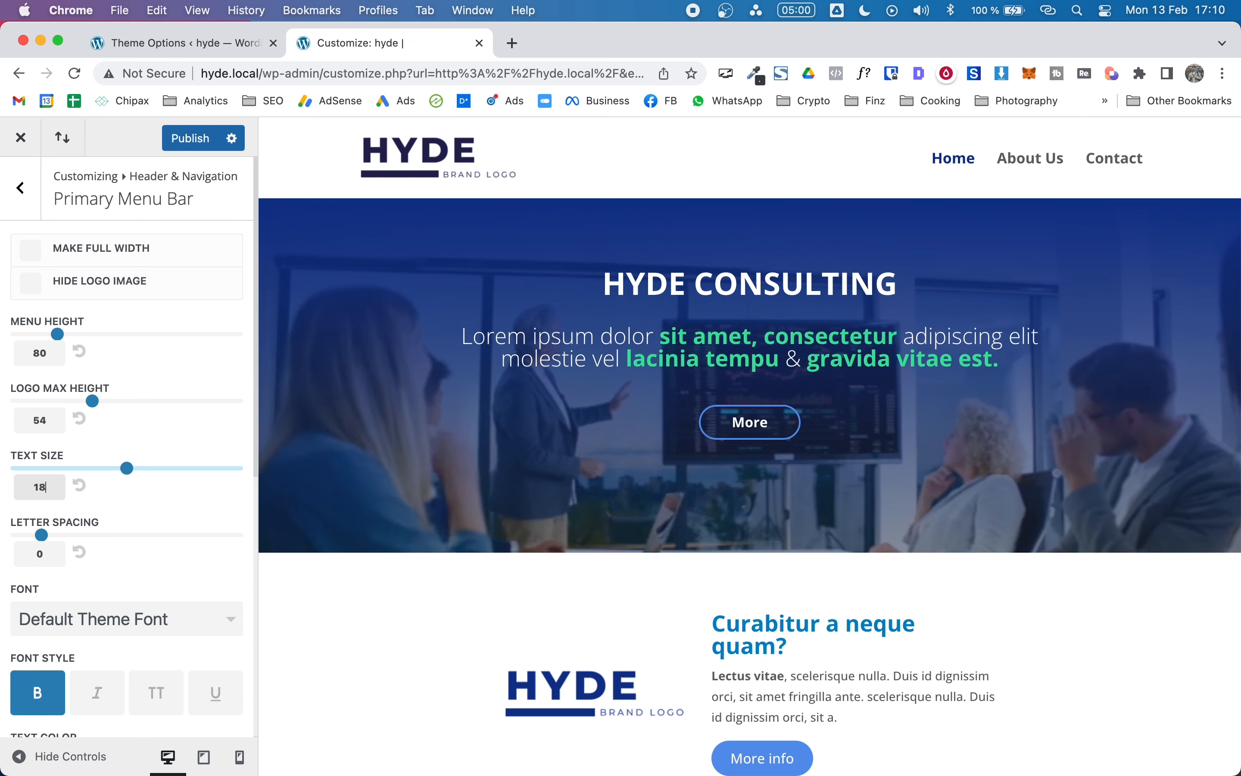
pyautogui.scroll(-3, 98, 469)
pyautogui.click(62, 558)
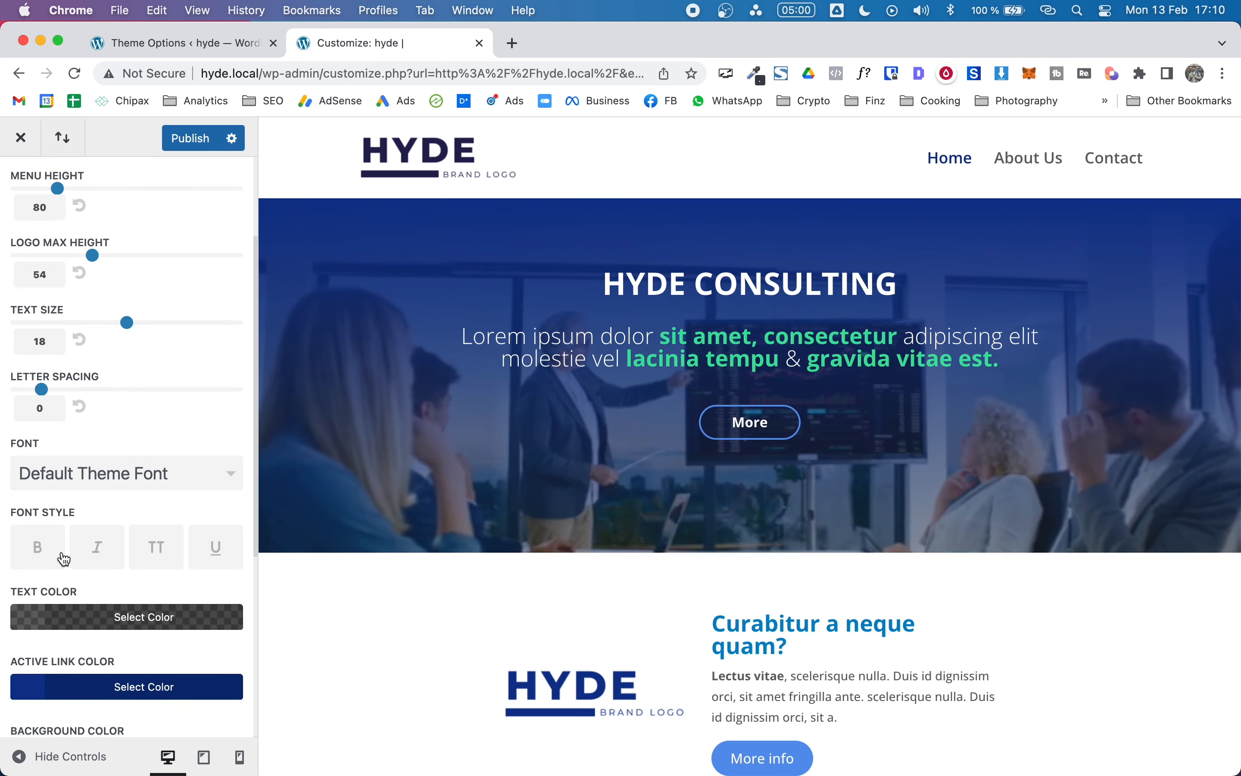
# Step: Style the primary menu text as bold uppercase at a text size of 16
pyautogui.click(162, 545)
pyautogui.moveTo(127, 323); pyautogui.dragTo(90, 323)
pyautogui.click(38, 547)
# Step: Try red and green as the primary menu's active link color and settle on blue #0c71c3
pyautogui.scroll(-6, 113, 513)
pyautogui.click(143, 361)
pyautogui.click(68, 604)
pyautogui.click(127, 606)
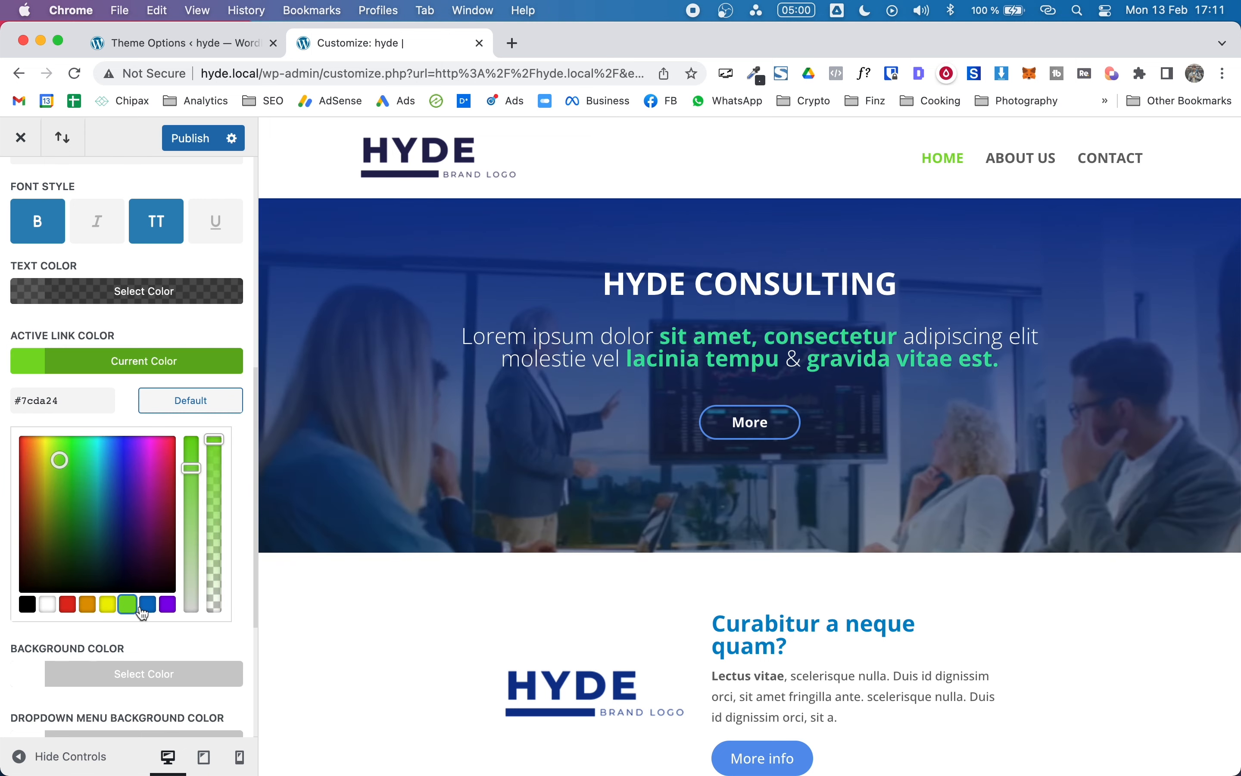
pyautogui.click(147, 606)
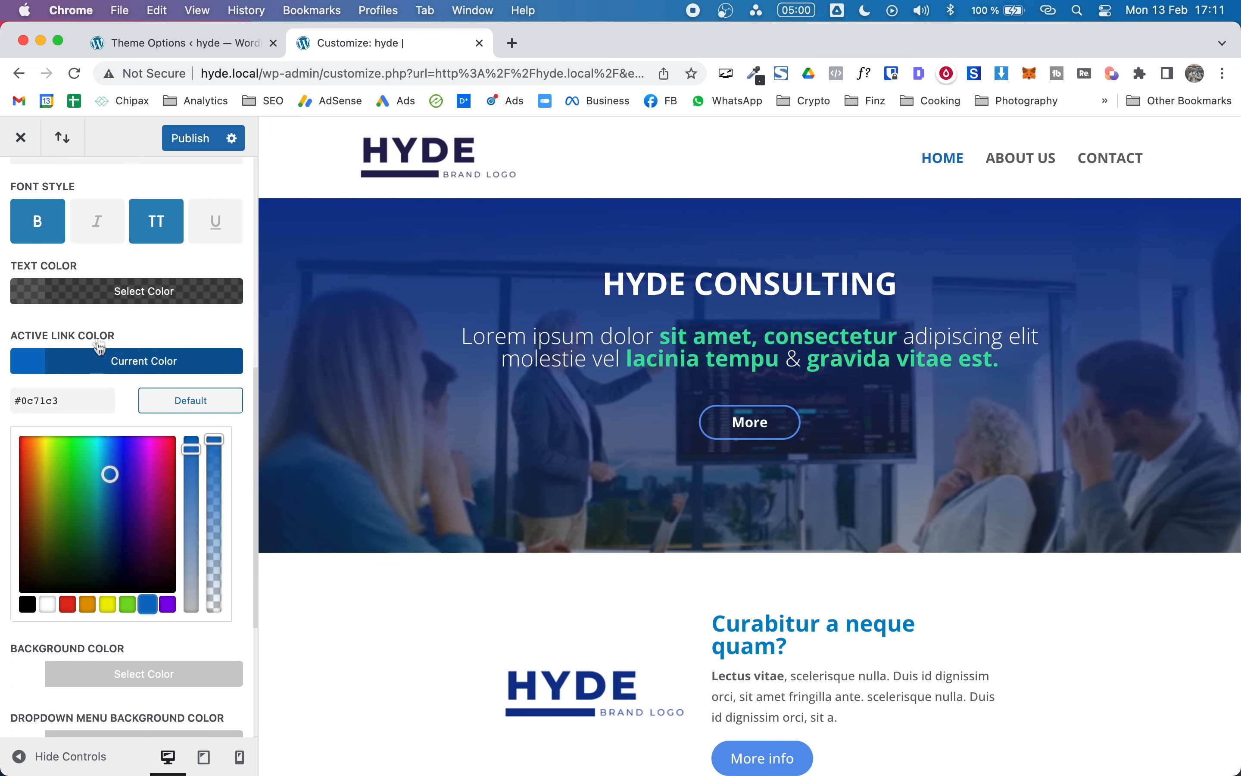
# Step: Set the primary menu's text color to black #000000 and publish the changes
pyautogui.click(82, 291)
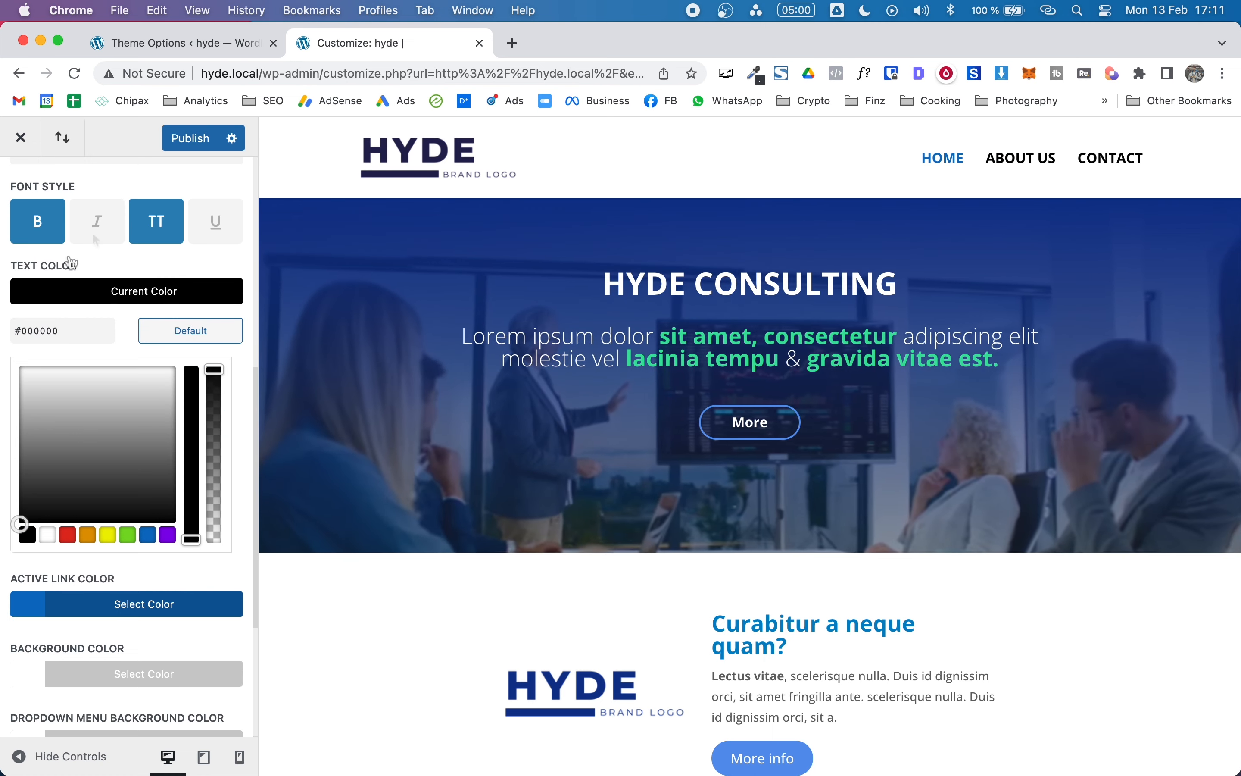
pyautogui.click(221, 143)
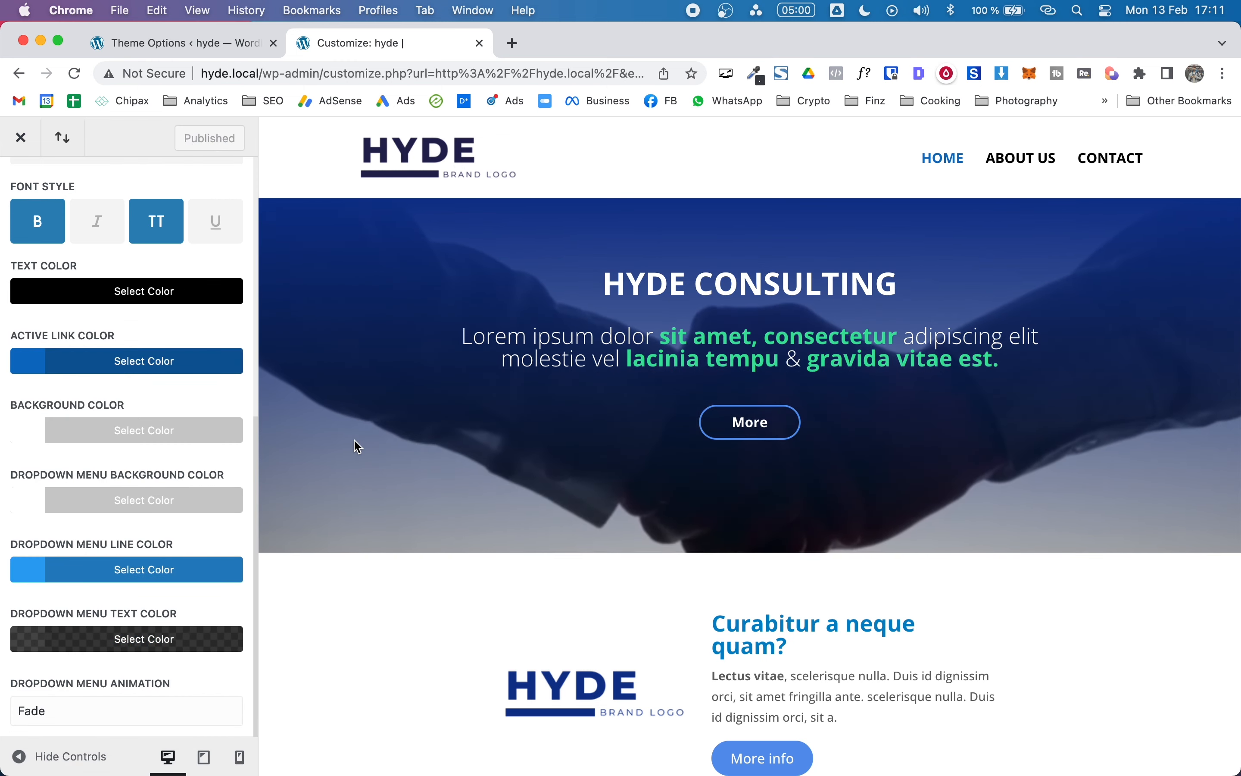
# Step: Leave the customizer and check on the front page how the header behaves while the page scrolls
pyautogui.click(20, 139)
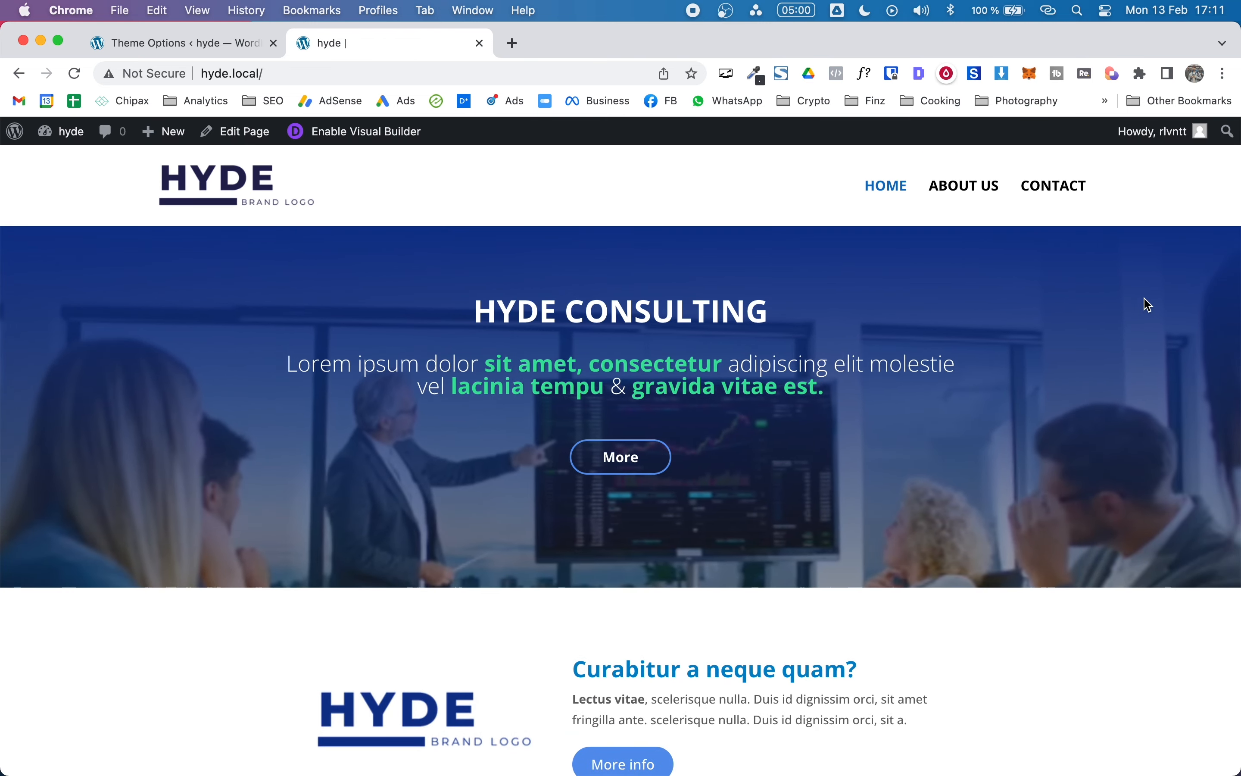
pyautogui.scroll(-10, 881, 383)
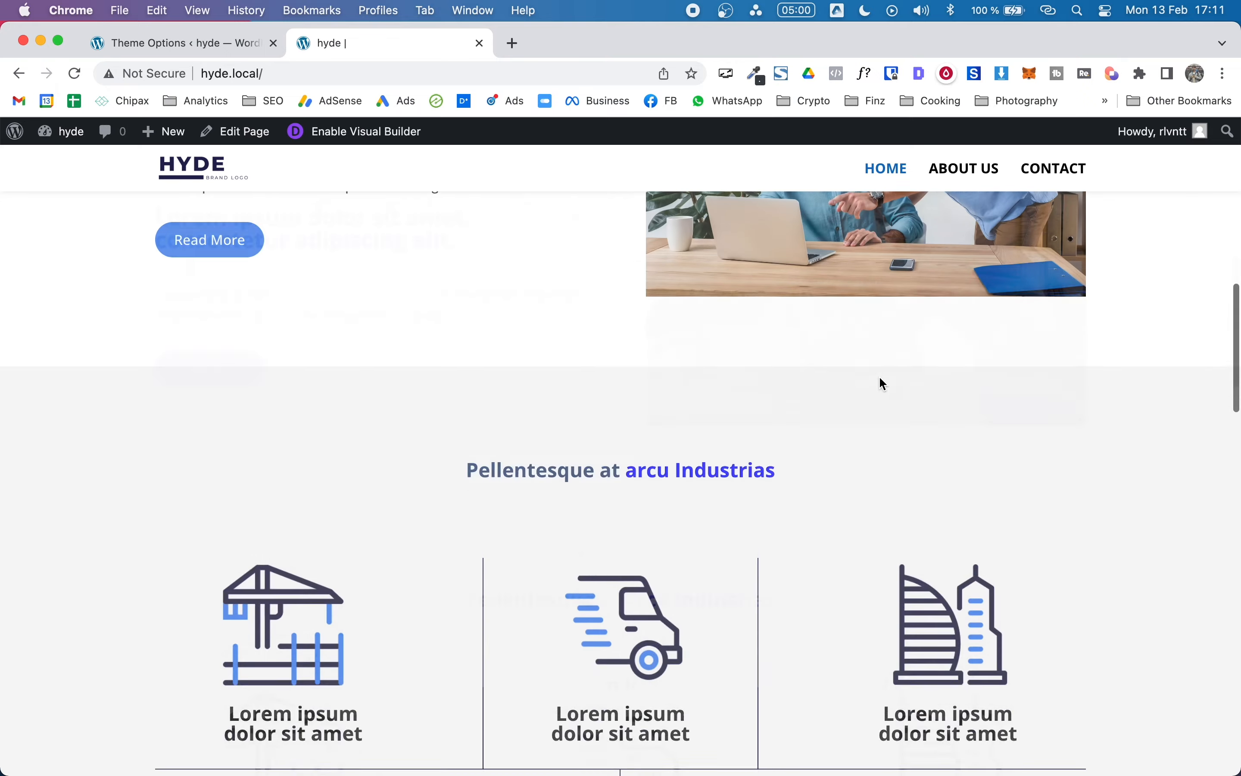
pyautogui.scroll(10, 882, 383)
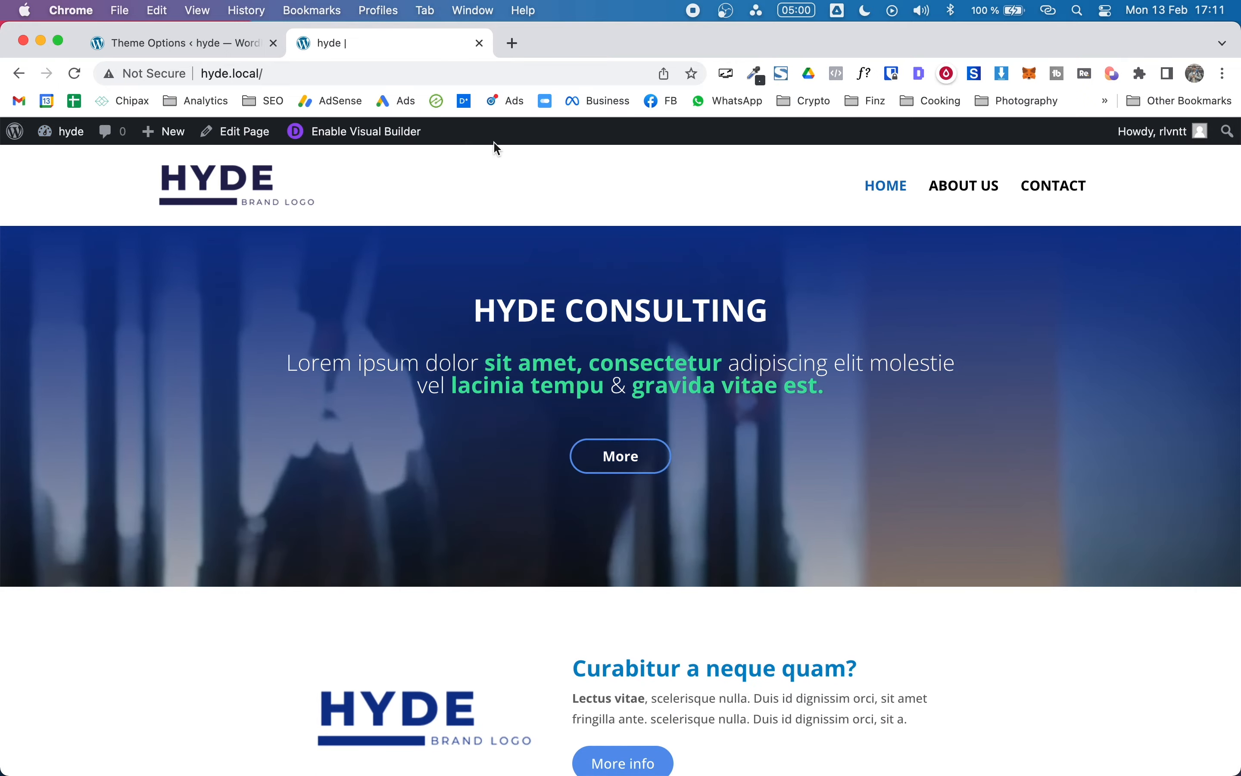
pyautogui.scroll(-10, 251, 570)
pyautogui.scroll(10, 252, 569)
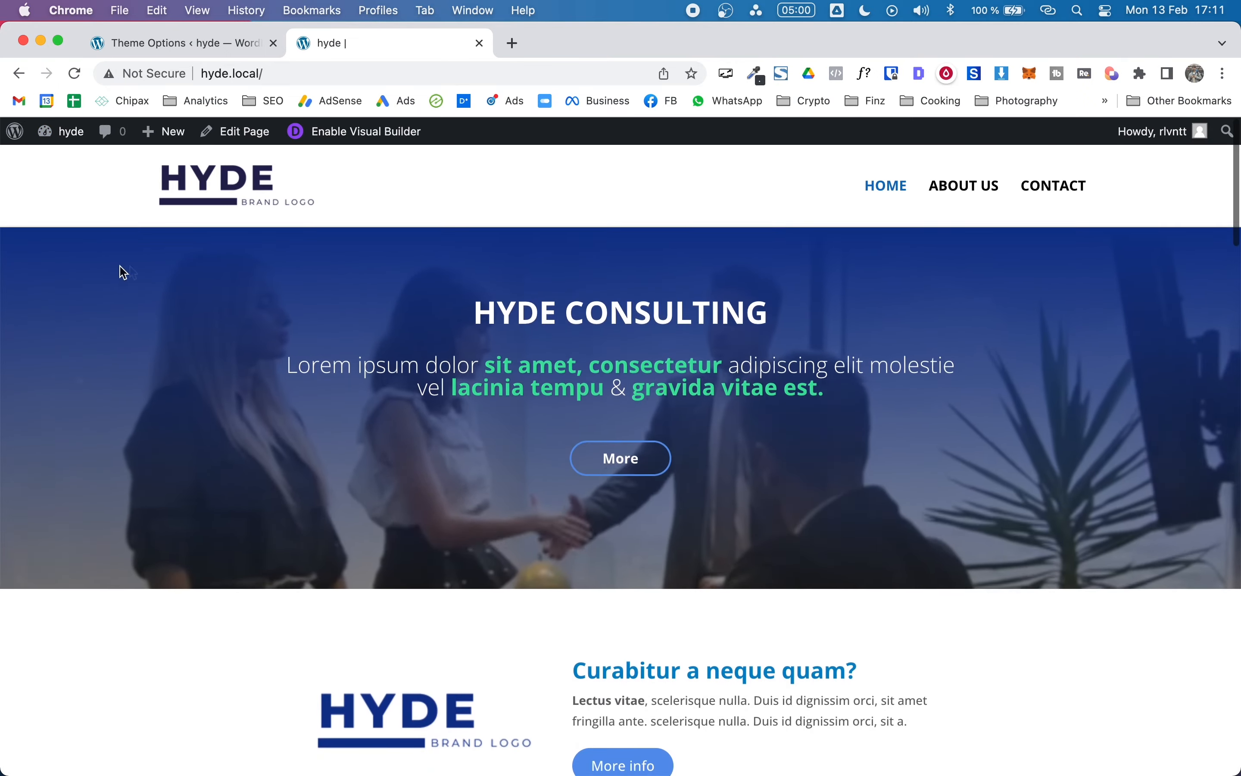
# Step: Reopen the theme customizer from the front page and open the Fixed Navigation Settings within Header & Navigation
pyautogui.click(61, 132)
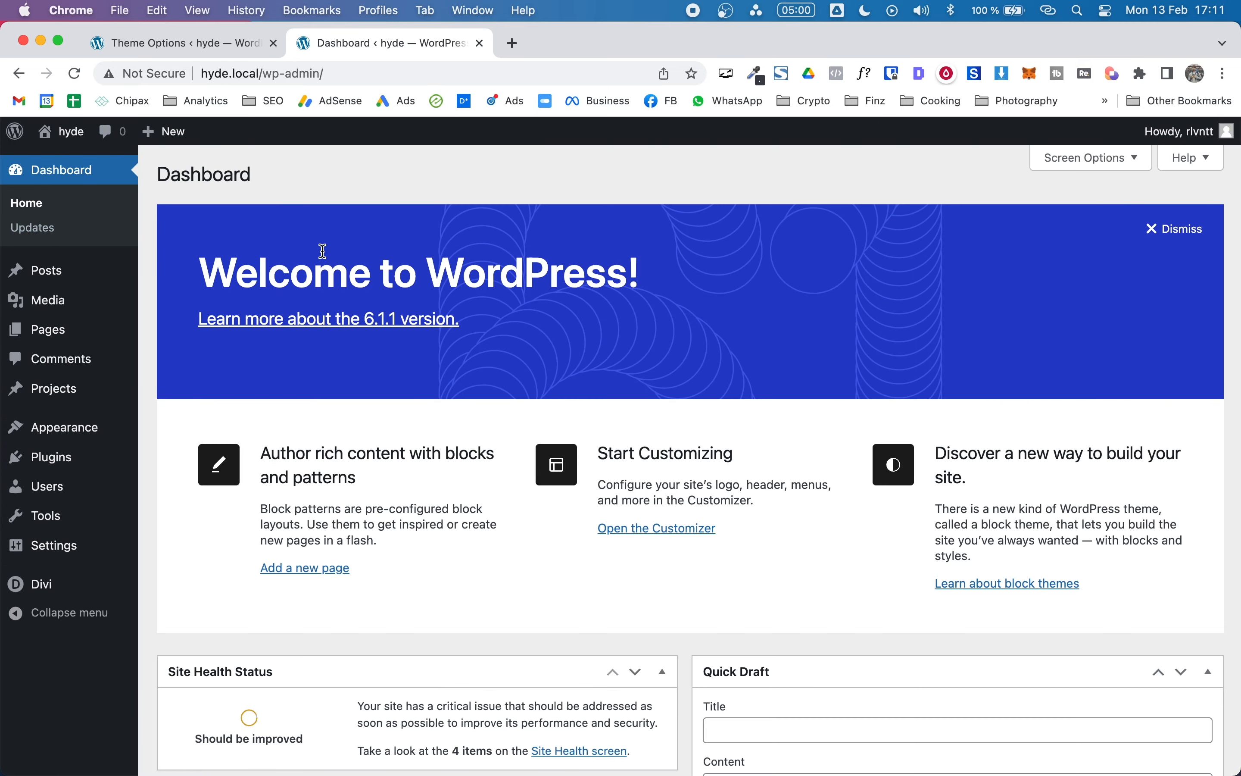
pyautogui.press('super+bracketleft')
pyautogui.moveTo(61, 131)
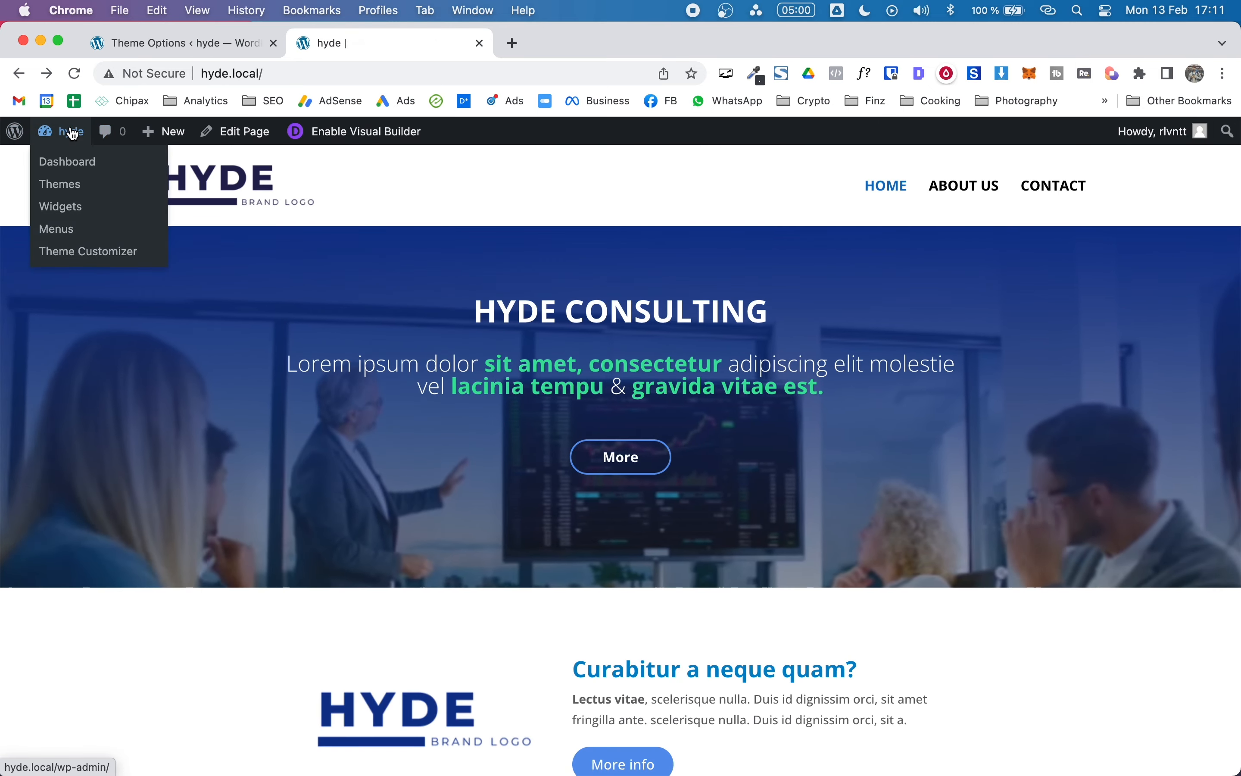
pyautogui.click(83, 254)
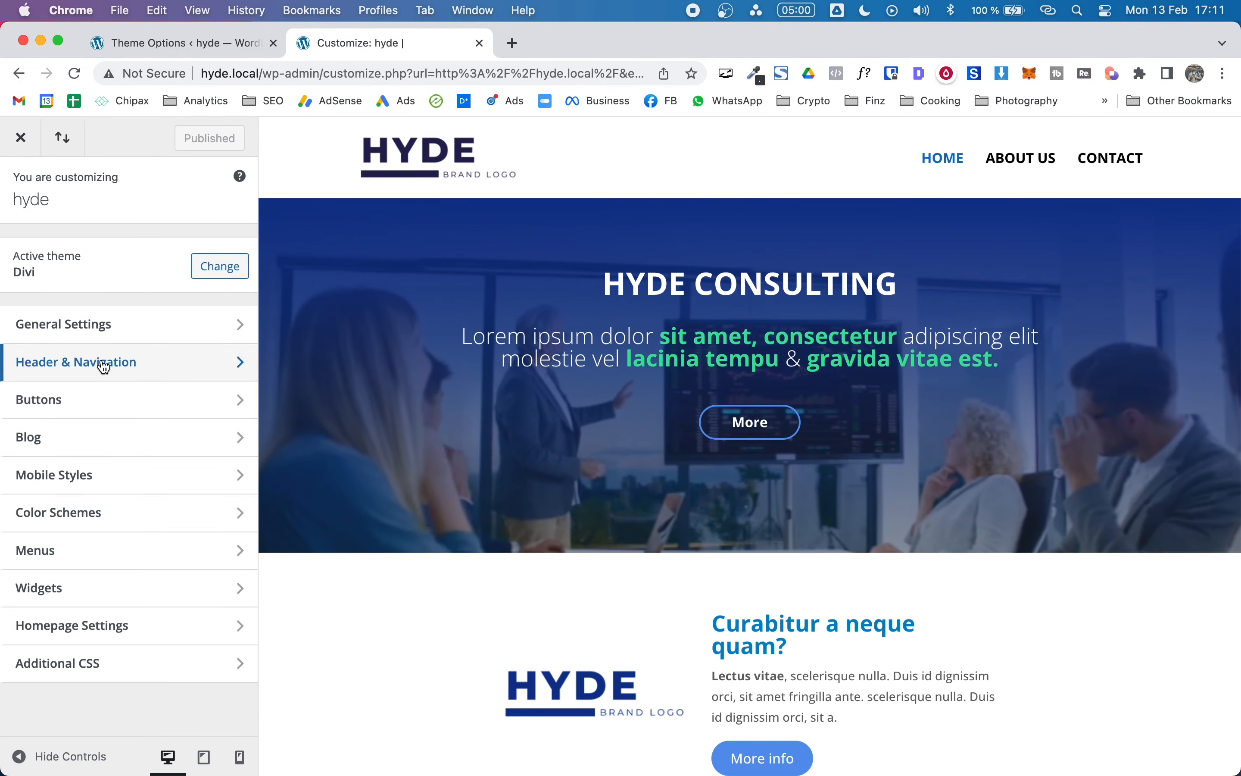
pyautogui.click(105, 367)
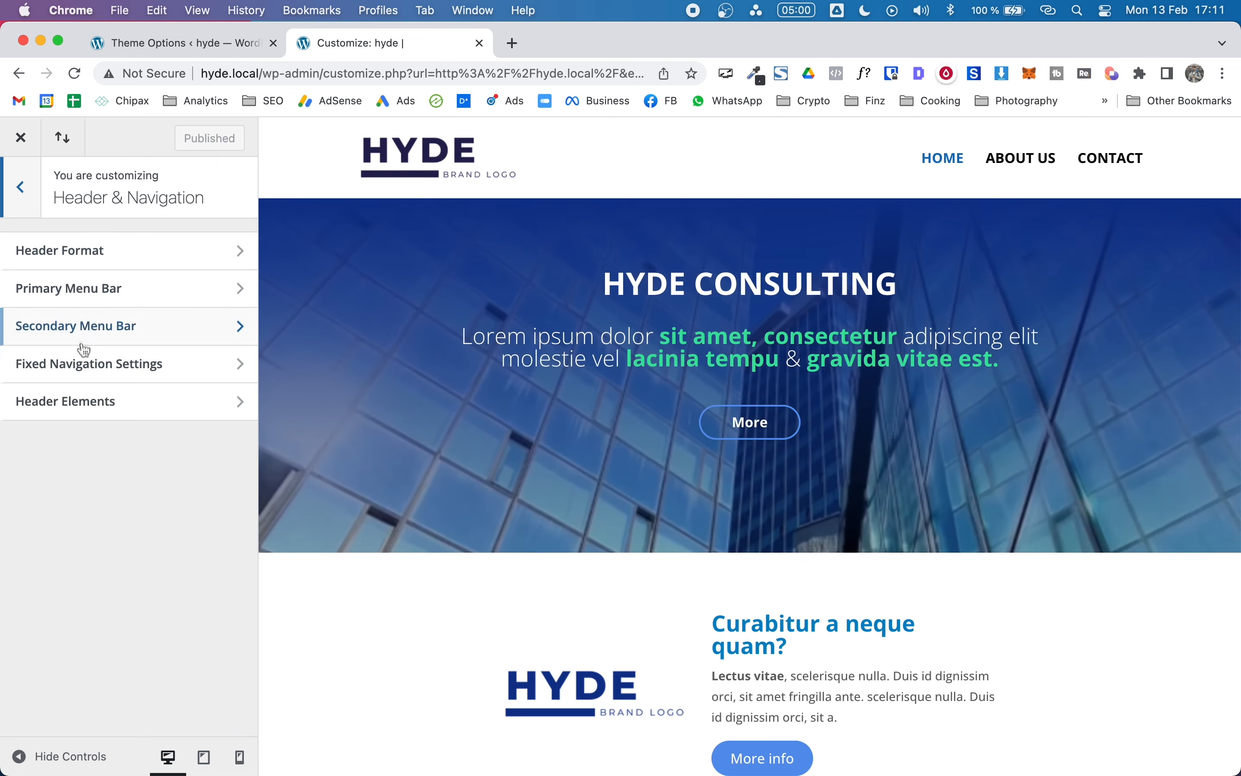
pyautogui.click(190, 369)
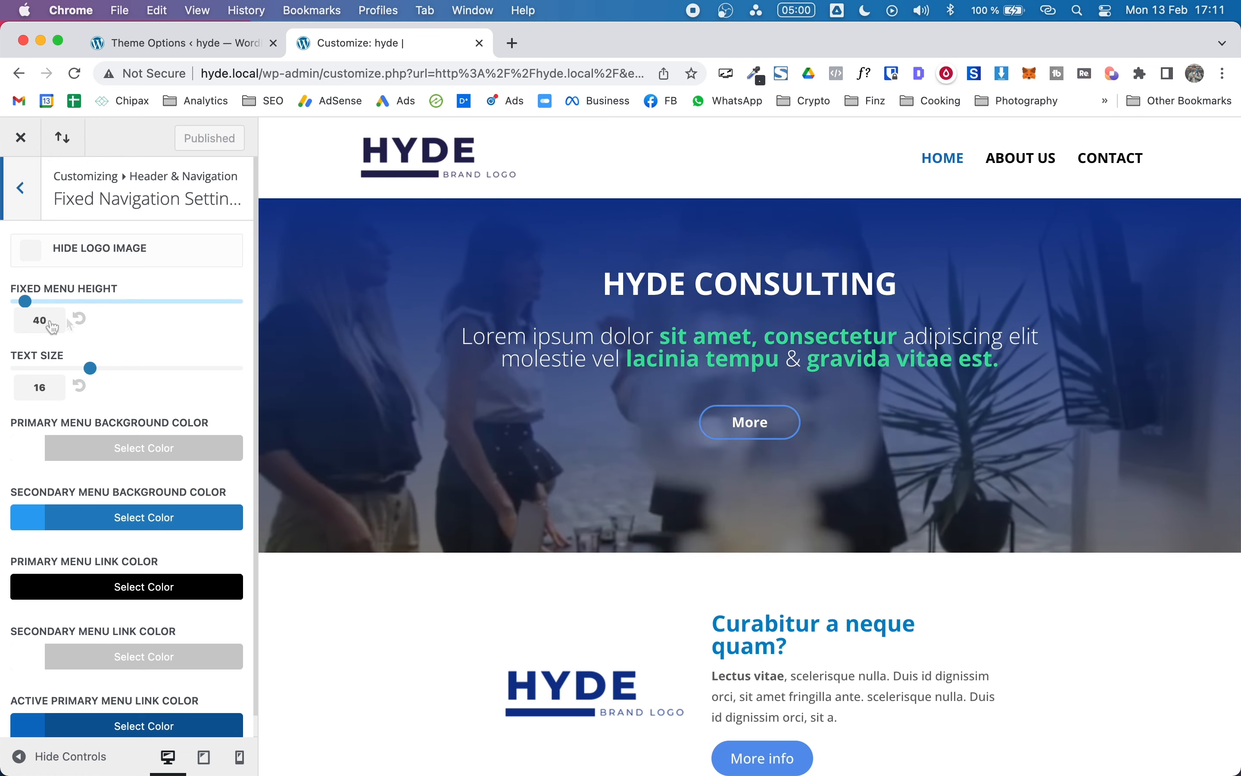
# Step: Check the menu height in the Primary Menu Bar settings and return to the Fixed Navigation Settings
pyautogui.click(20, 189)
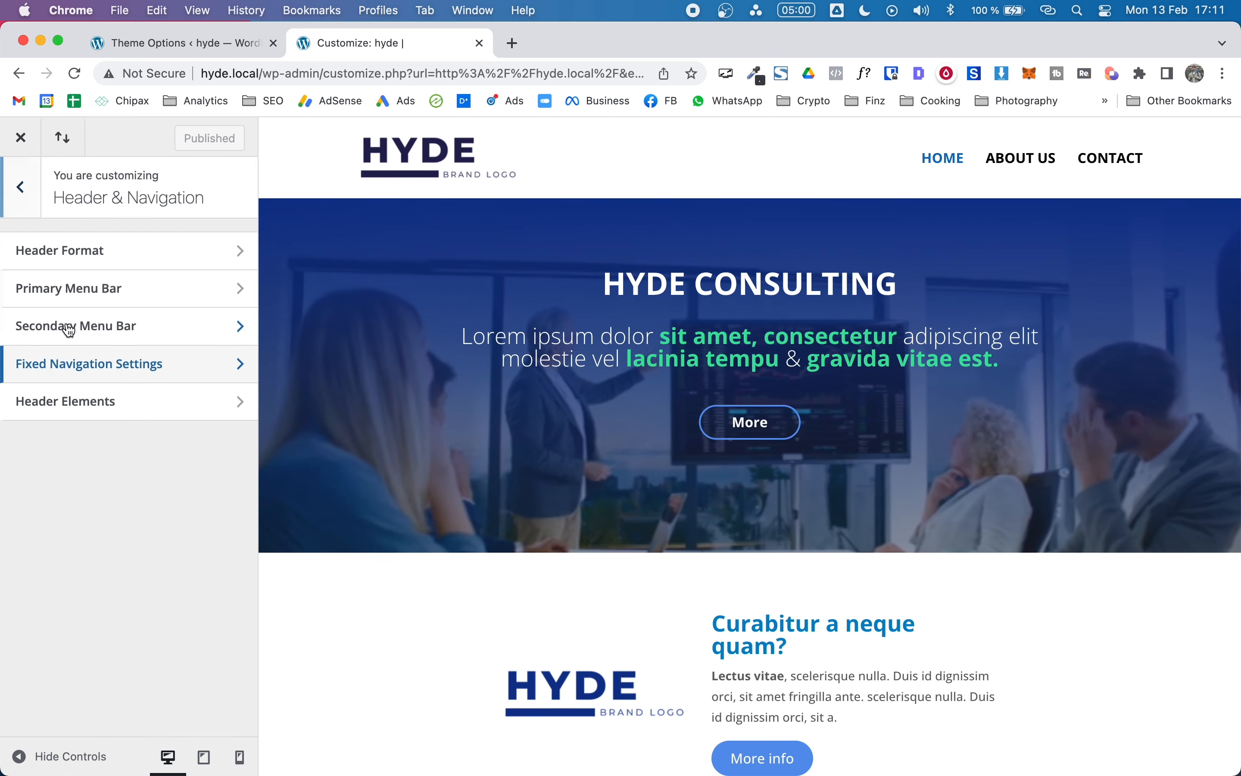
pyautogui.click(46, 290)
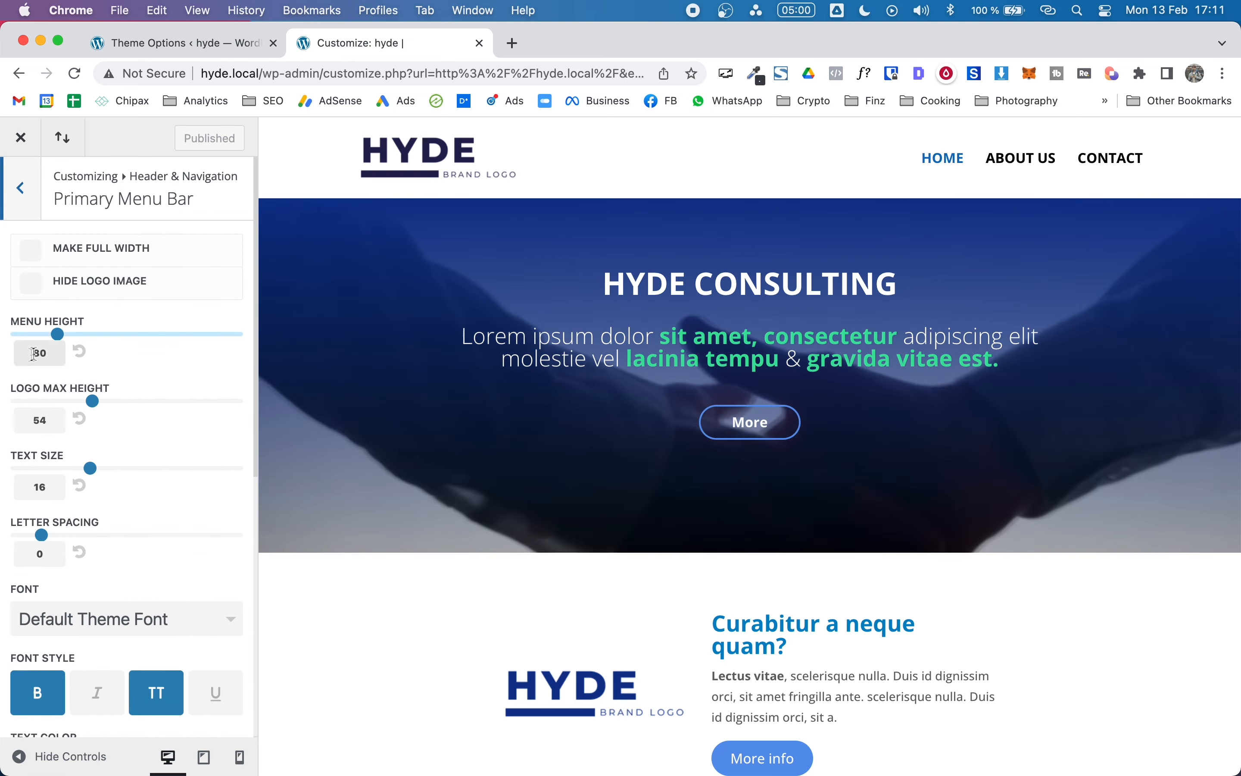
pyautogui.click(20, 188)
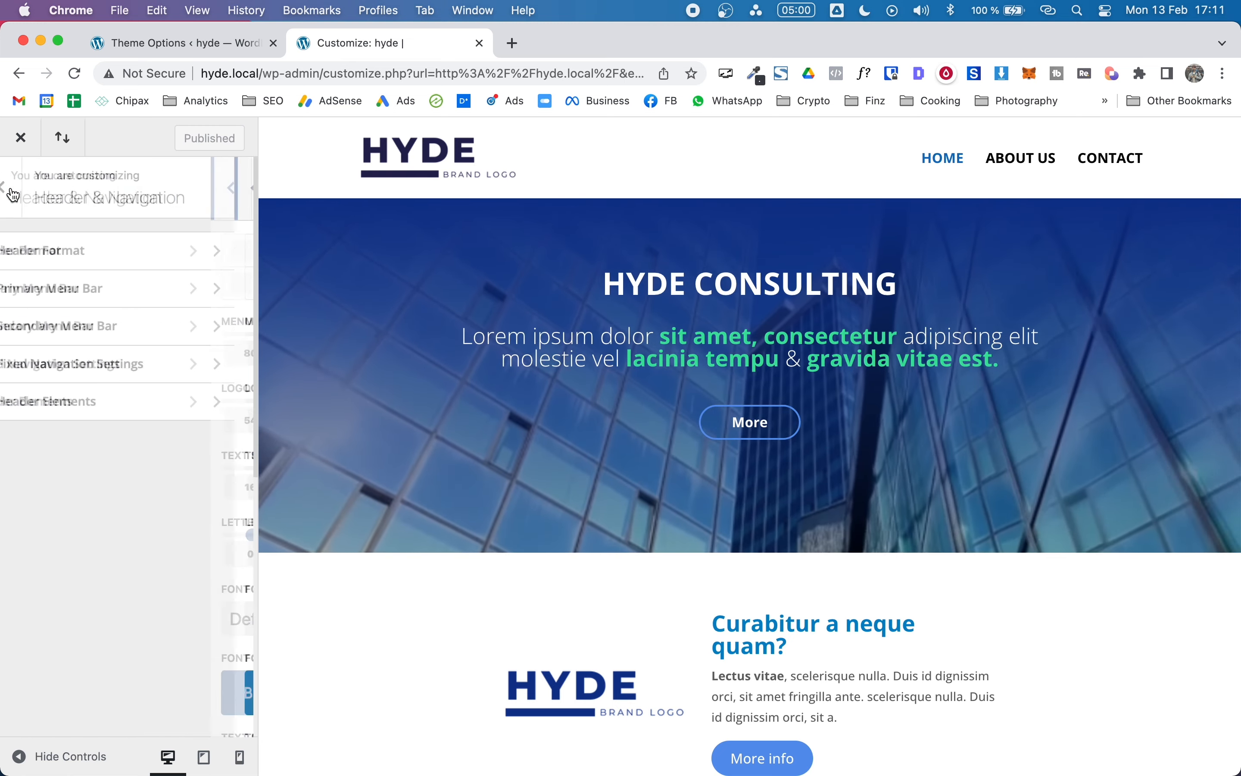
pyautogui.click(61, 362)
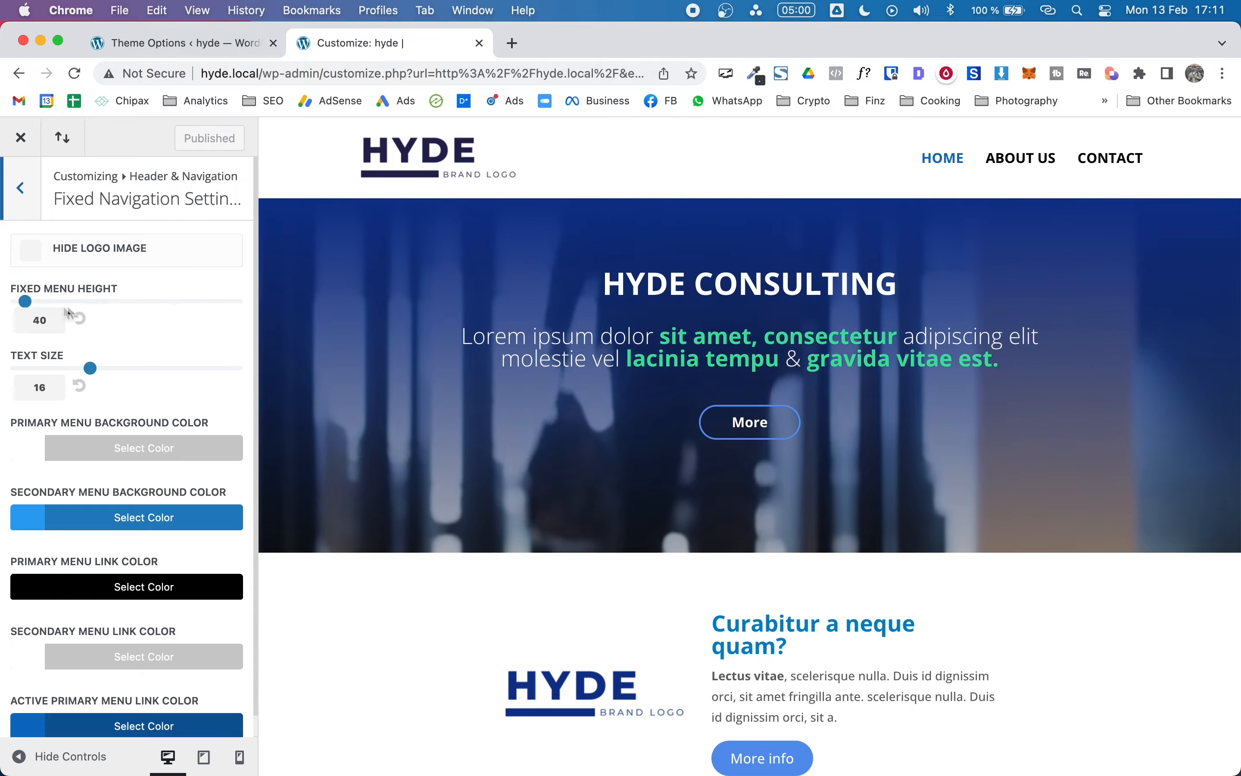
pyautogui.scroll(-11, 516, 351)
pyautogui.scroll(11, 516, 350)
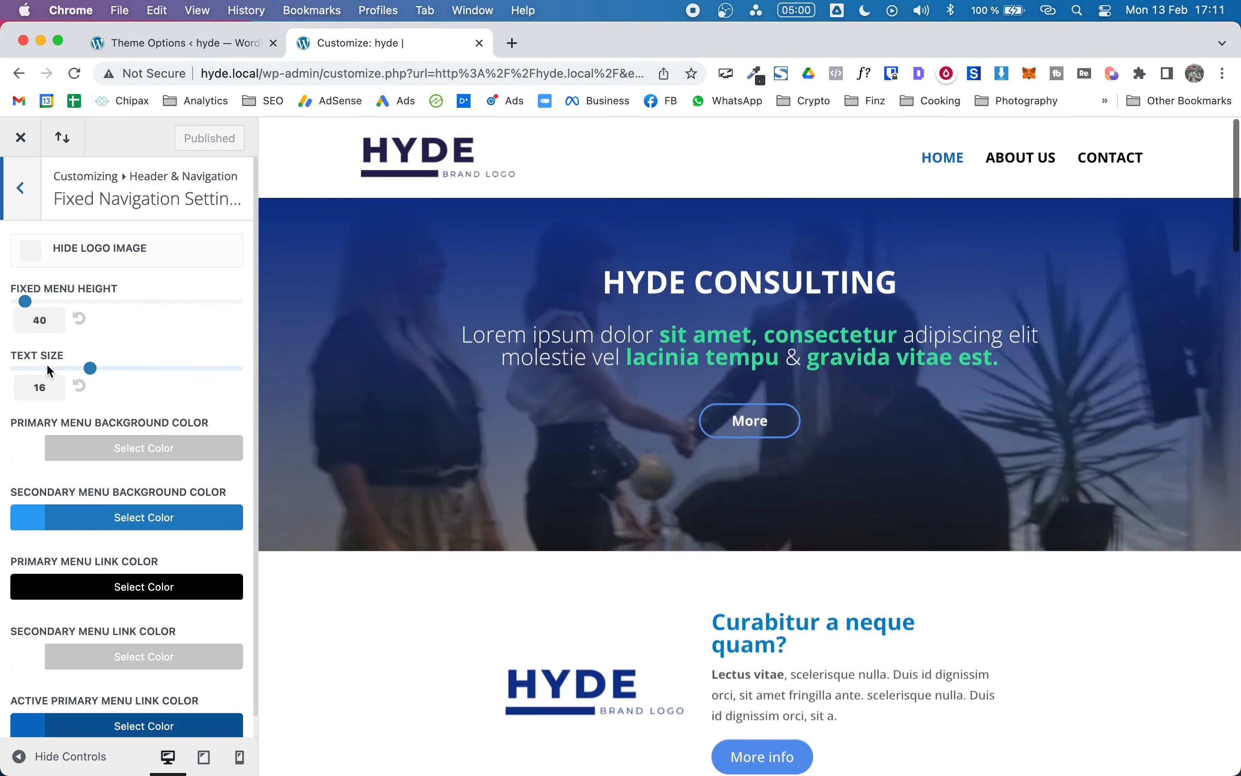
# Step: Try a fixed menu height of 80 and check the header while scrolling the page preview
pyautogui.click(37, 317)
pyautogui.press('Up')
pyautogui.press('Up')
pyautogui.press('Up')
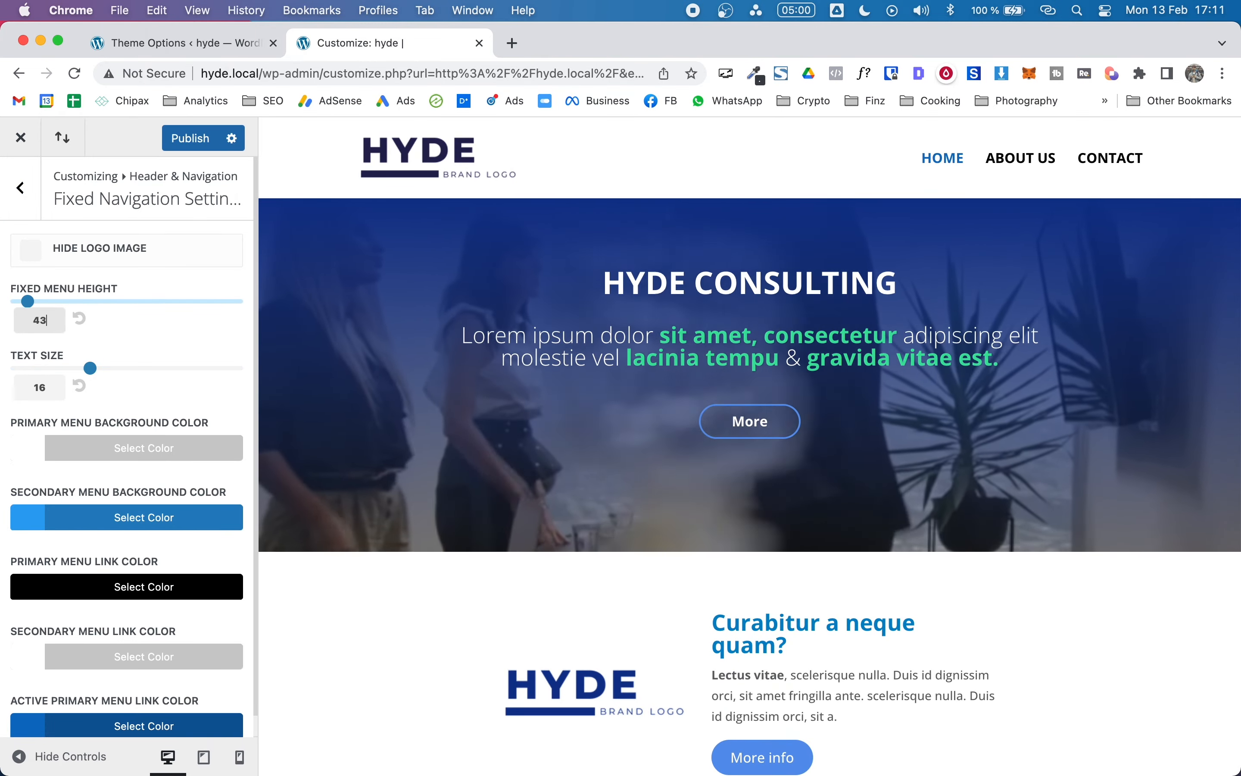
pyautogui.doubleClick(37, 317)
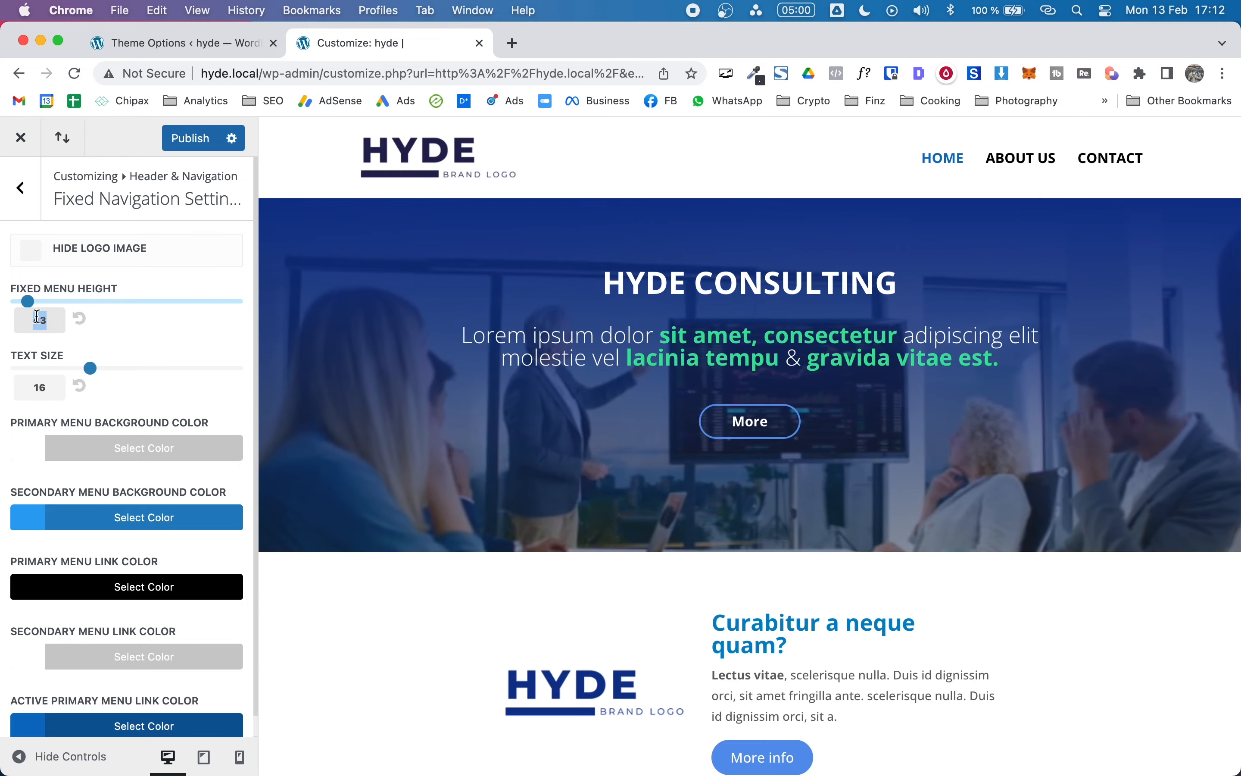
pyautogui.write('80')
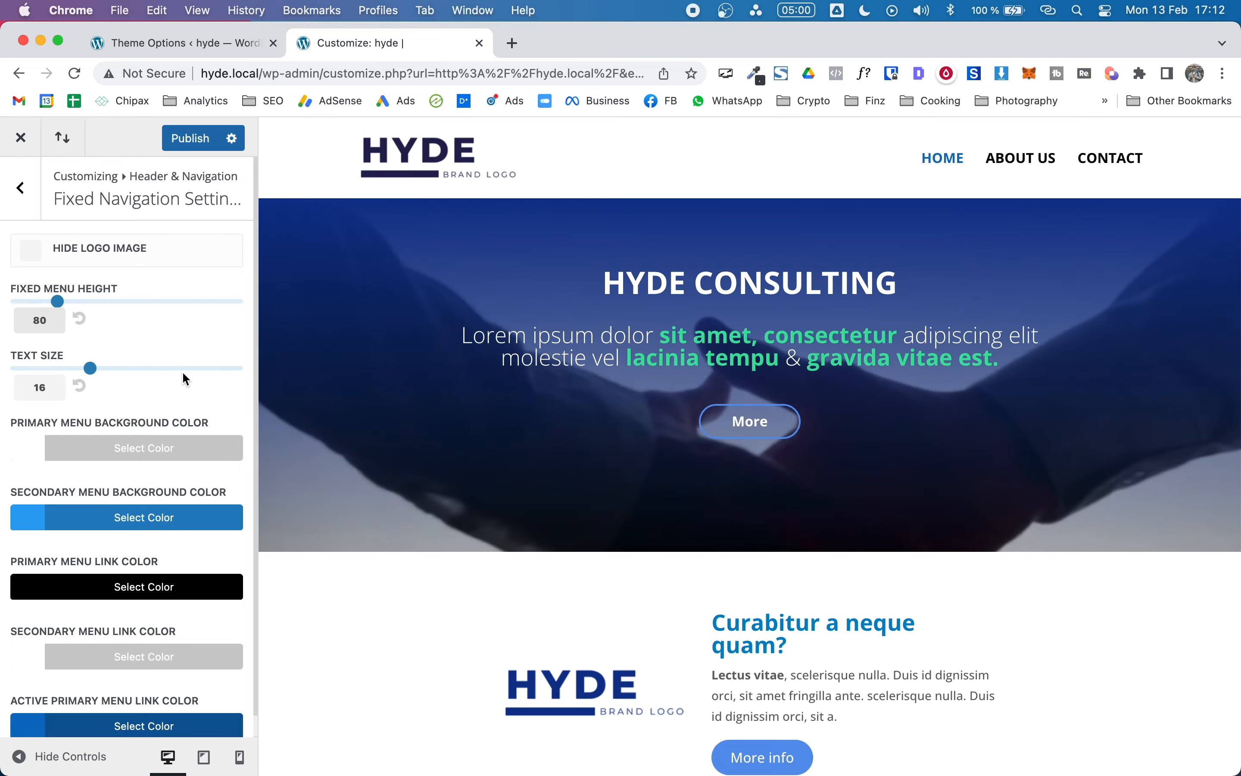
pyautogui.scroll(-10, 436, 534)
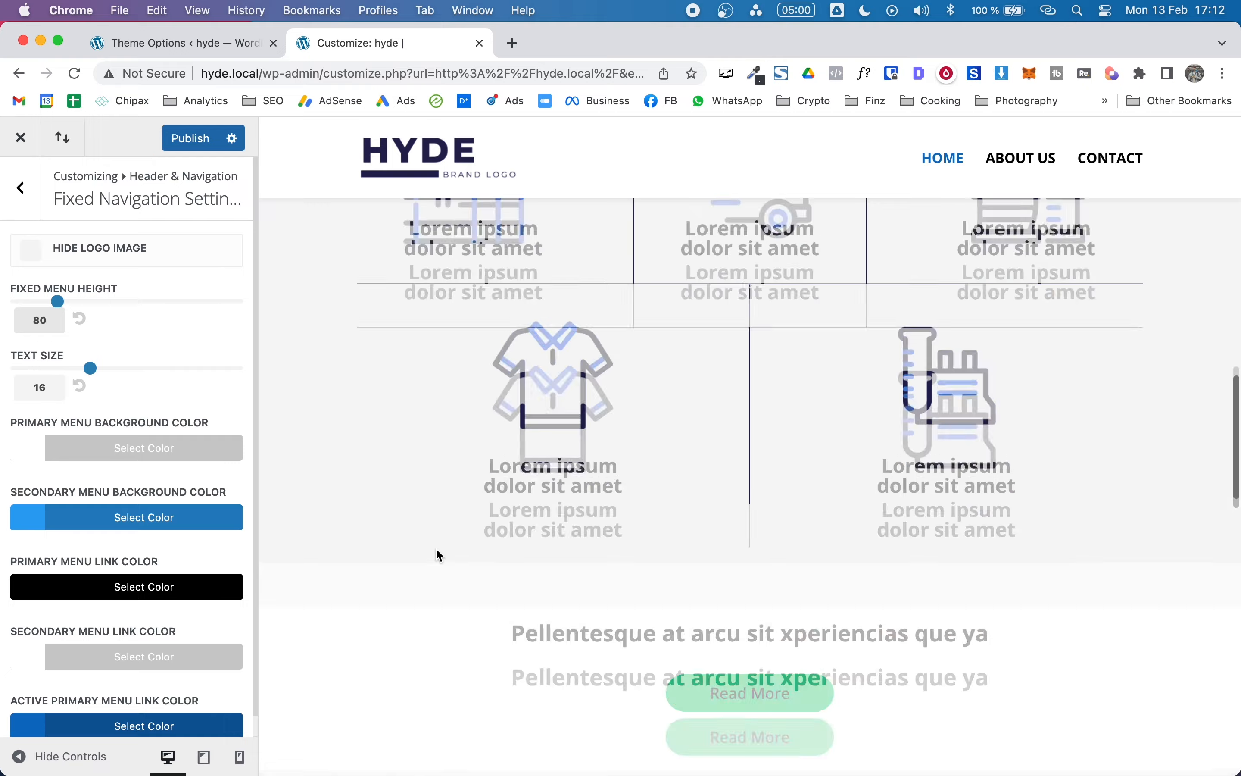
pyautogui.scroll(10, 435, 548)
pyautogui.scroll(-15, 437, 548)
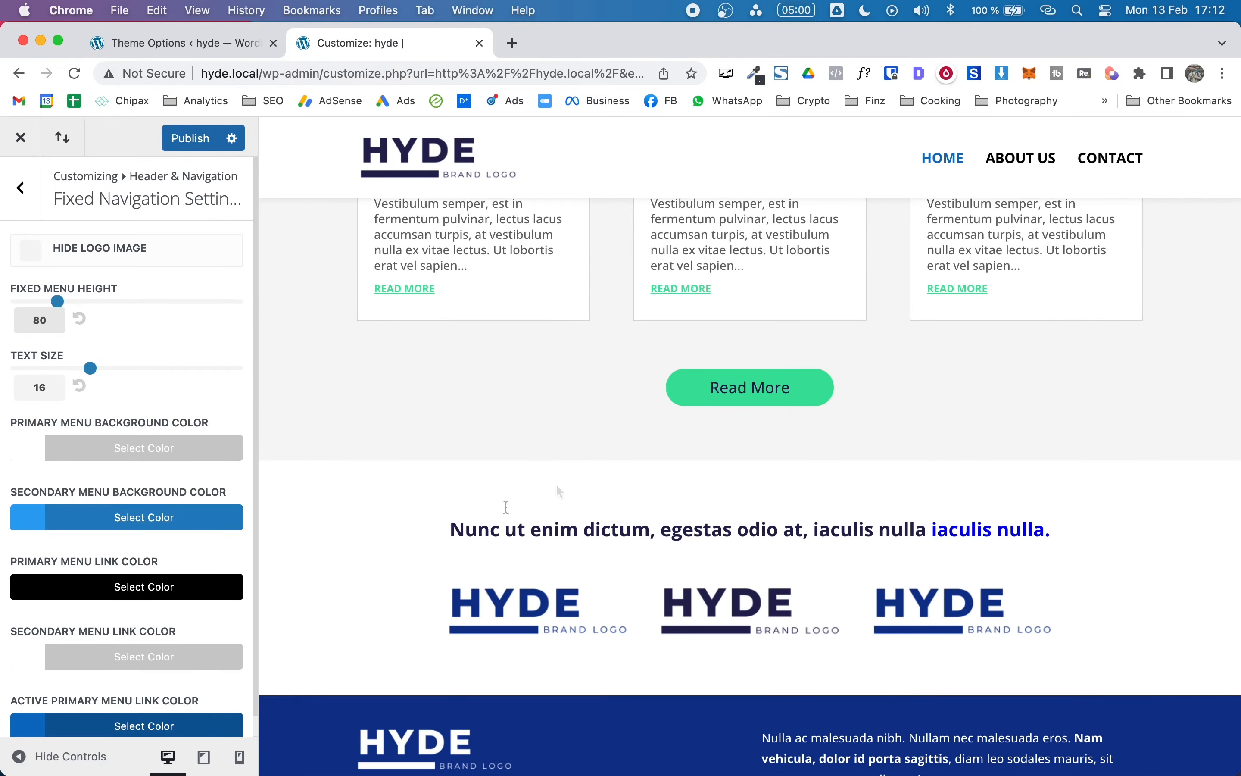
pyautogui.scroll(15, 678, 460)
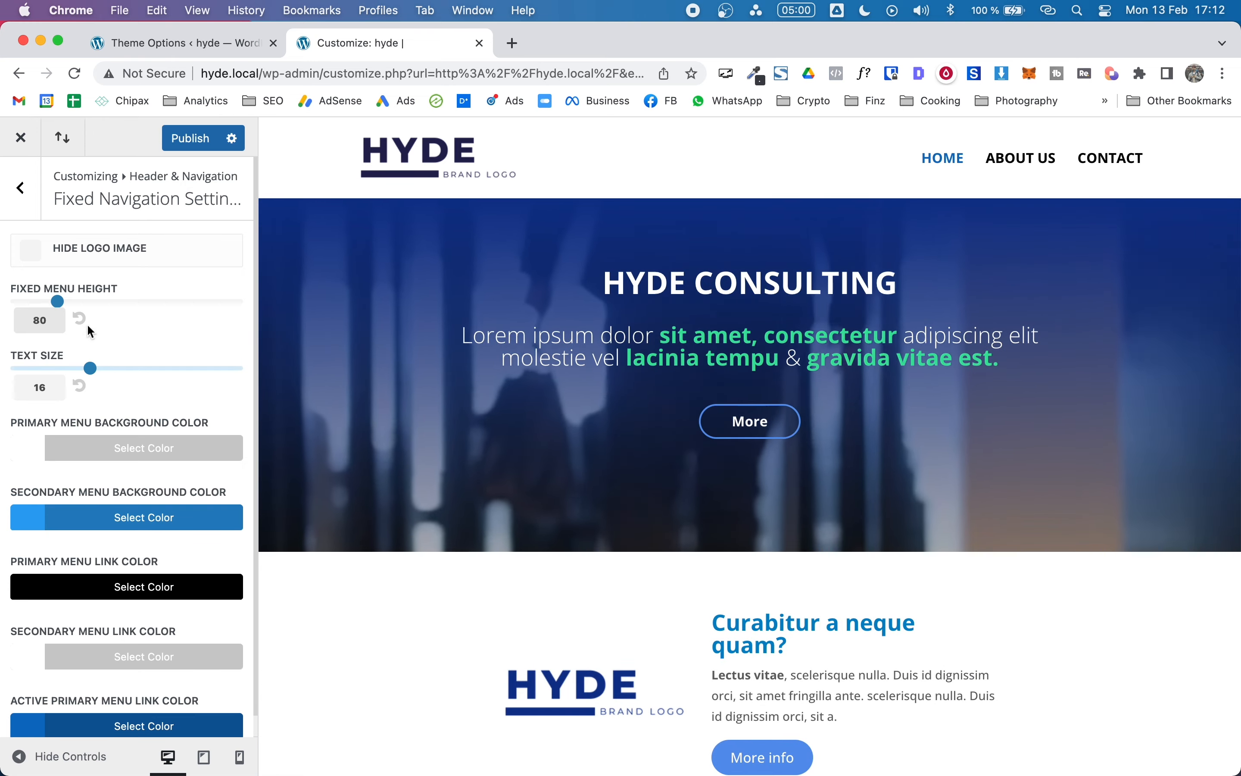
# Step: Set the fixed menu height to 50 and check the header in the scrolled preview
pyautogui.doubleClick(36, 316)
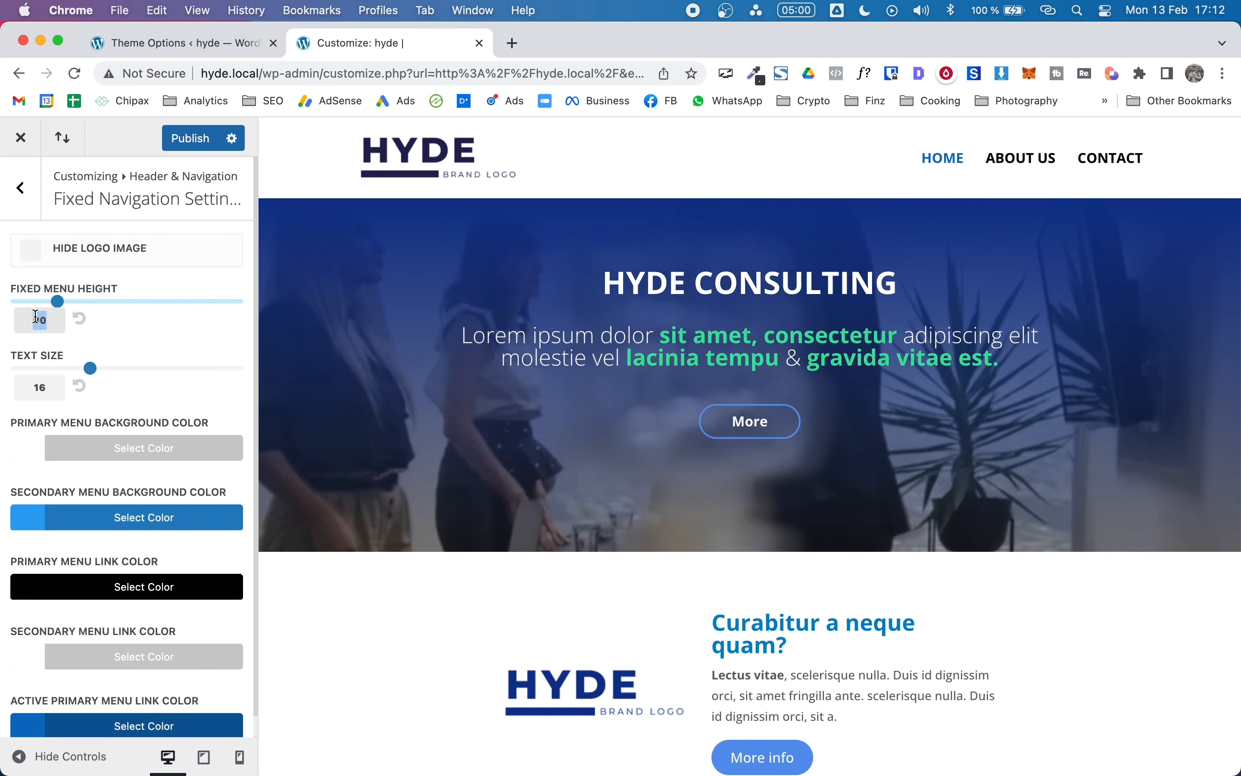
pyautogui.write('50')
pyautogui.scroll(-5, 359, 436)
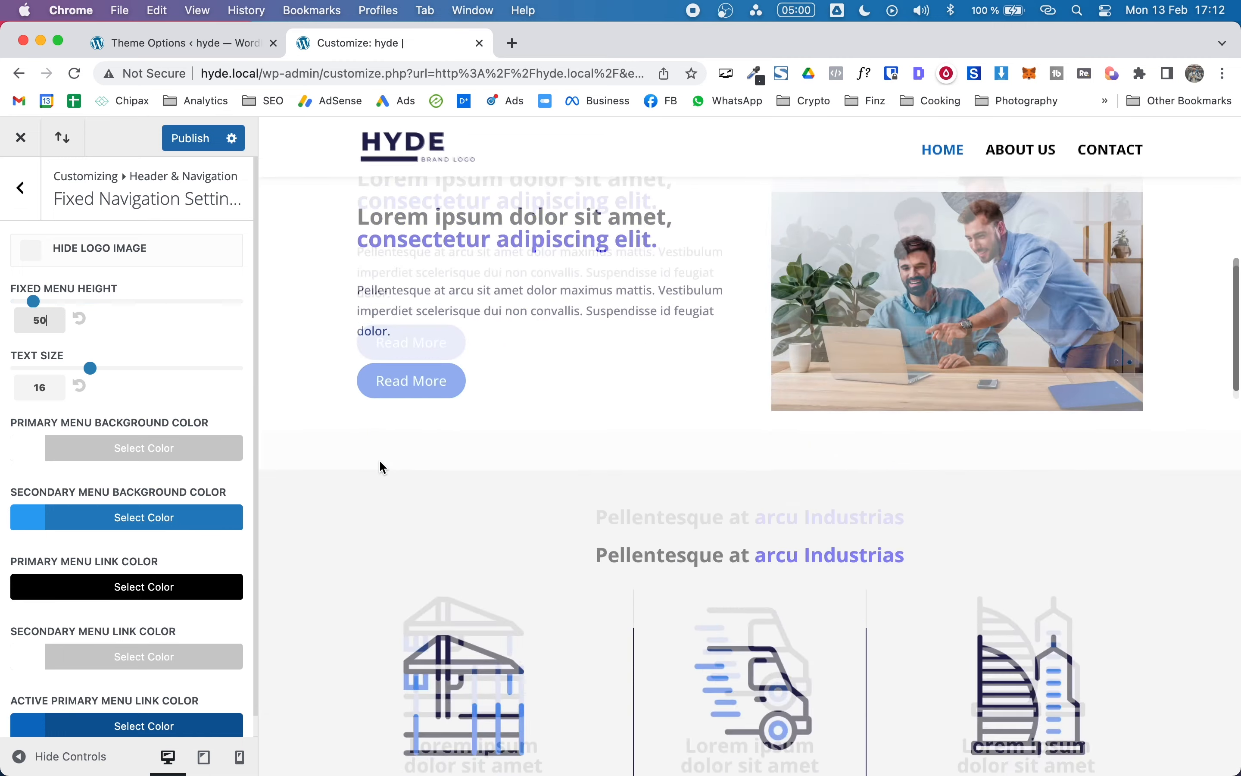
# Step: Set the fixed menu height to 40 and check the header at the top and further down the preview
pyautogui.scroll(-5, 382, 466)
pyautogui.click(41, 319)
pyautogui.press('BackSpace')
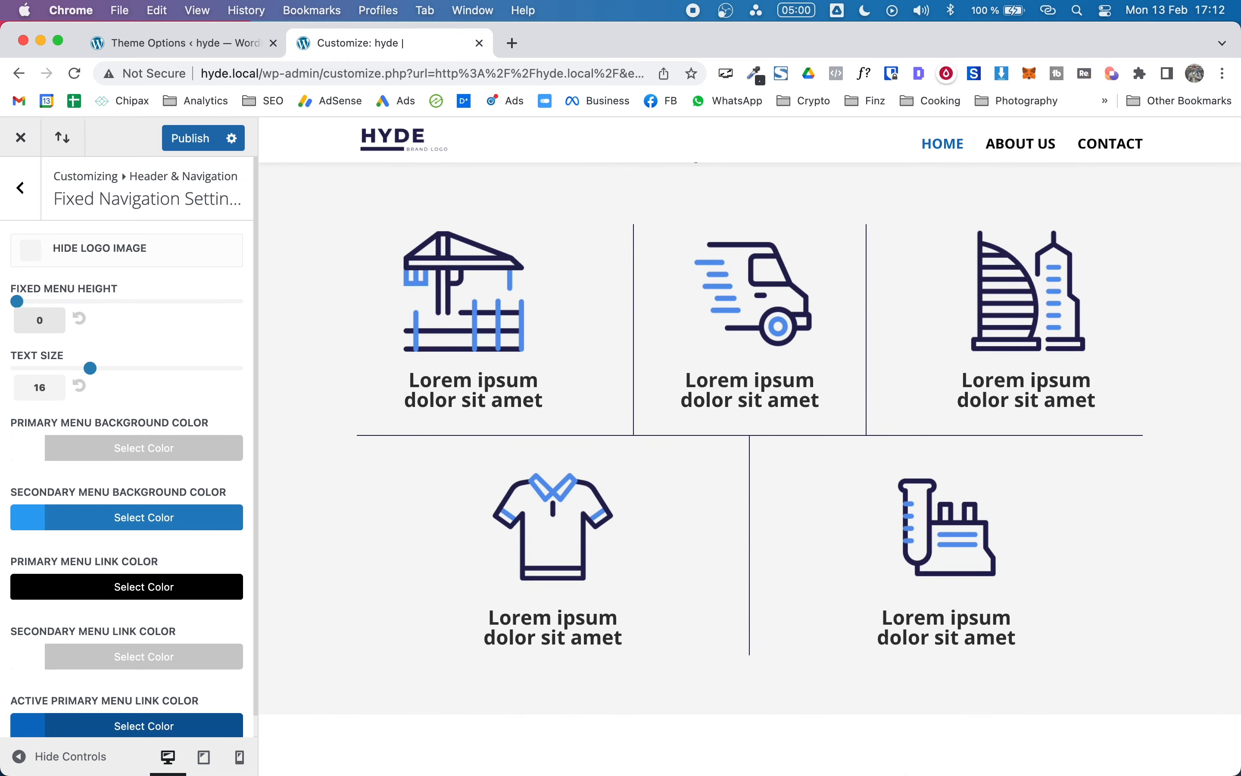
pyautogui.write('4')
pyautogui.scroll(15, 362, 429)
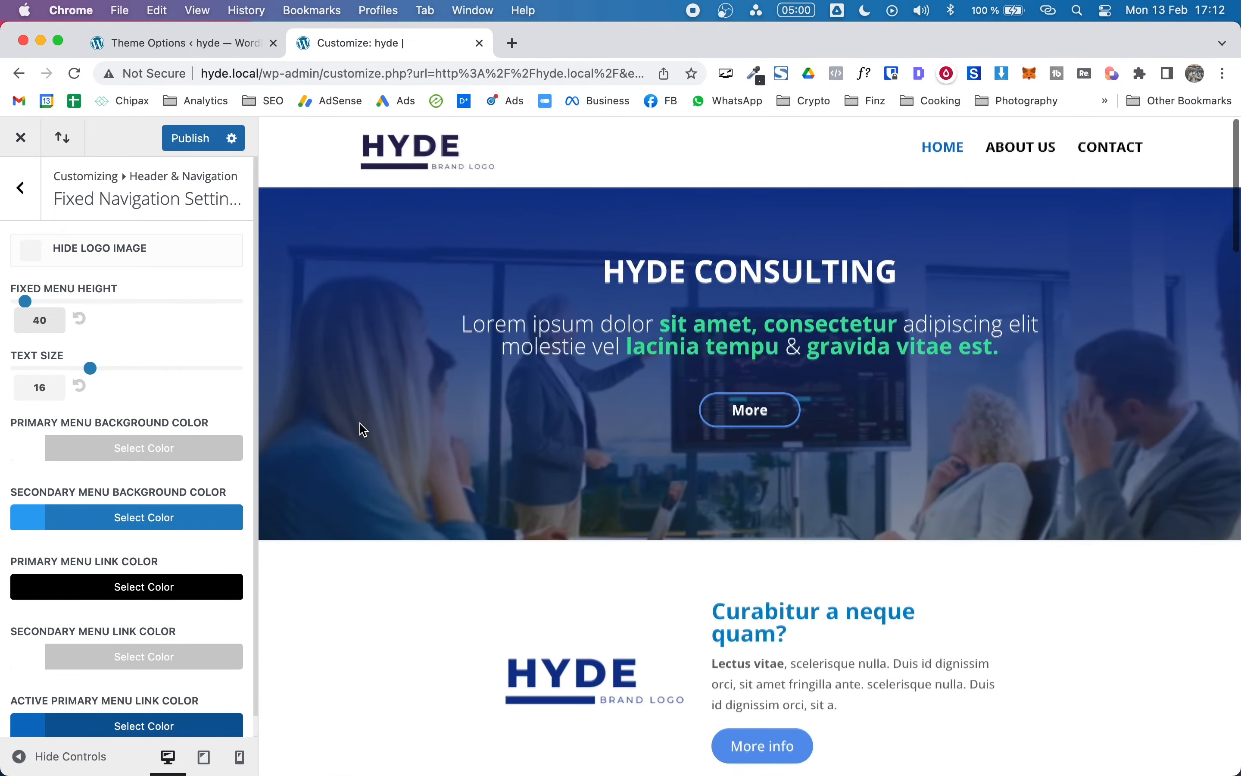
pyautogui.scroll(-20, 493, 316)
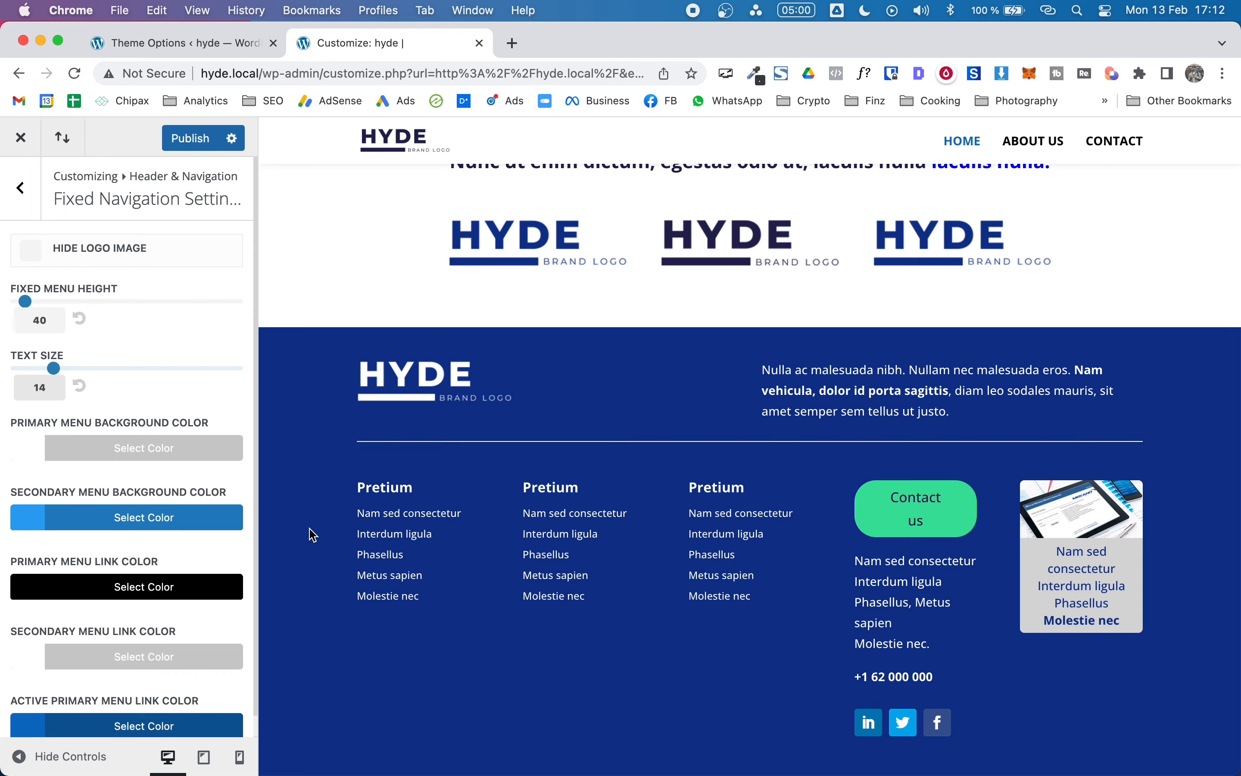
# Step: Compare the header's height and menu text size at the top of the page preview and in the scrolled state
pyautogui.scroll(20, 313, 534)
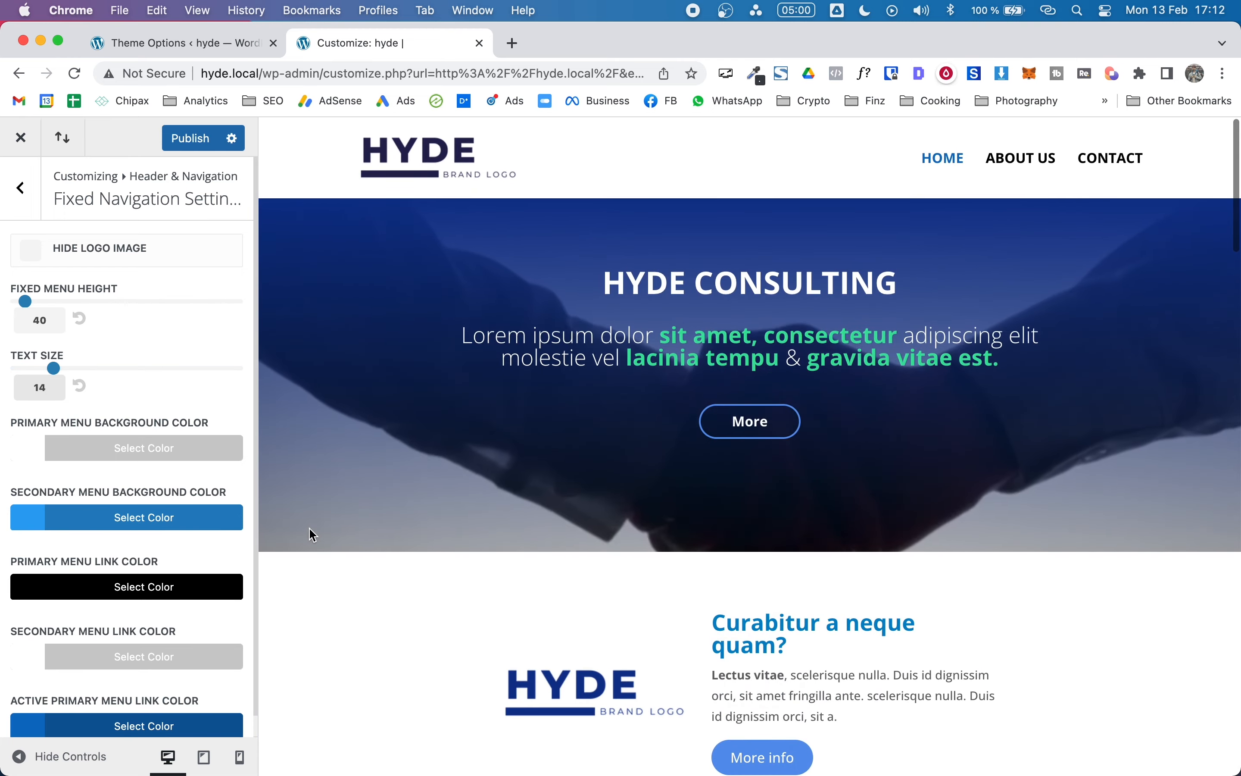
pyautogui.scroll(-6, 505, 592)
pyautogui.scroll(6, 505, 593)
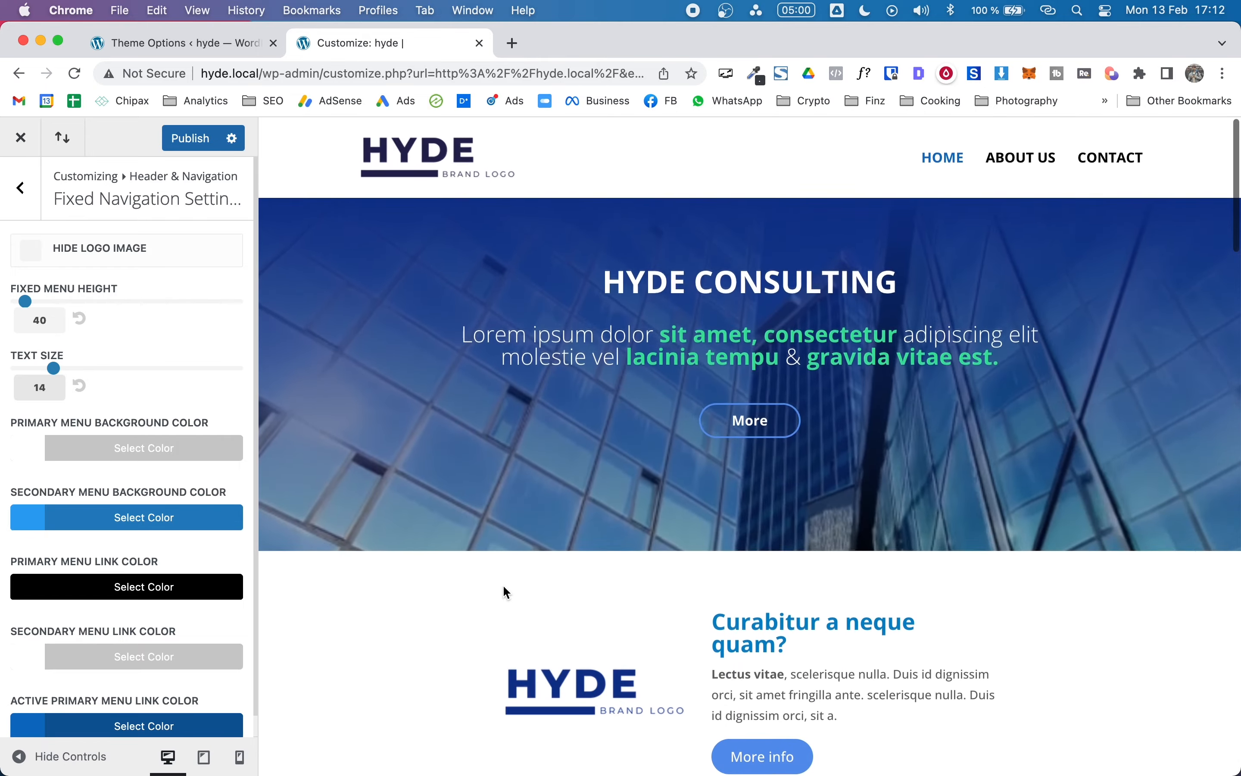
pyautogui.scroll(-12, 505, 592)
pyautogui.scroll(-5, 505, 592)
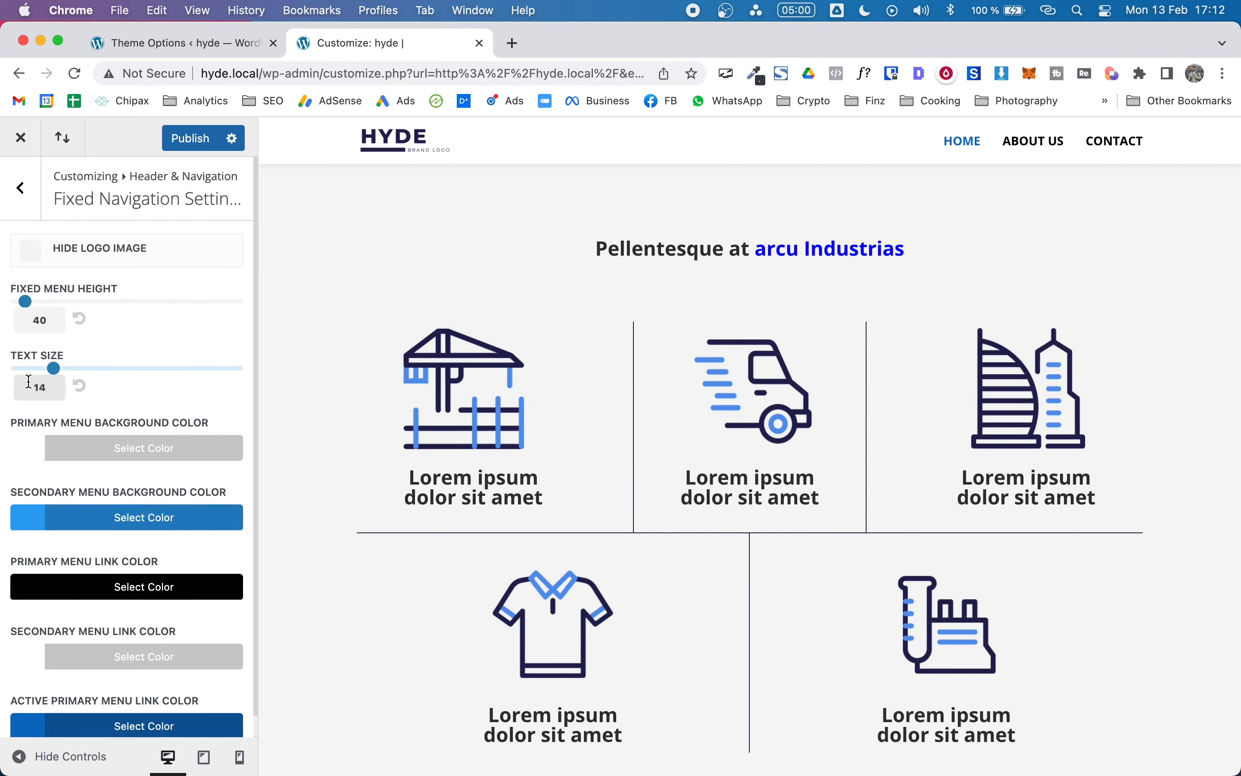
pyautogui.scroll(8, 662, 425)
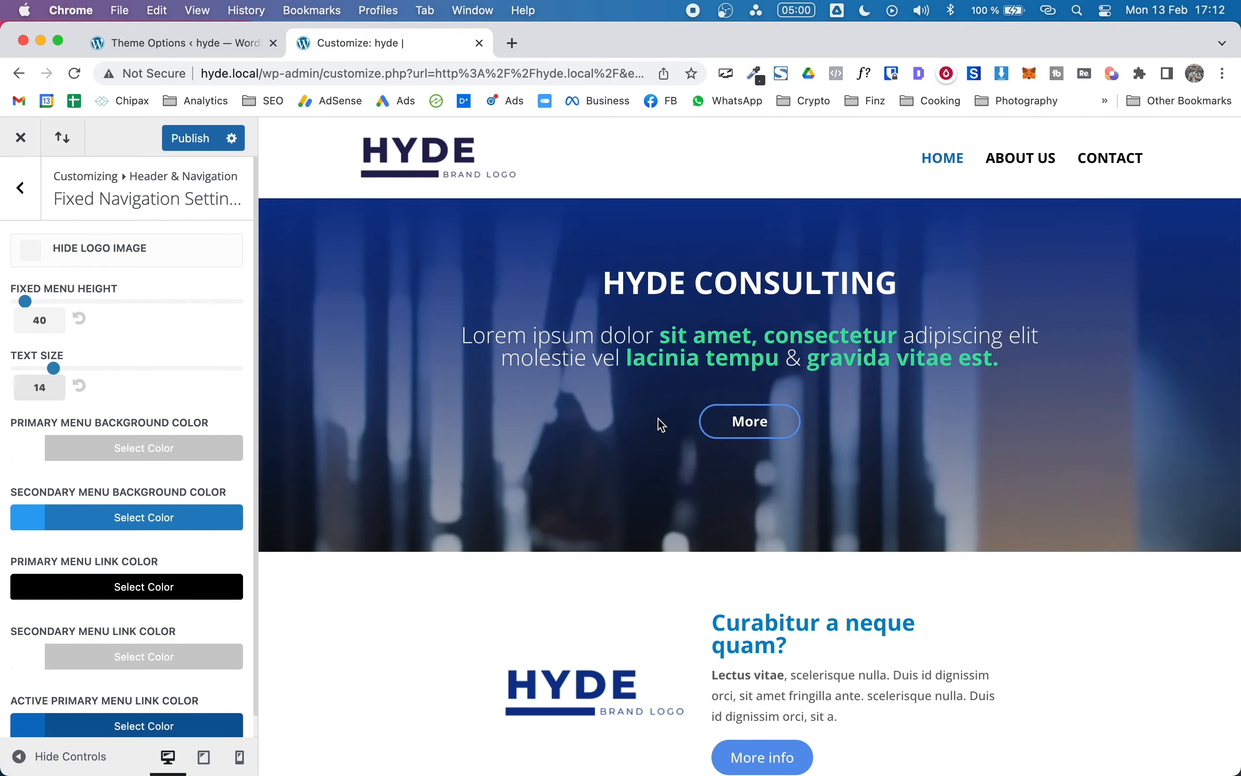
pyautogui.scroll(-2, 661, 425)
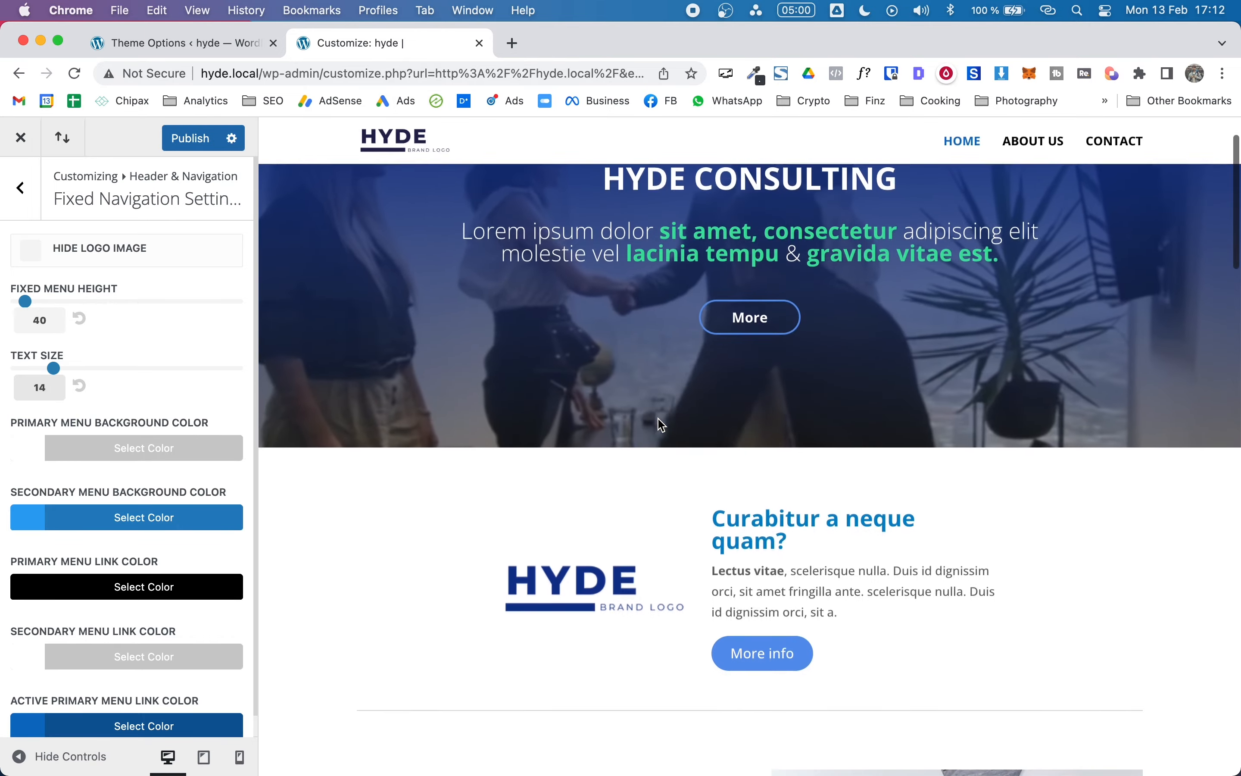
pyautogui.scroll(2, 661, 425)
pyautogui.scroll(-3, 662, 425)
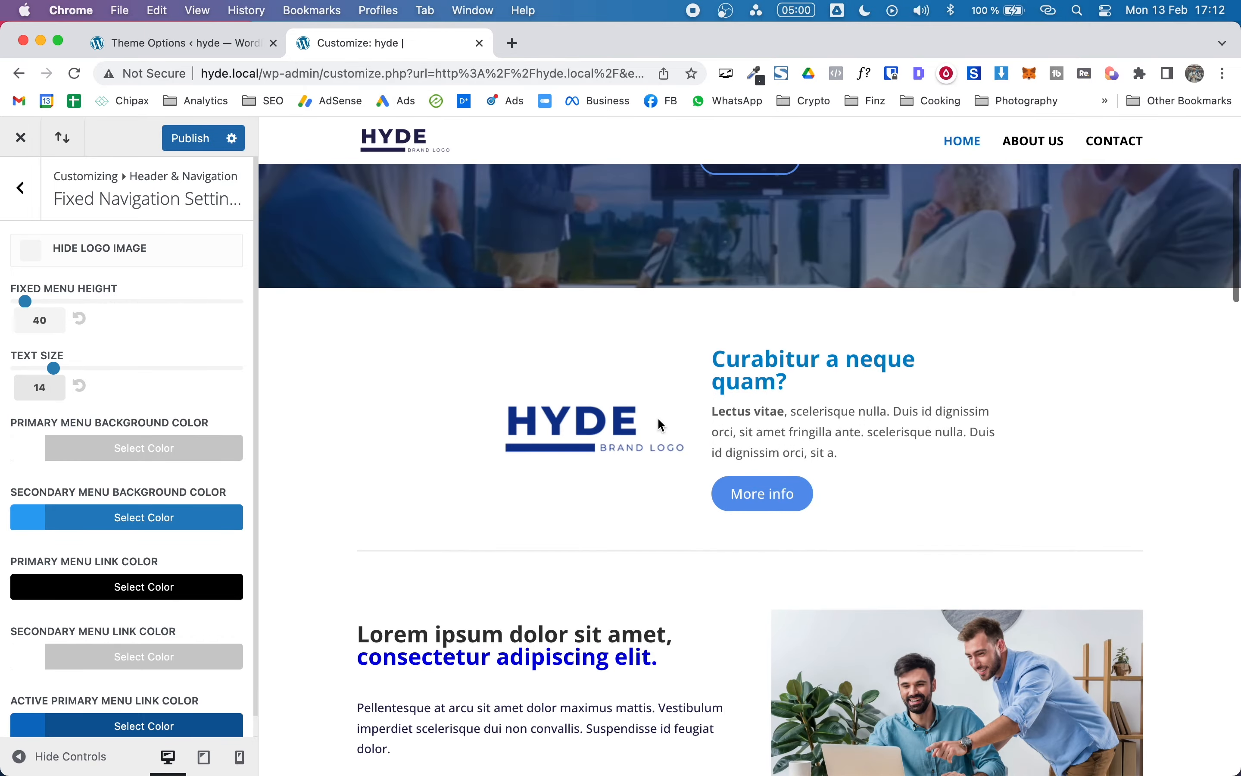
pyautogui.scroll(3, 662, 426)
pyautogui.scroll(-10, 659, 423)
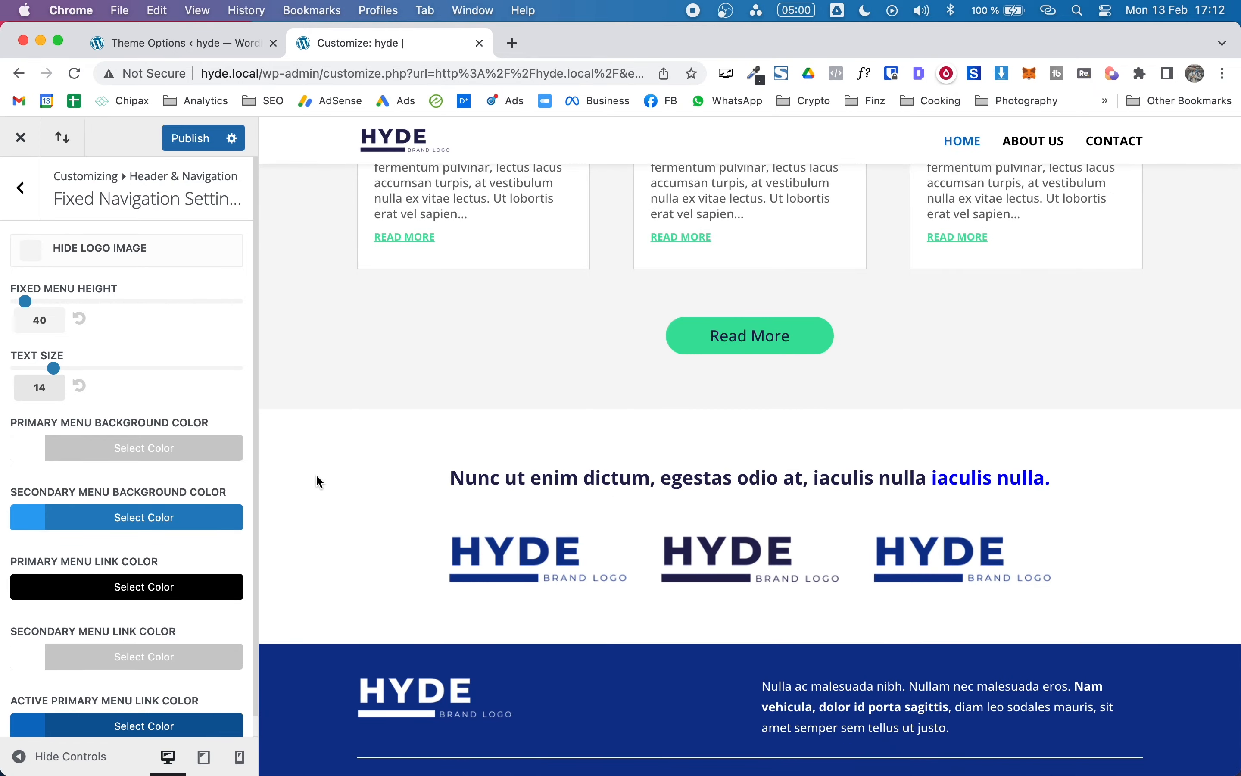
pyautogui.scroll(10, 480, 461)
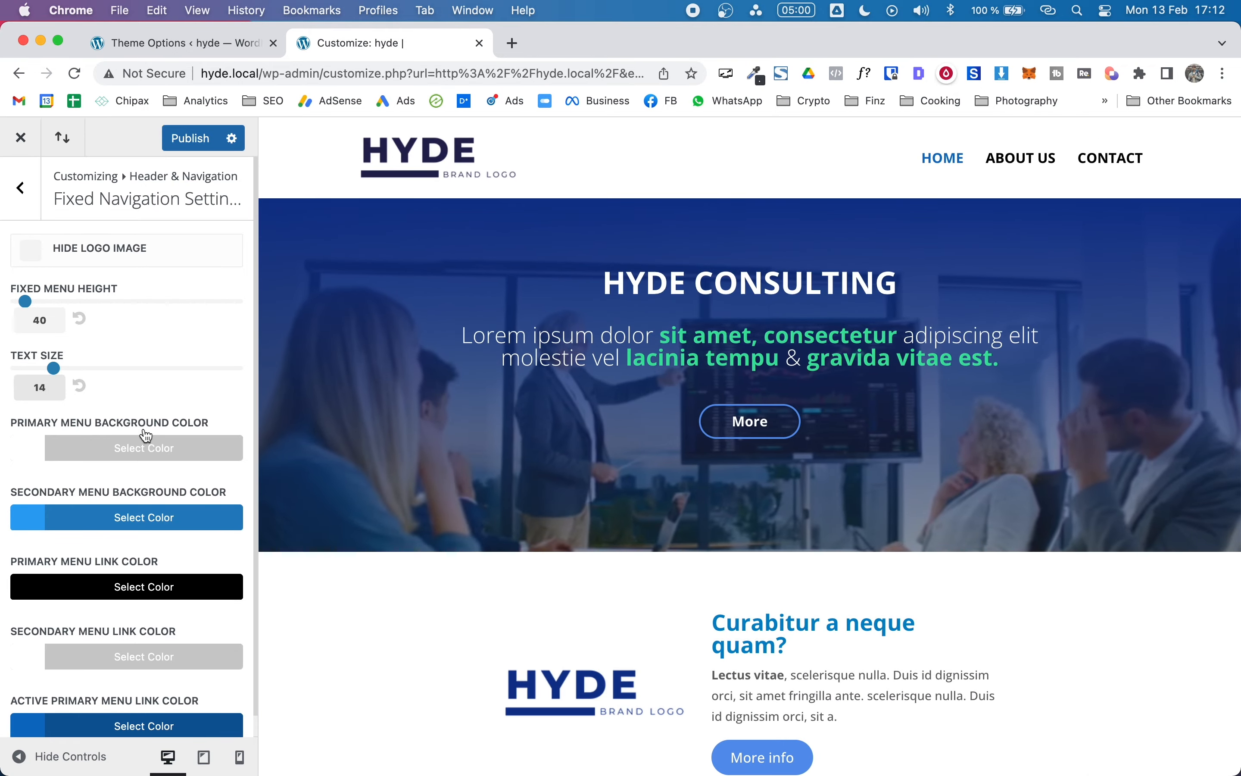
# Step: Set the fixed navigation text size to 16 and check the menu in the scrolled preview
pyautogui.click(46, 390)
pyautogui.press('Up')
pyautogui.press('Up')
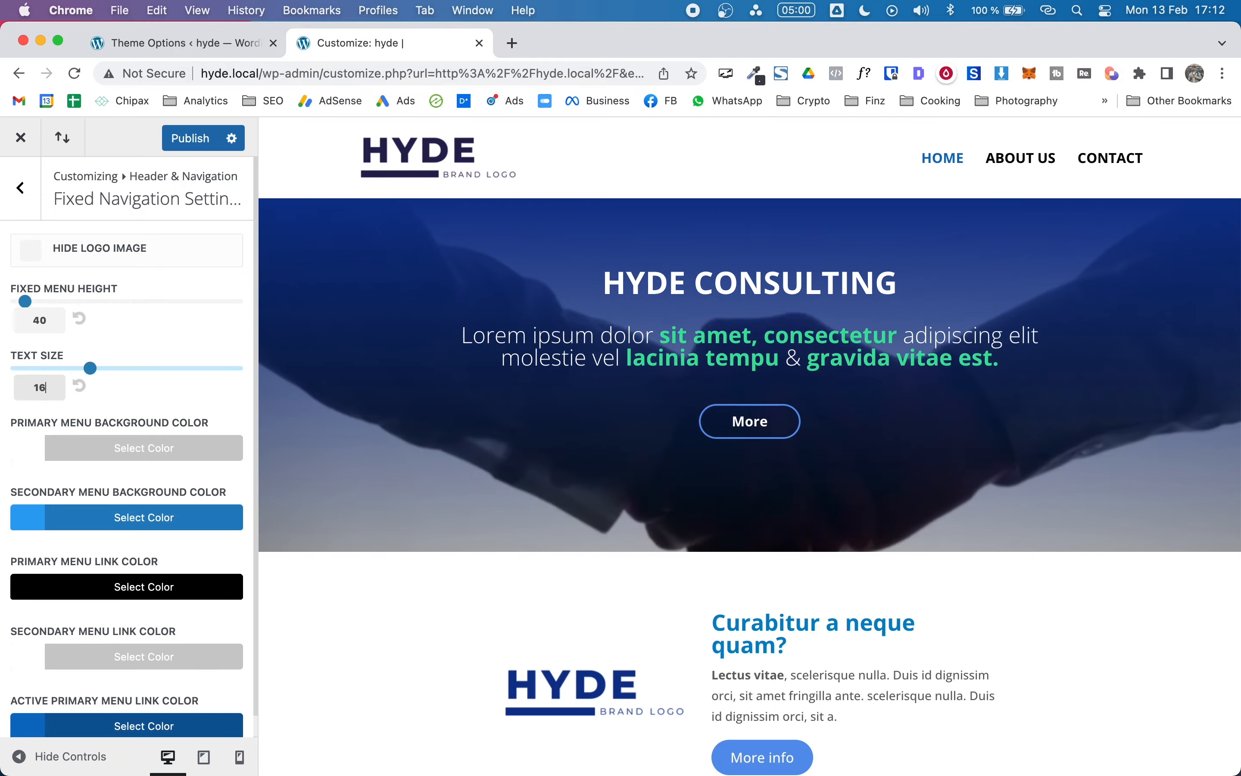
pyautogui.scroll(-5, 472, 491)
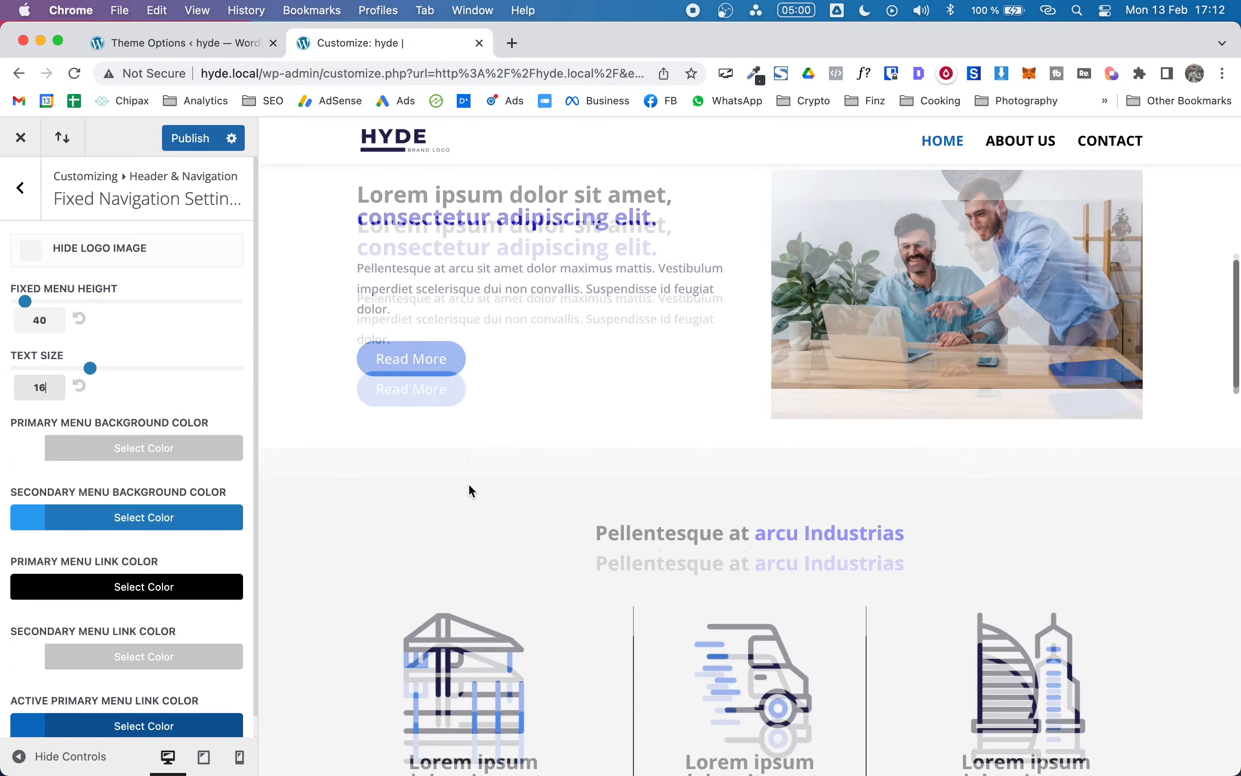
pyautogui.scroll(7, 469, 484)
pyautogui.scroll(-15, 469, 485)
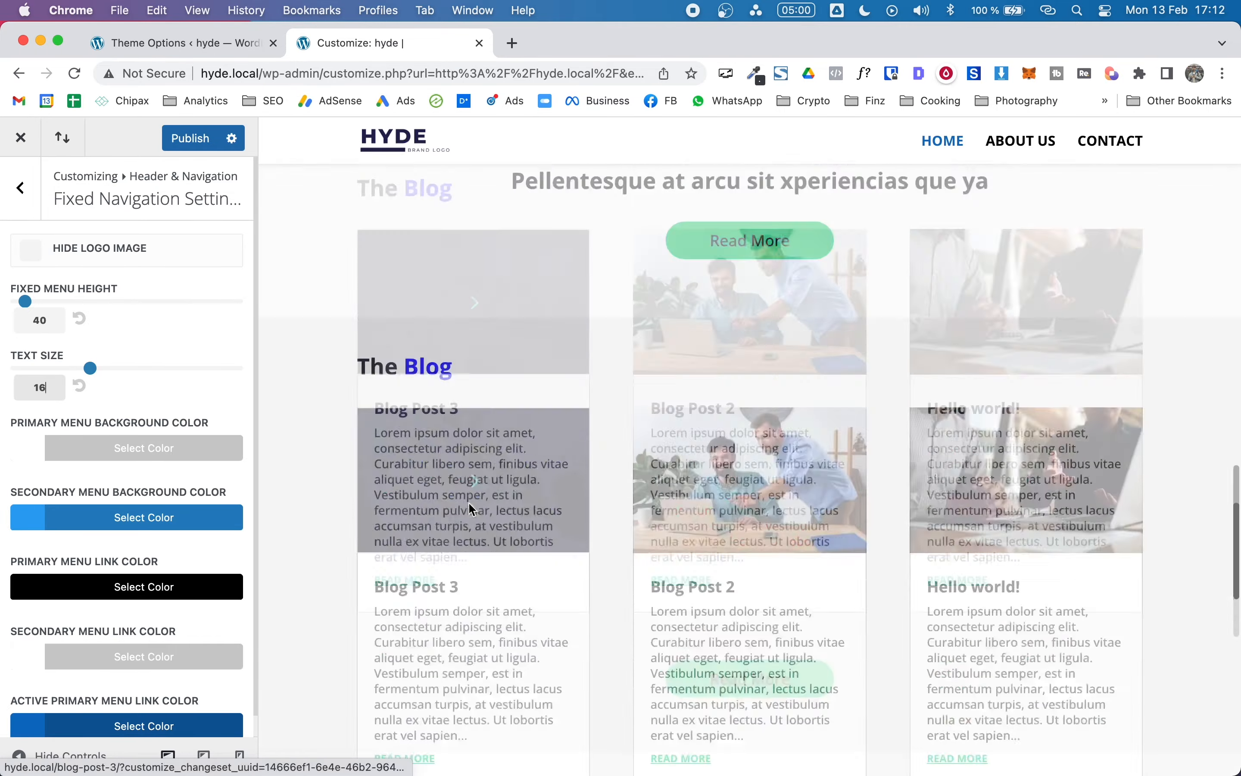
pyautogui.scroll(15, 470, 507)
# Step: Publish the customizer changes and open the About Us page on the live site
pyautogui.click(184, 142)
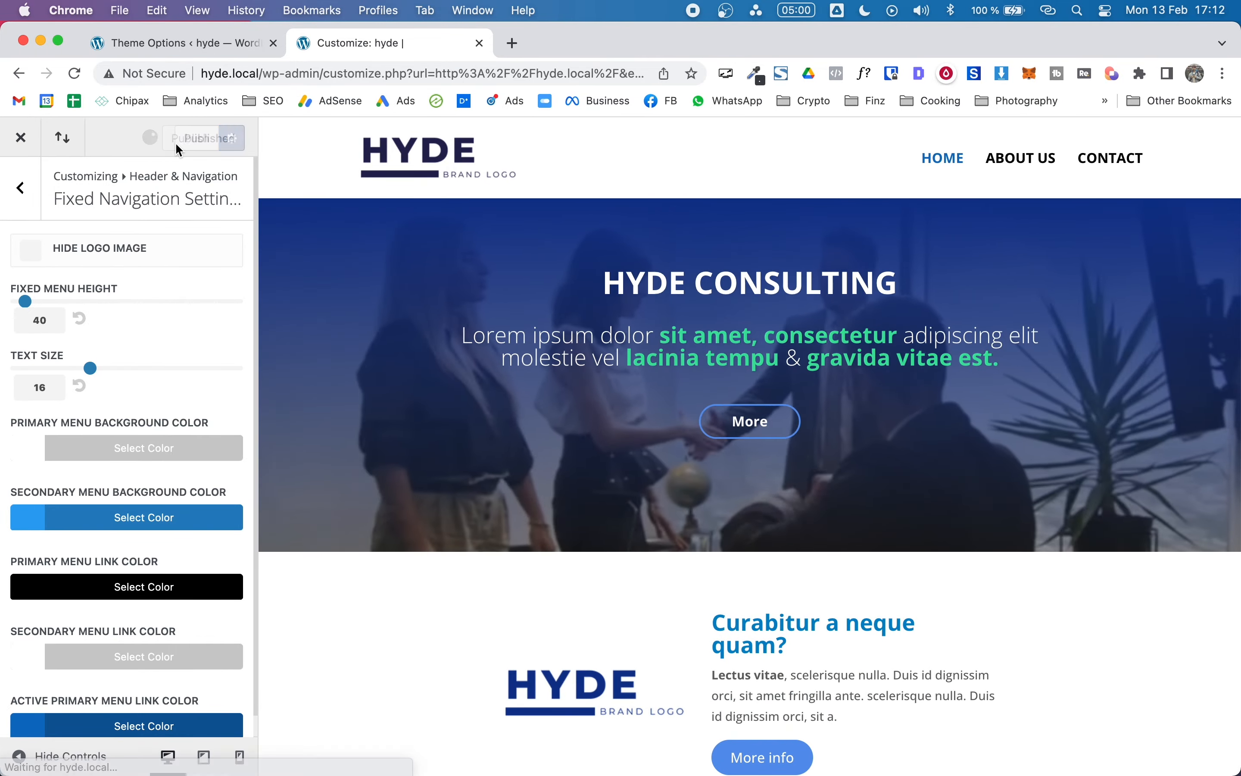
pyautogui.click(19, 138)
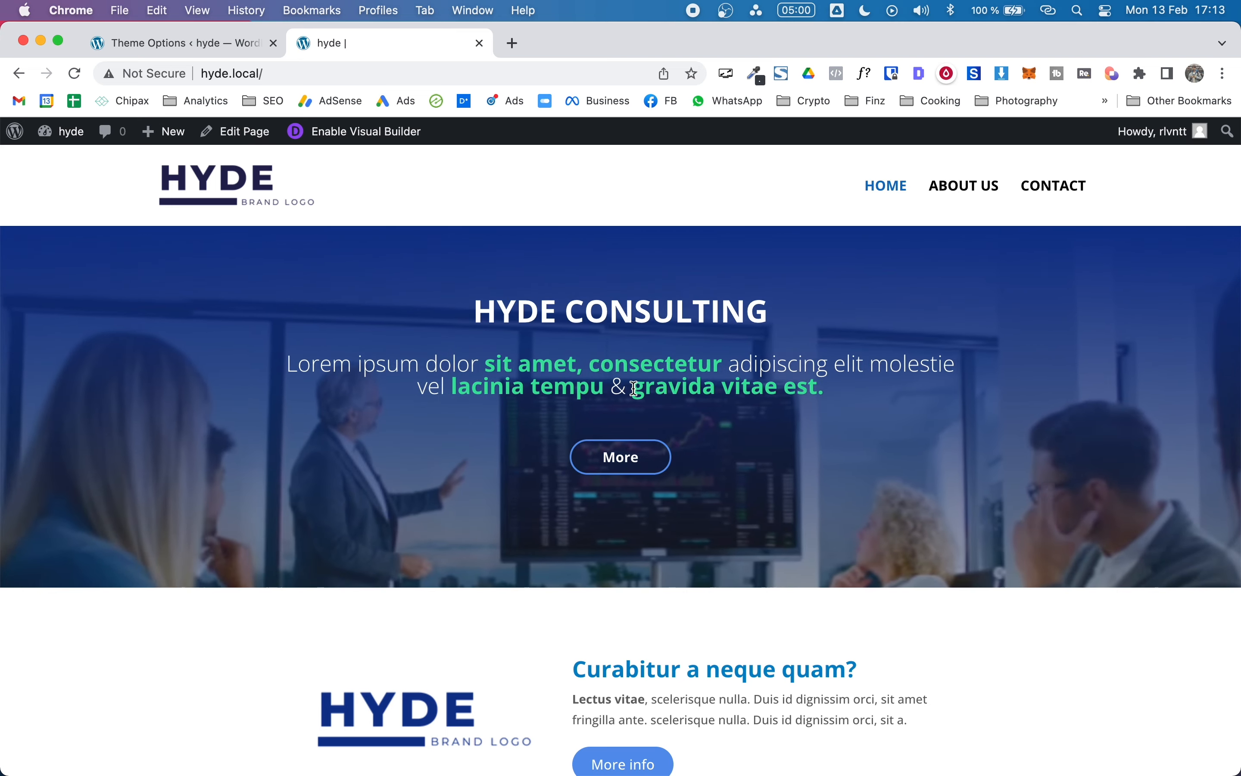
pyautogui.click(934, 193)
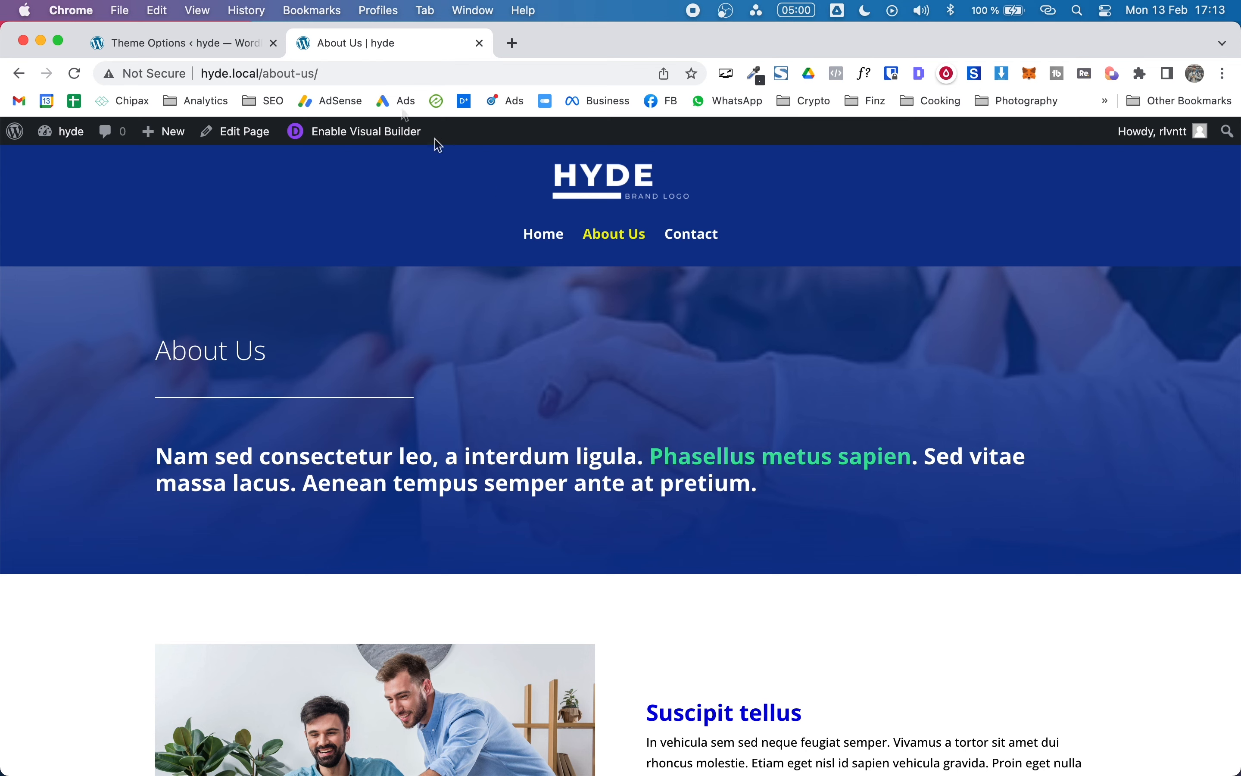
# Step: Delete the About Us template in the Divi Theme Builder, save the changes and reload the About Us page
pyautogui.click(193, 49)
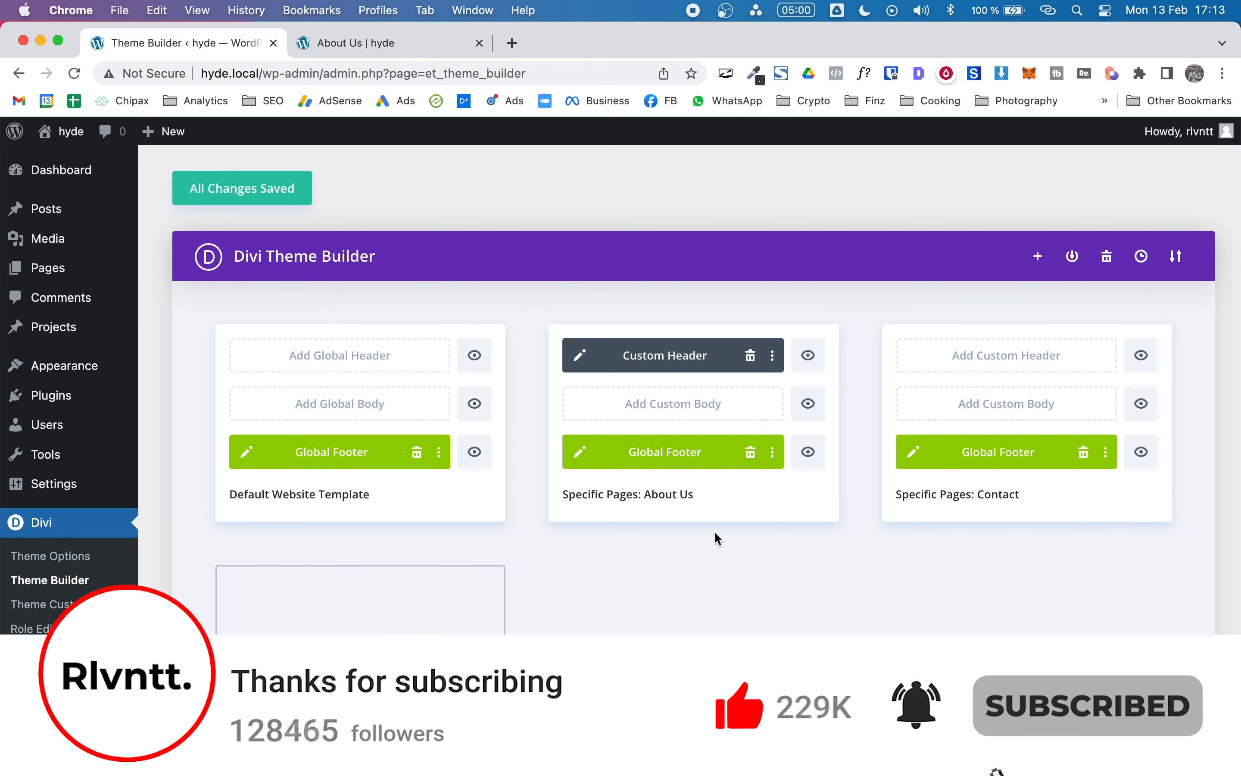
pyautogui.scroll(-2, 754, 637)
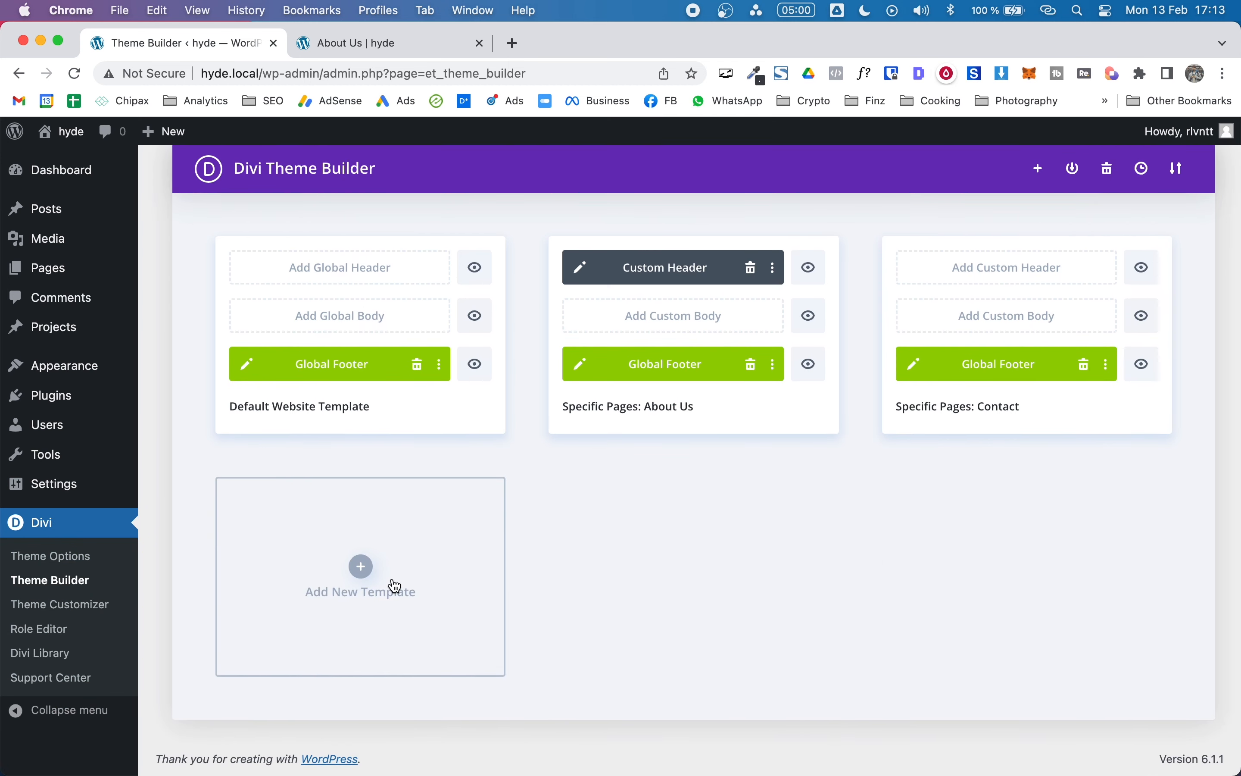
pyautogui.scroll(2, 888, 565)
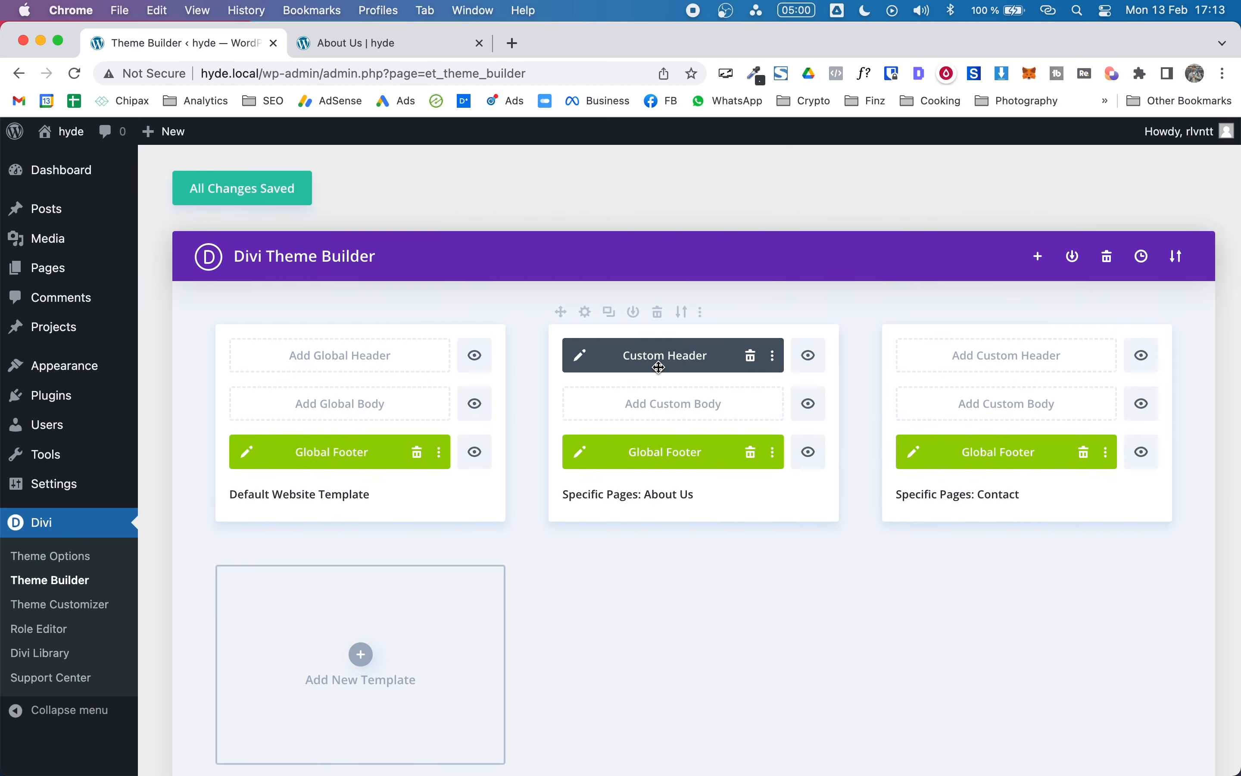
pyautogui.click(660, 314)
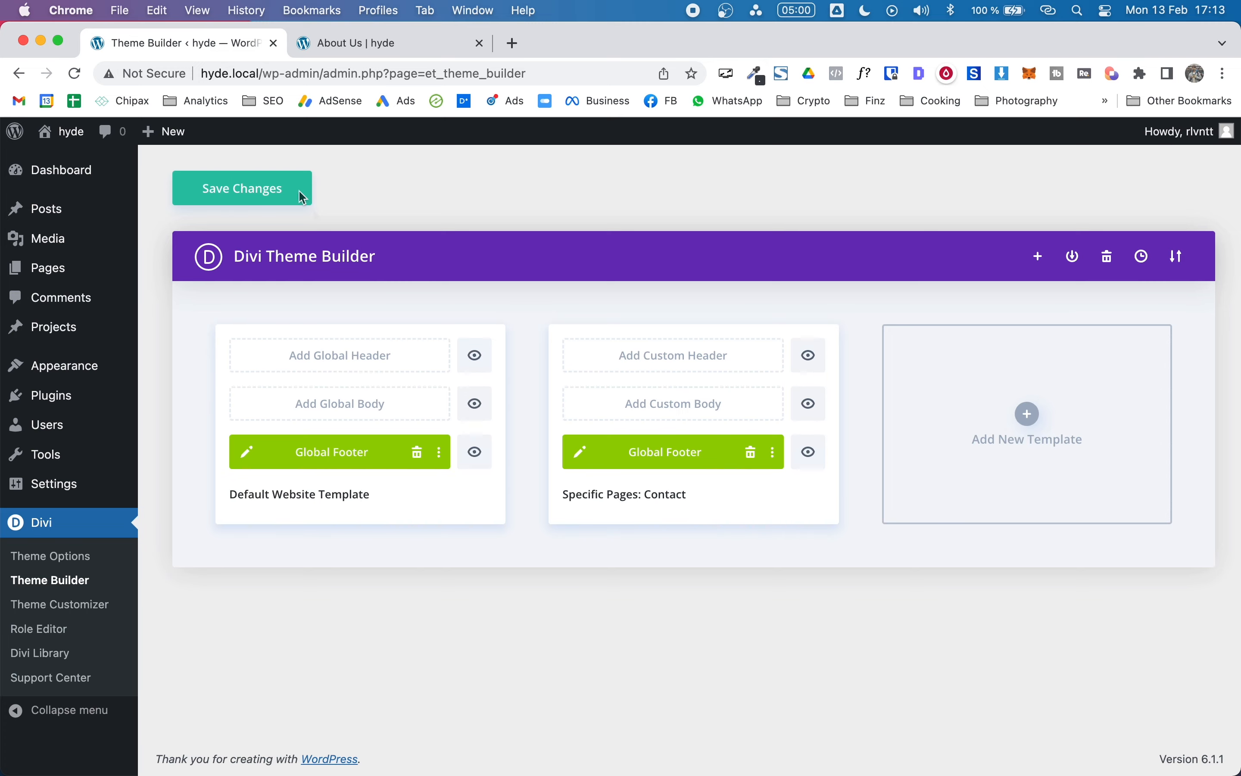
pyautogui.click(357, 62)
pyautogui.press('super+r')
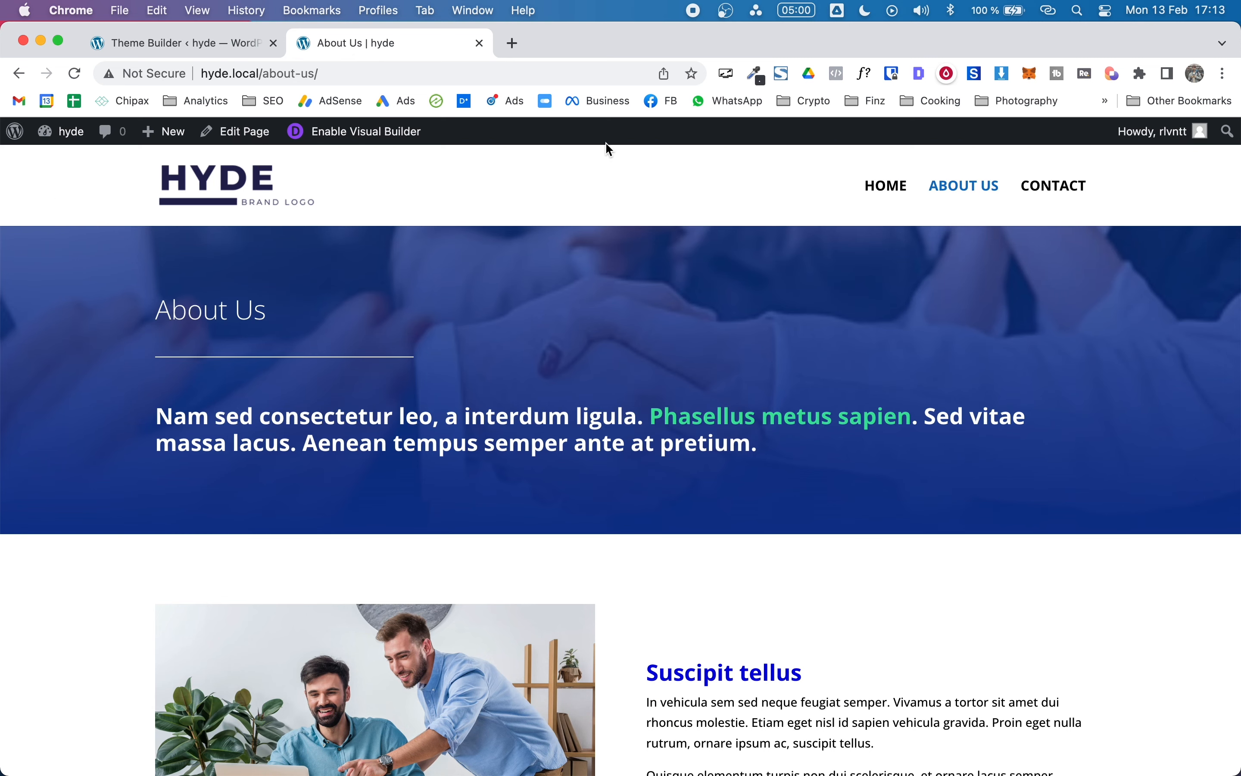
# Step: Create a new Theme Builder template assigned to the specific page About Us
pyautogui.click(226, 48)
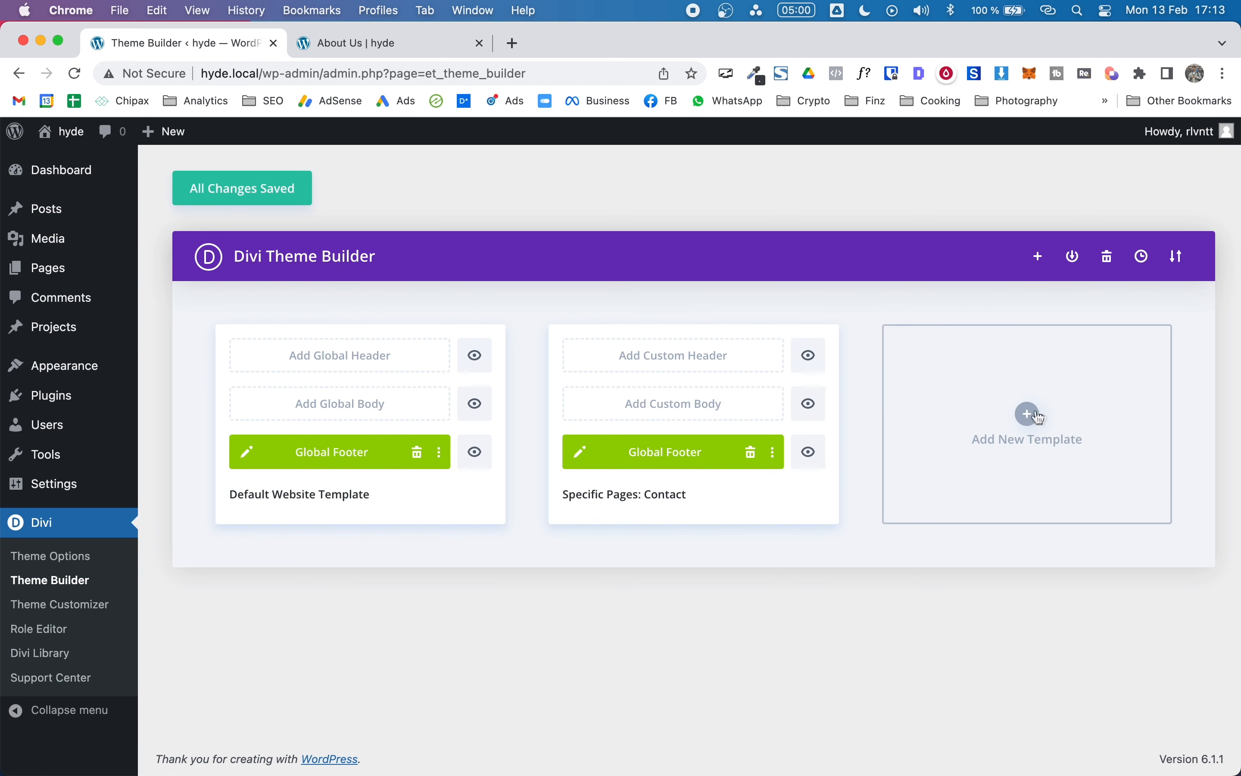
pyautogui.click(1034, 417)
pyautogui.click(968, 410)
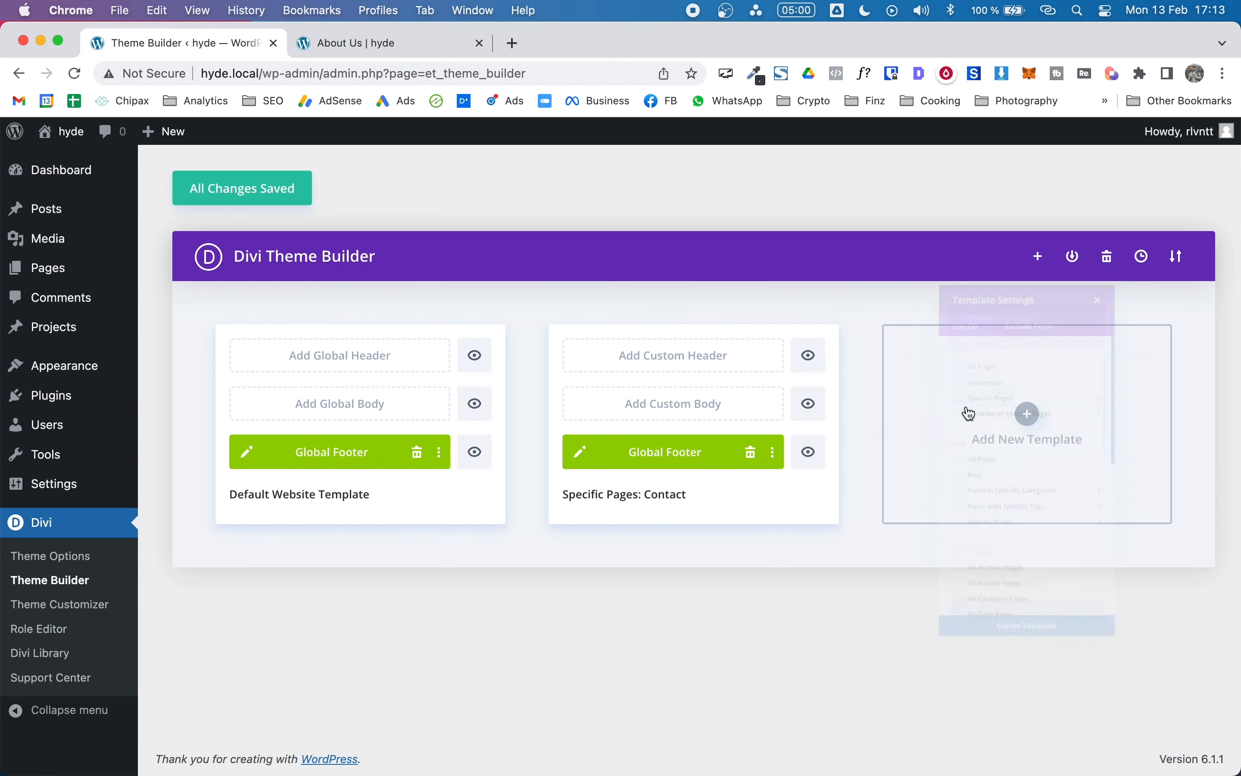
pyautogui.moveTo(996, 377)
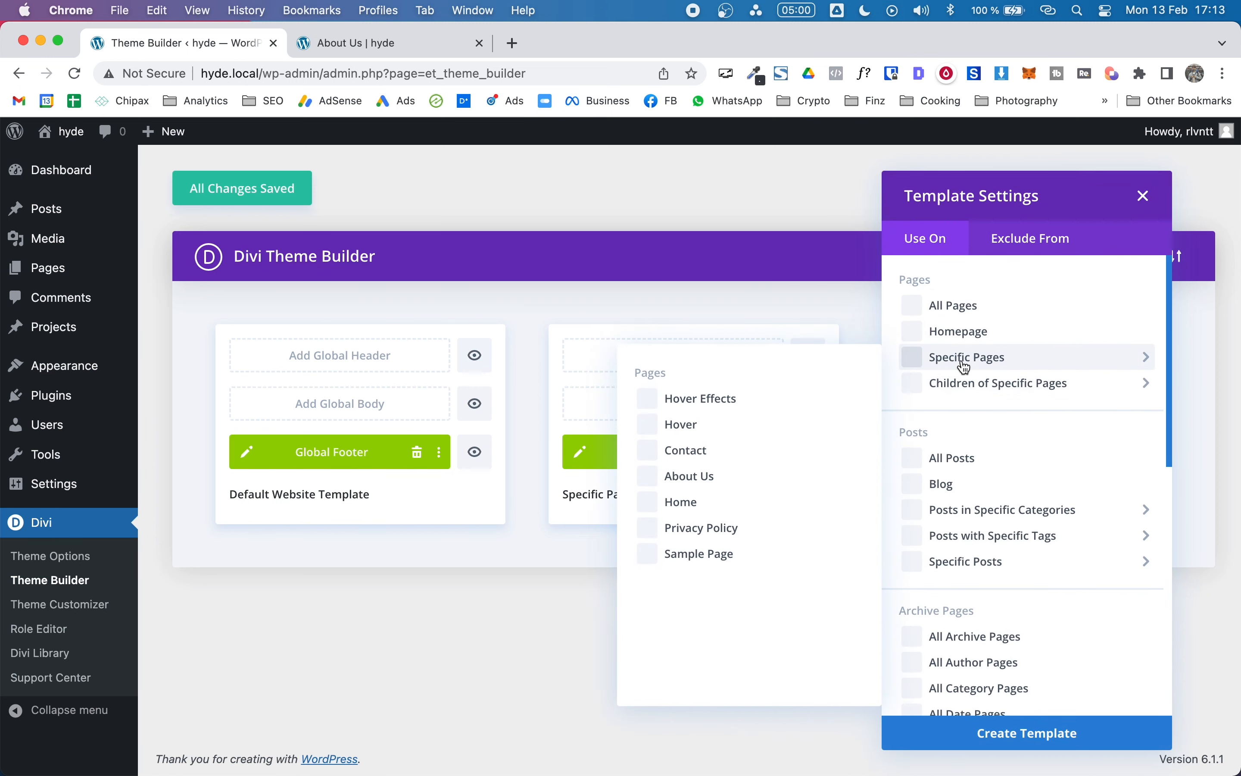
pyautogui.click(659, 477)
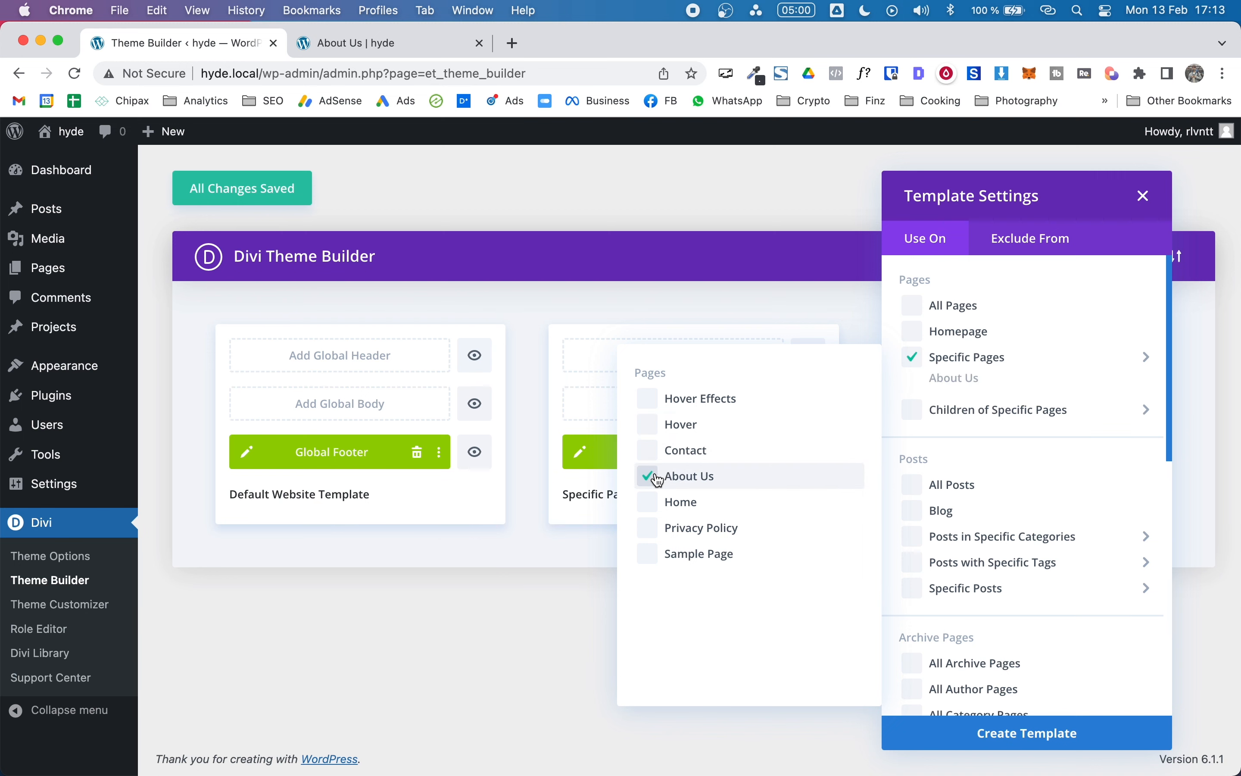
pyautogui.click(1007, 735)
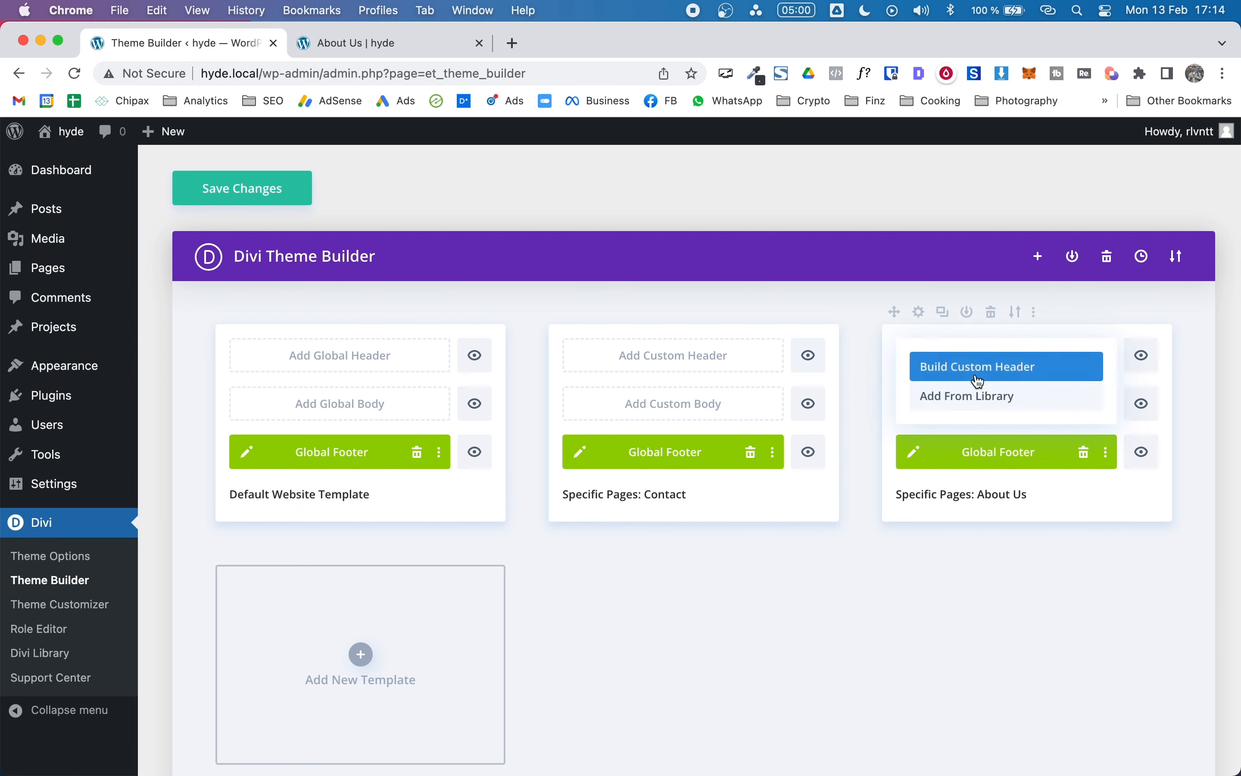
# Step: Build a custom header for the About Us template with a single-column row containing a Menu module
pyautogui.click(1095, 379)
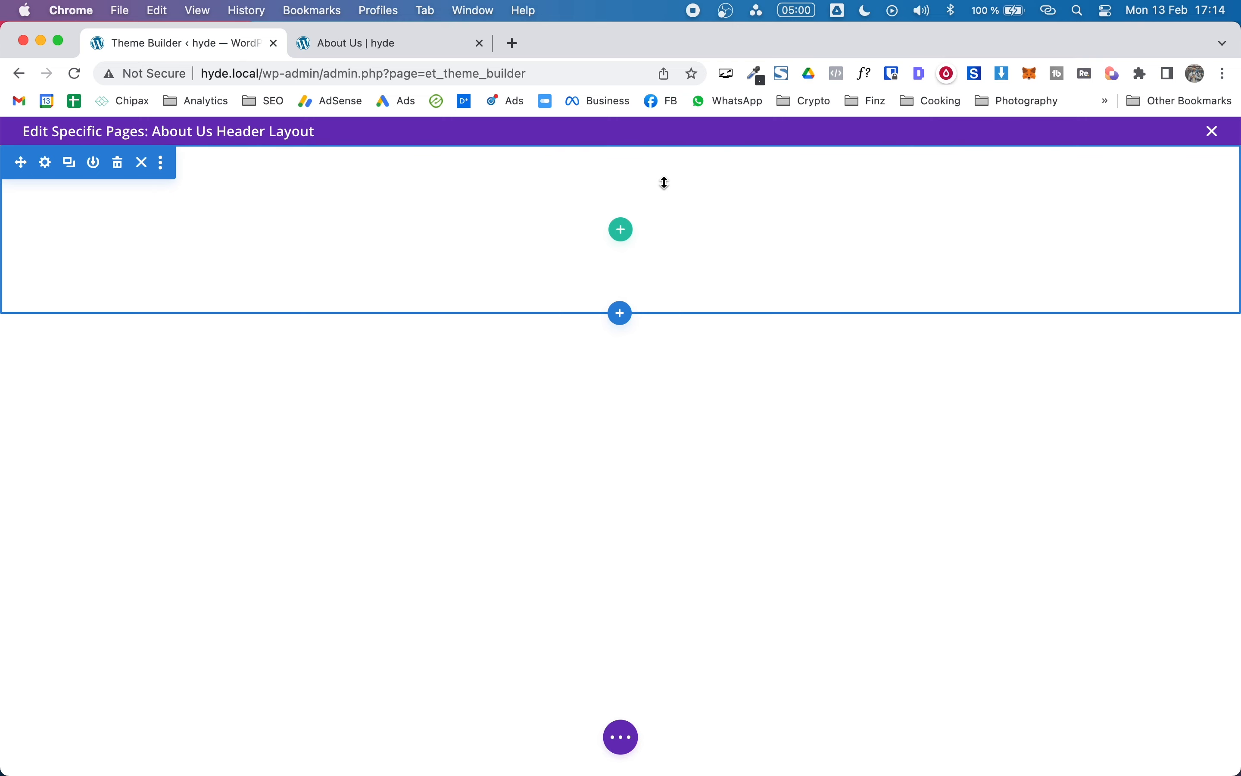
pyautogui.click(621, 230)
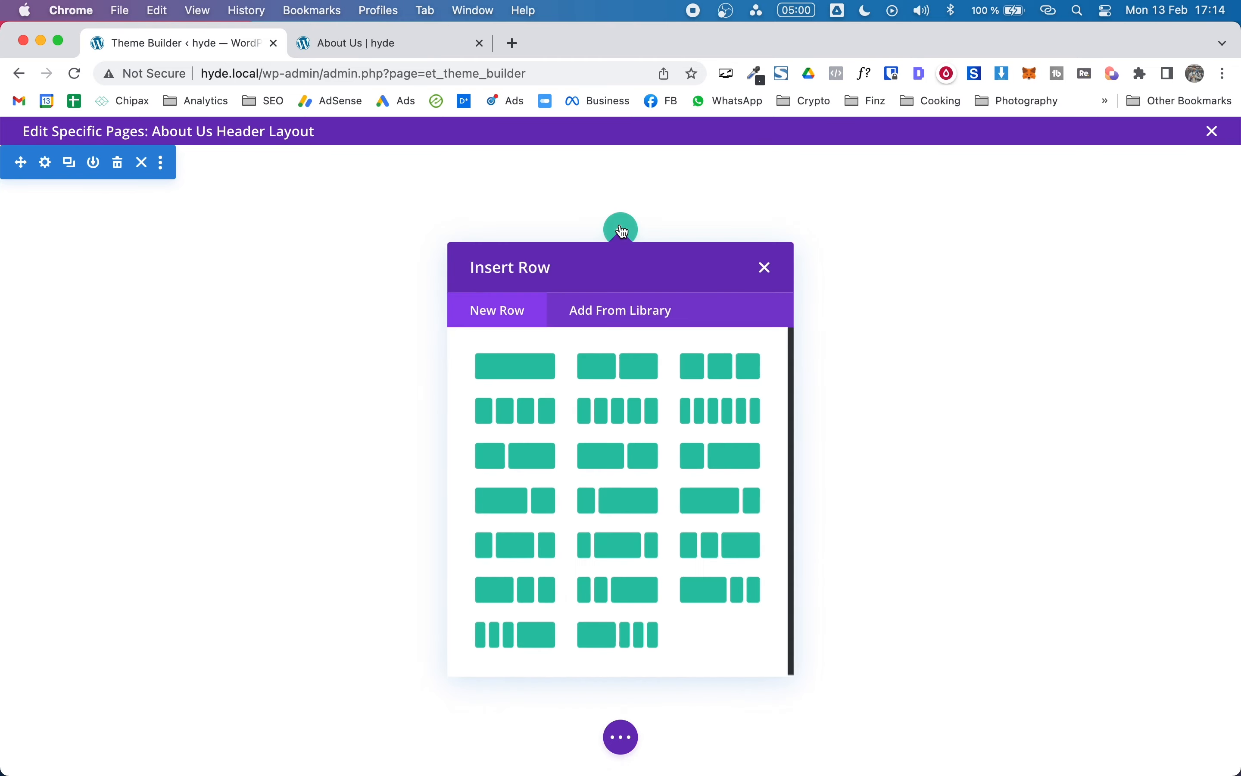
pyautogui.click(525, 362)
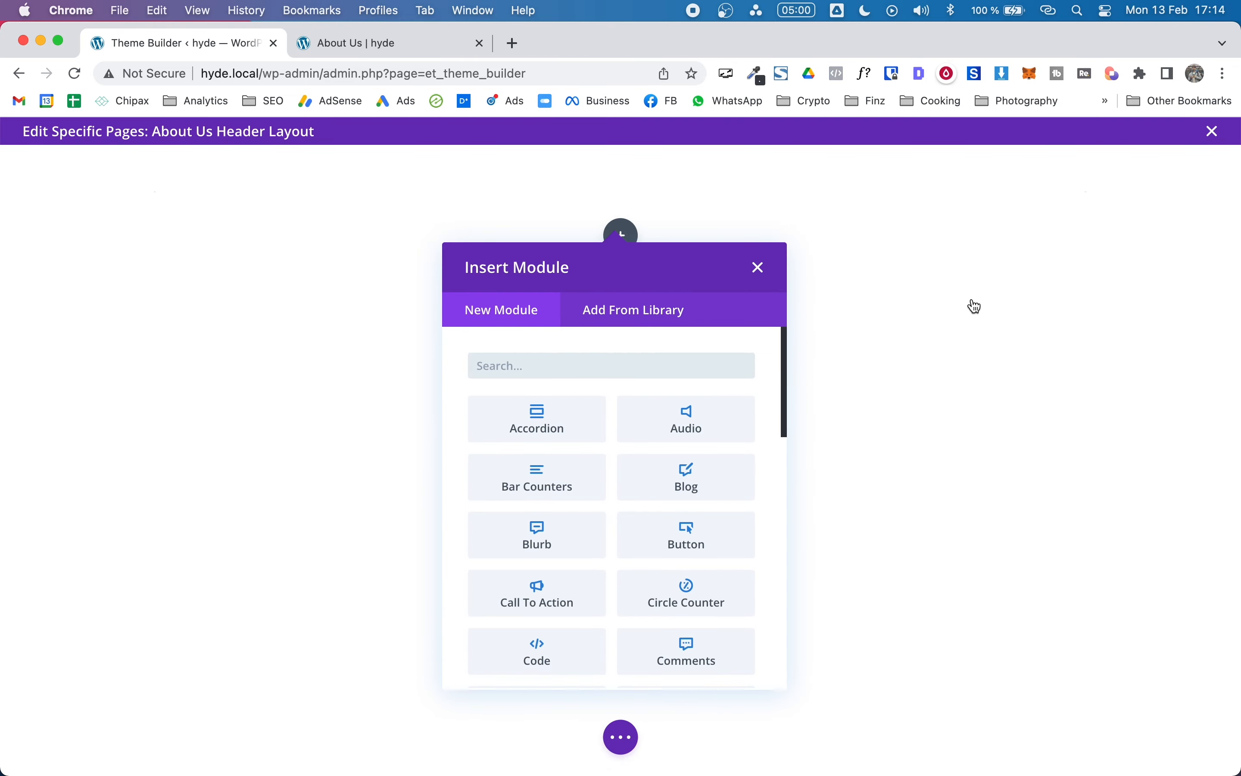
pyautogui.write('me')
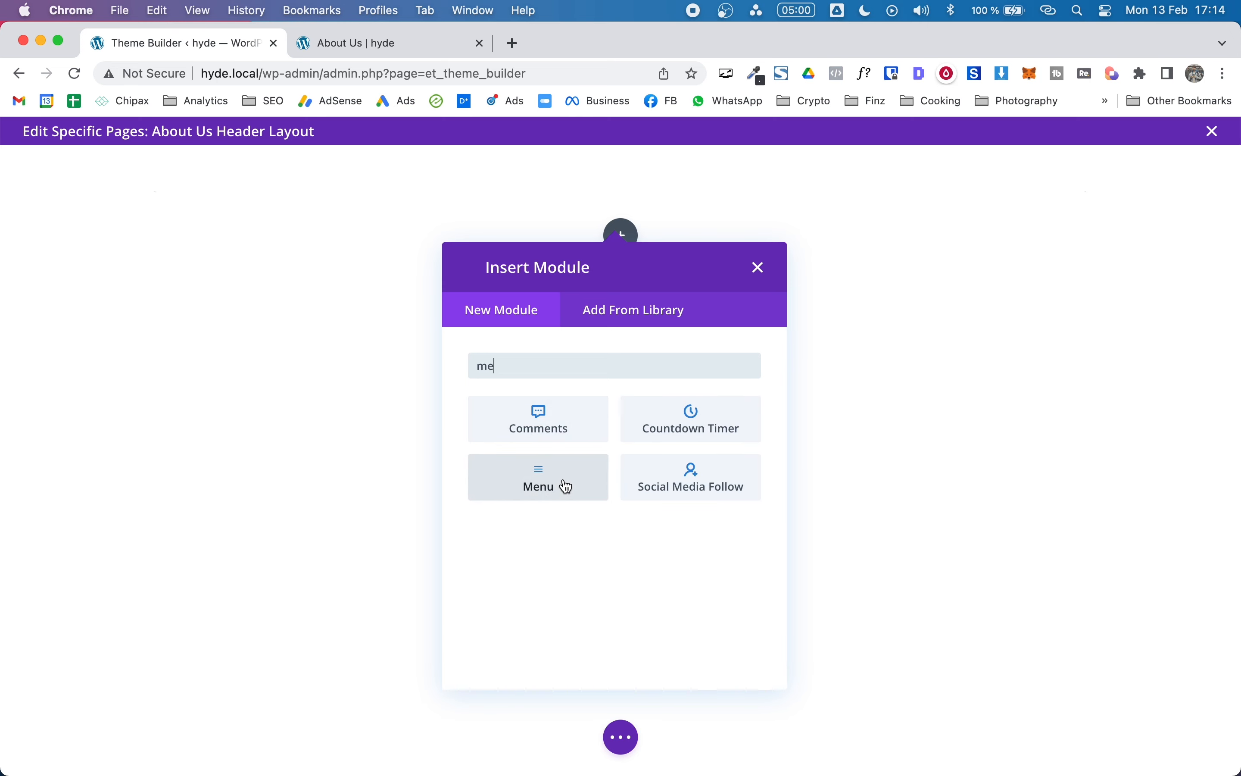
pyautogui.click(542, 494)
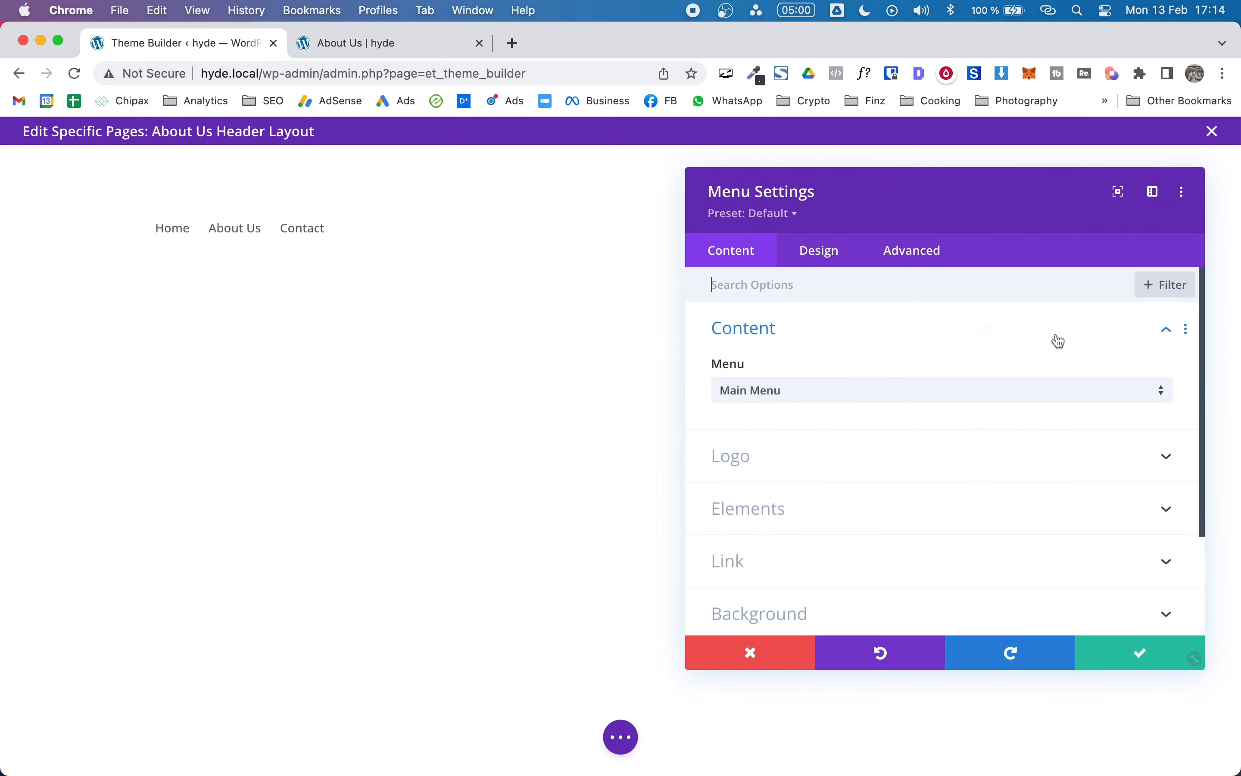
# Step: Assign New Menu to the Menu module and open its logo settings
pyautogui.click(798, 399)
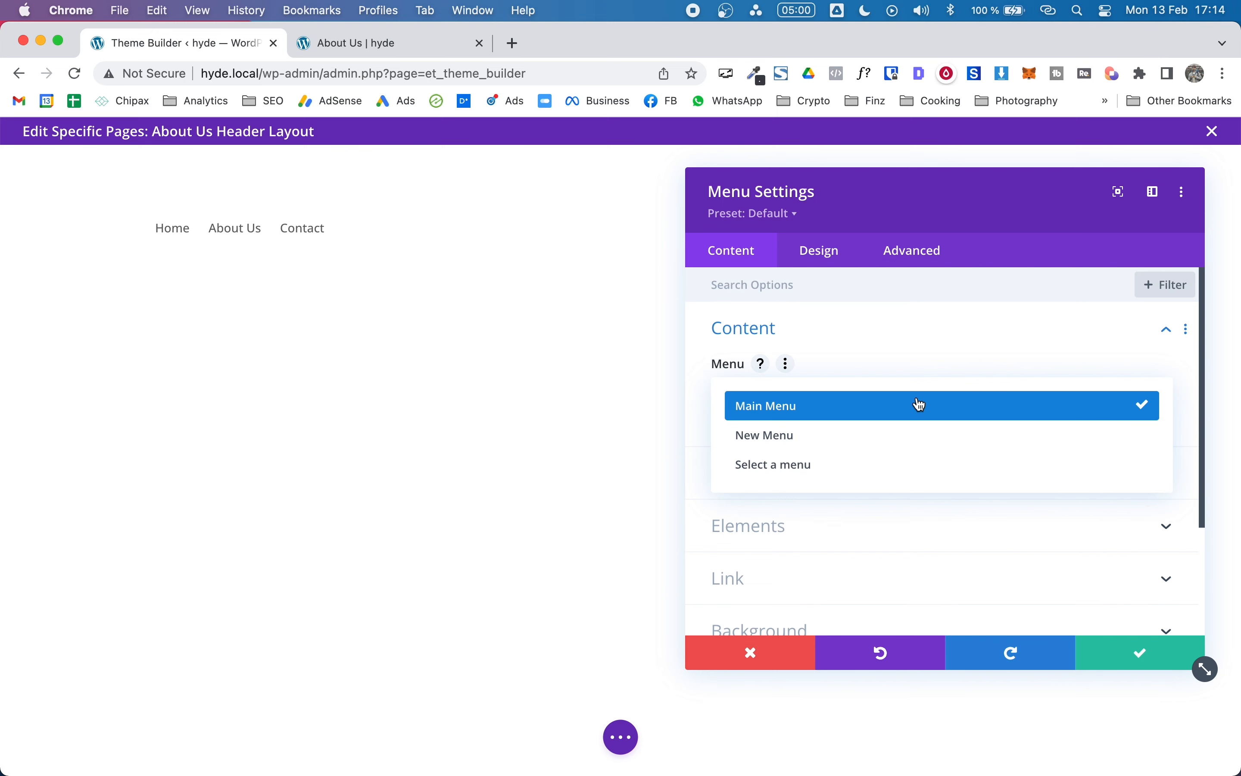
pyautogui.click(814, 441)
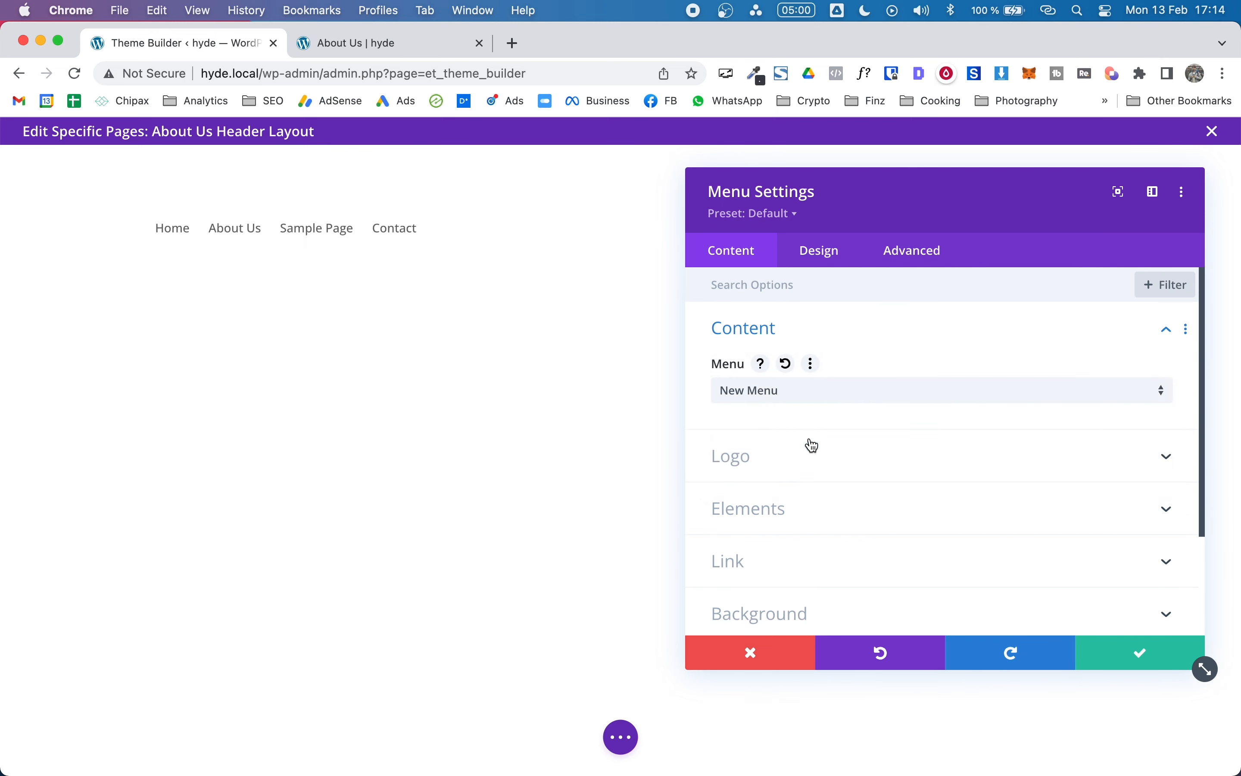
pyautogui.click(773, 462)
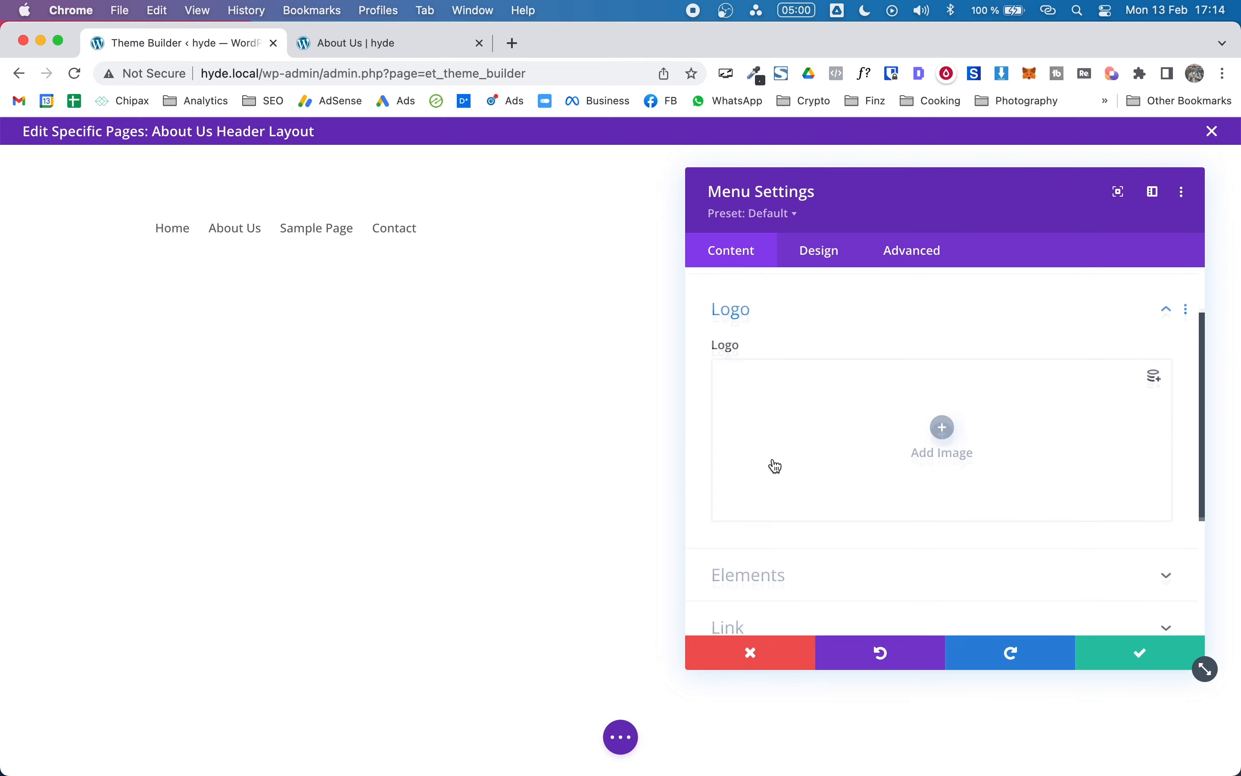
# Step: Set logo-2.png from the media library as the Menu module's logo
pyautogui.click(944, 412)
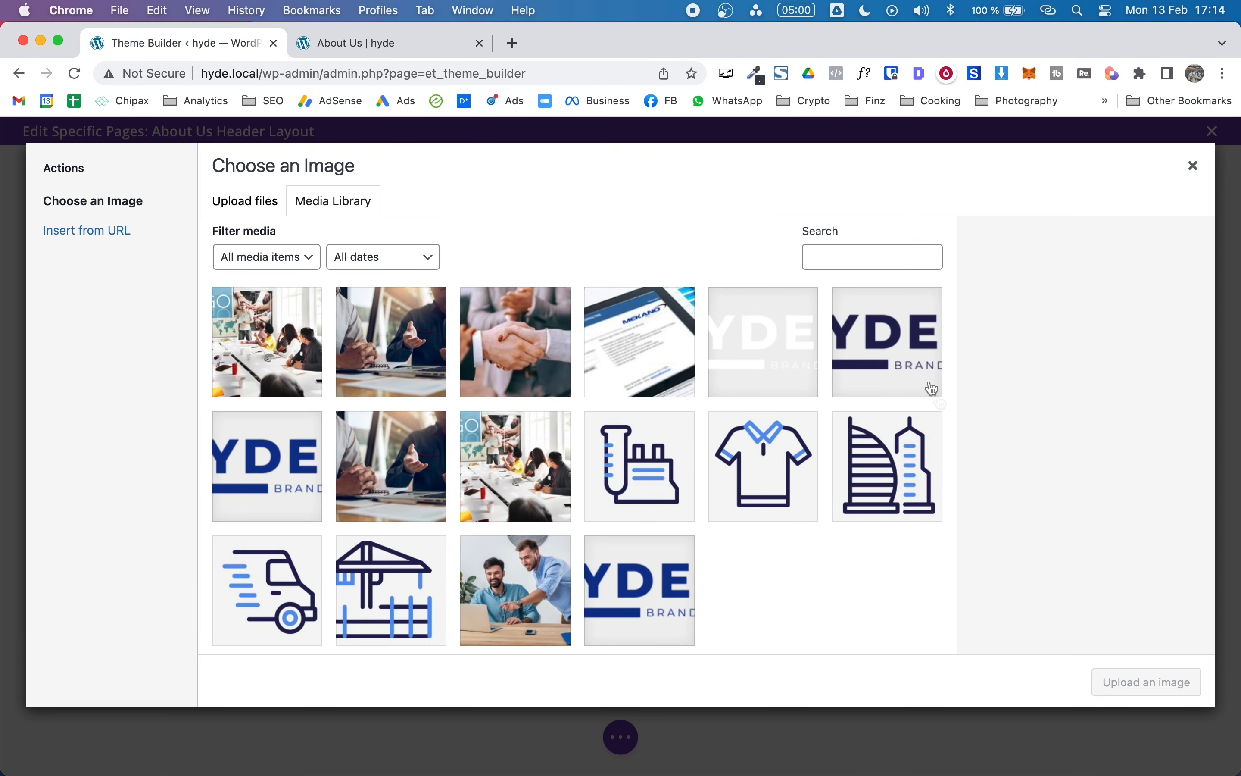
pyautogui.click(791, 326)
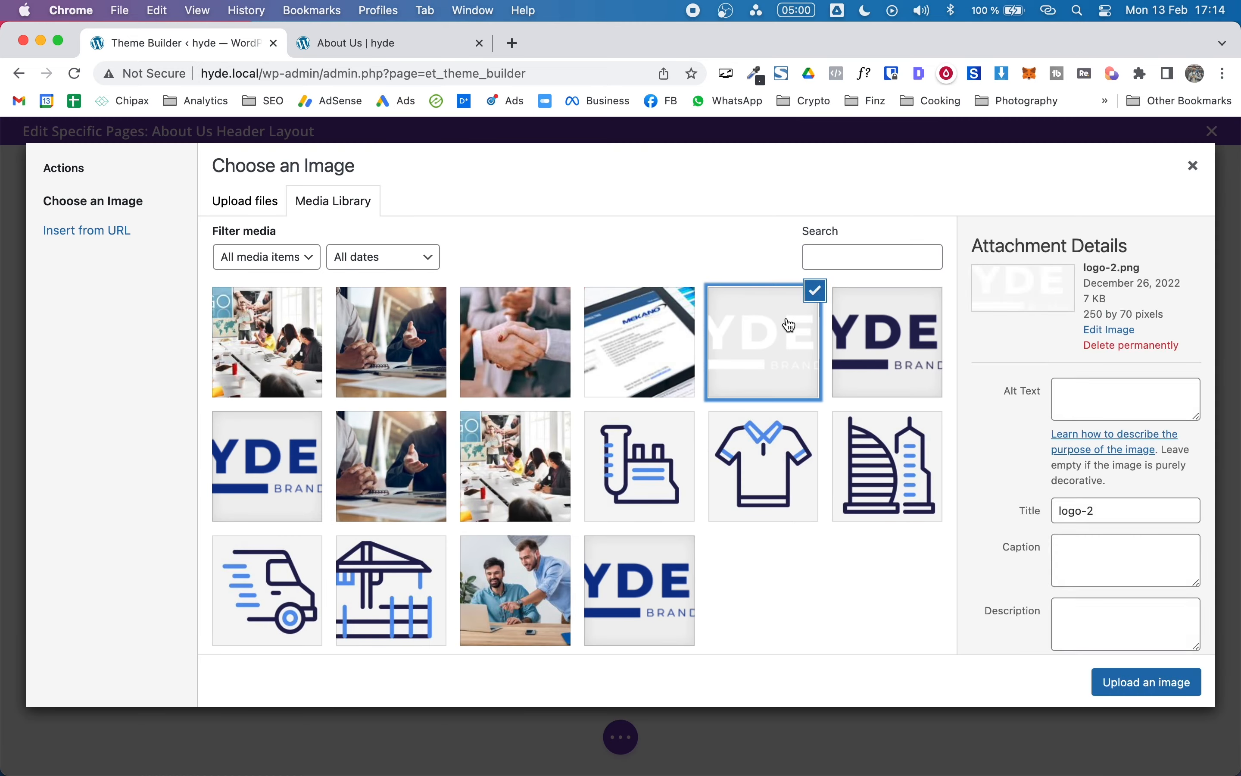
pyautogui.click(1161, 688)
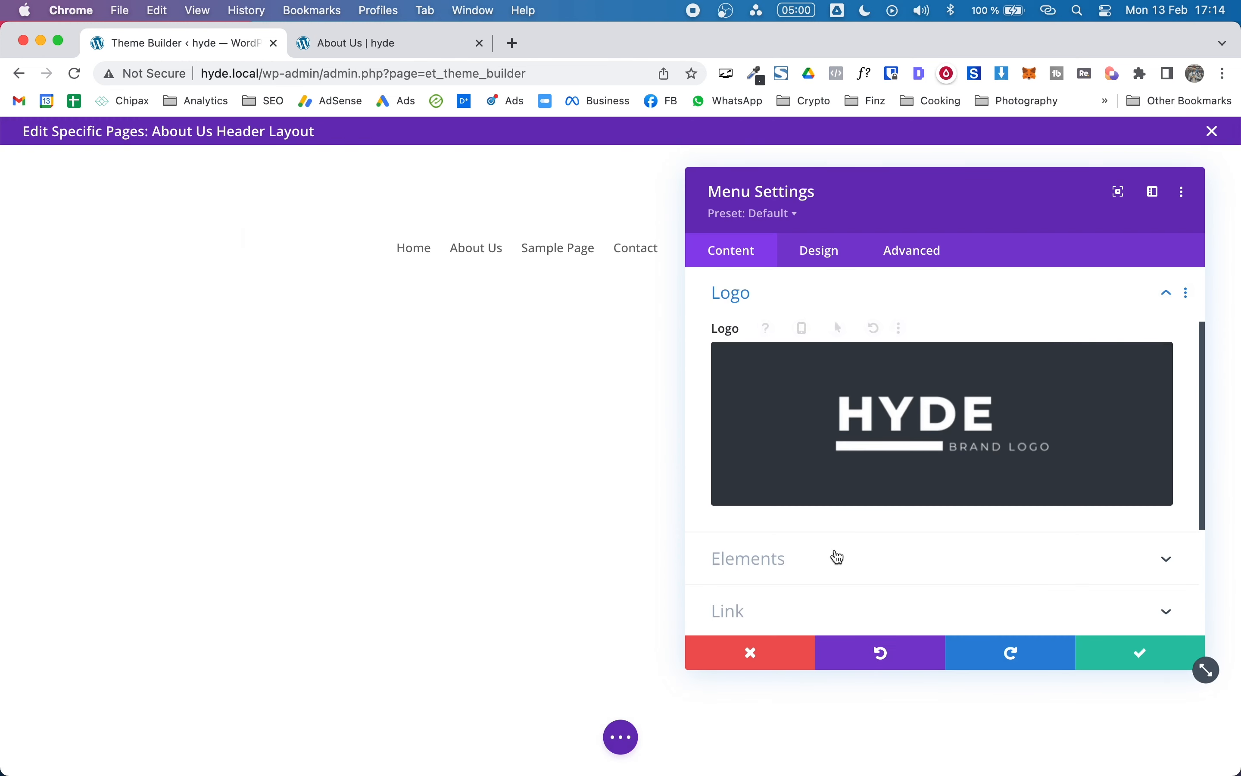
# Step: Give the Menu module the dark navy blue global colour as its background and save the module settings
pyautogui.scroll(-4, 900, 554)
pyautogui.click(802, 502)
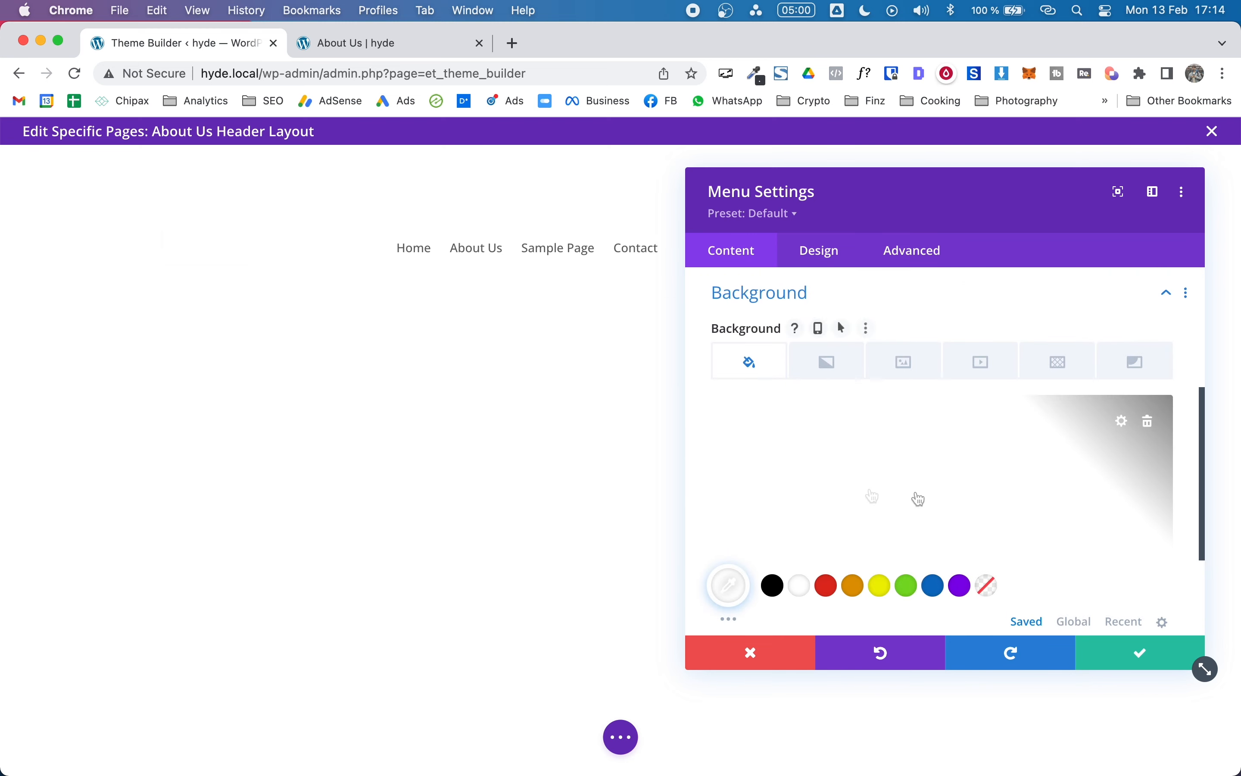
pyautogui.scroll(-2, 1035, 585)
pyautogui.click(1079, 523)
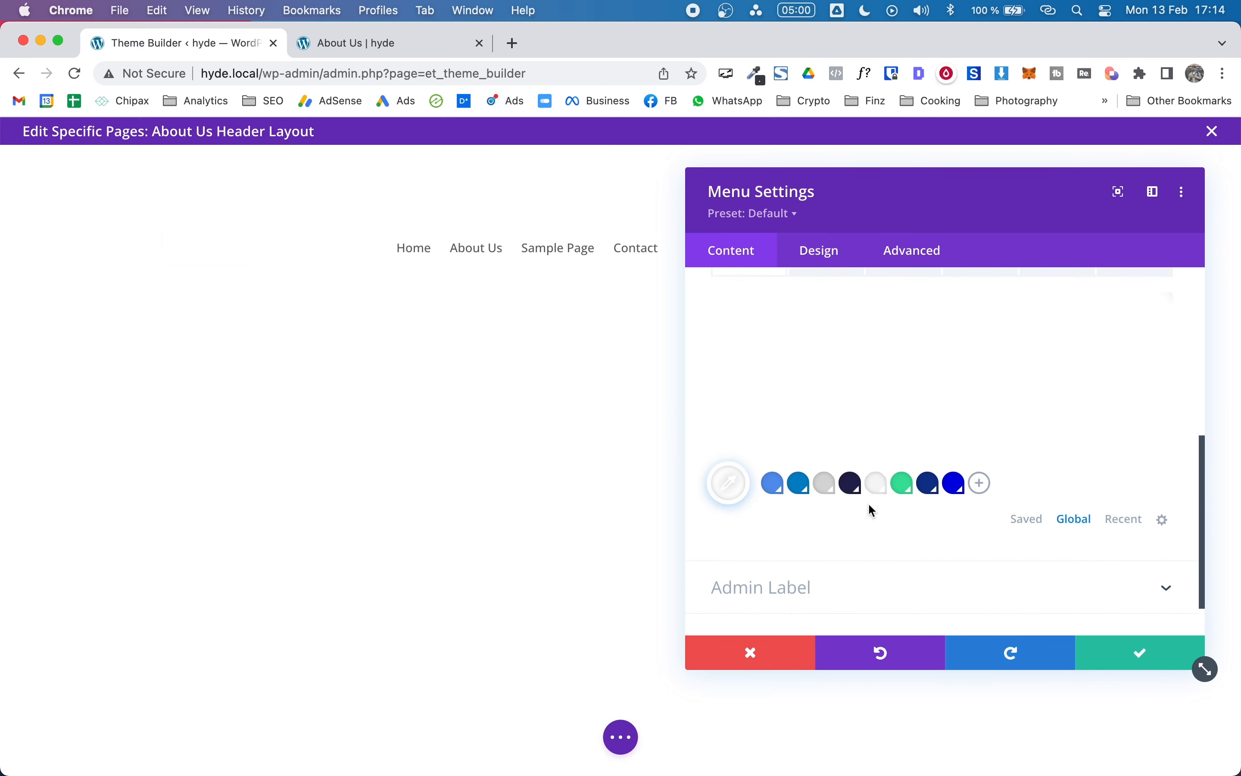
pyautogui.click(957, 487)
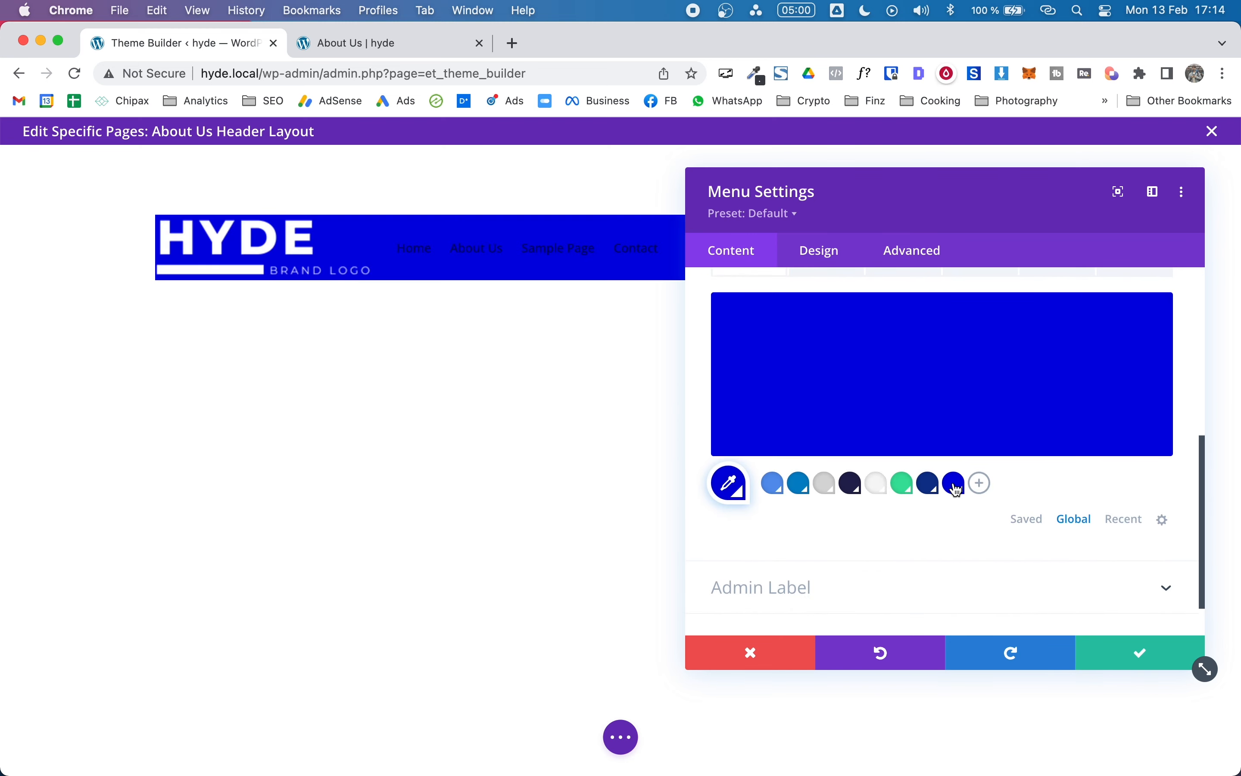
pyautogui.click(932, 485)
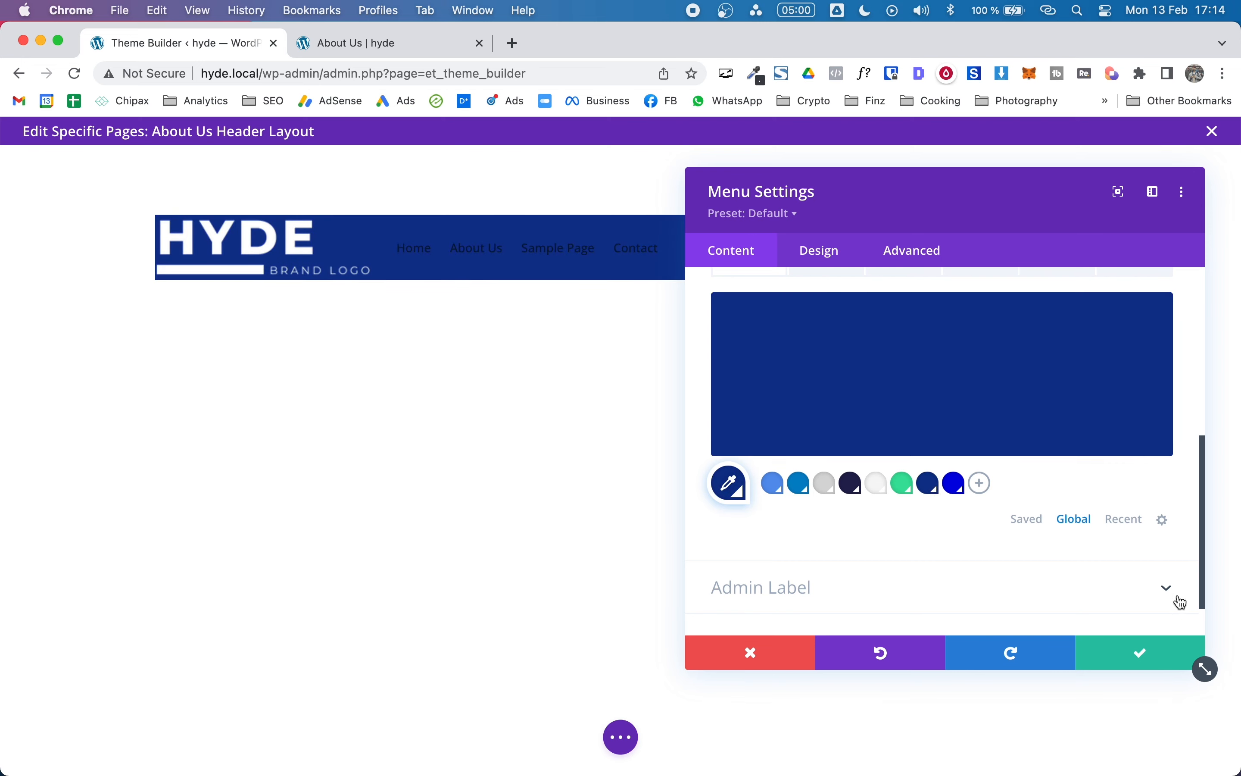
pyautogui.scroll(10, 969, 436)
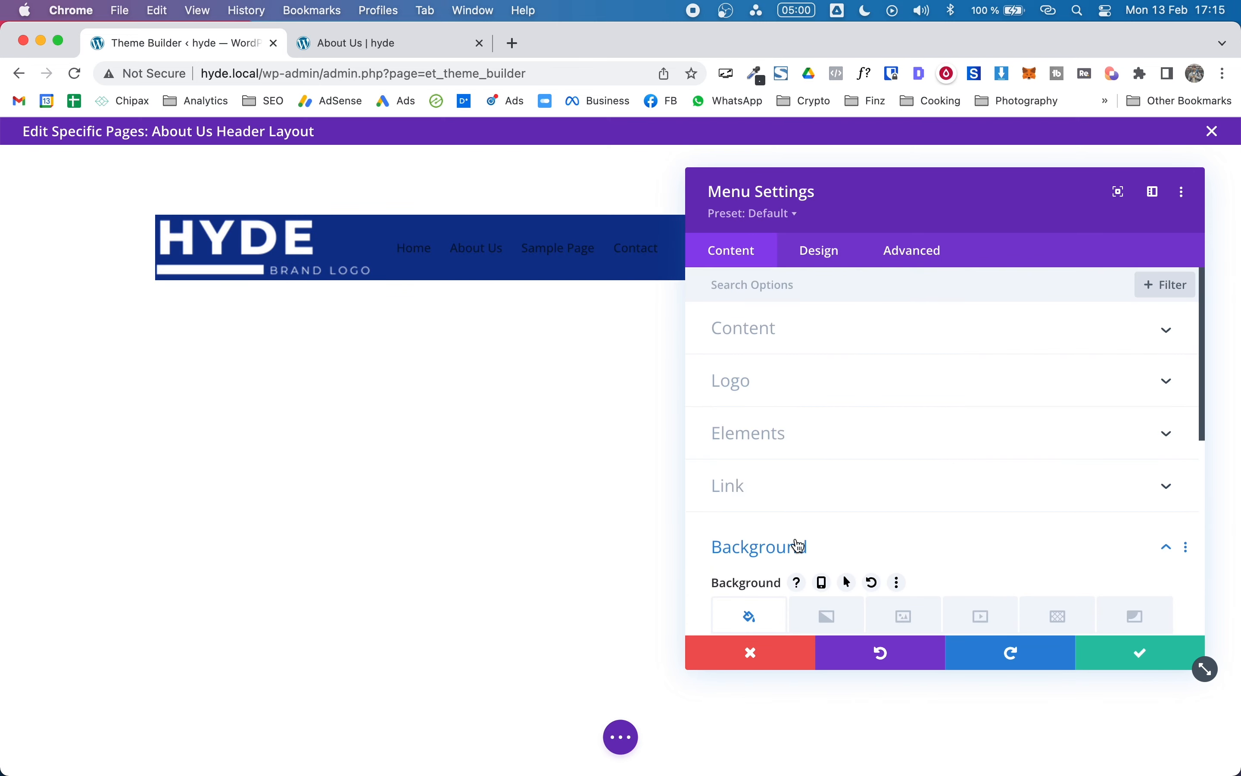
pyautogui.click(799, 545)
pyautogui.click(1151, 651)
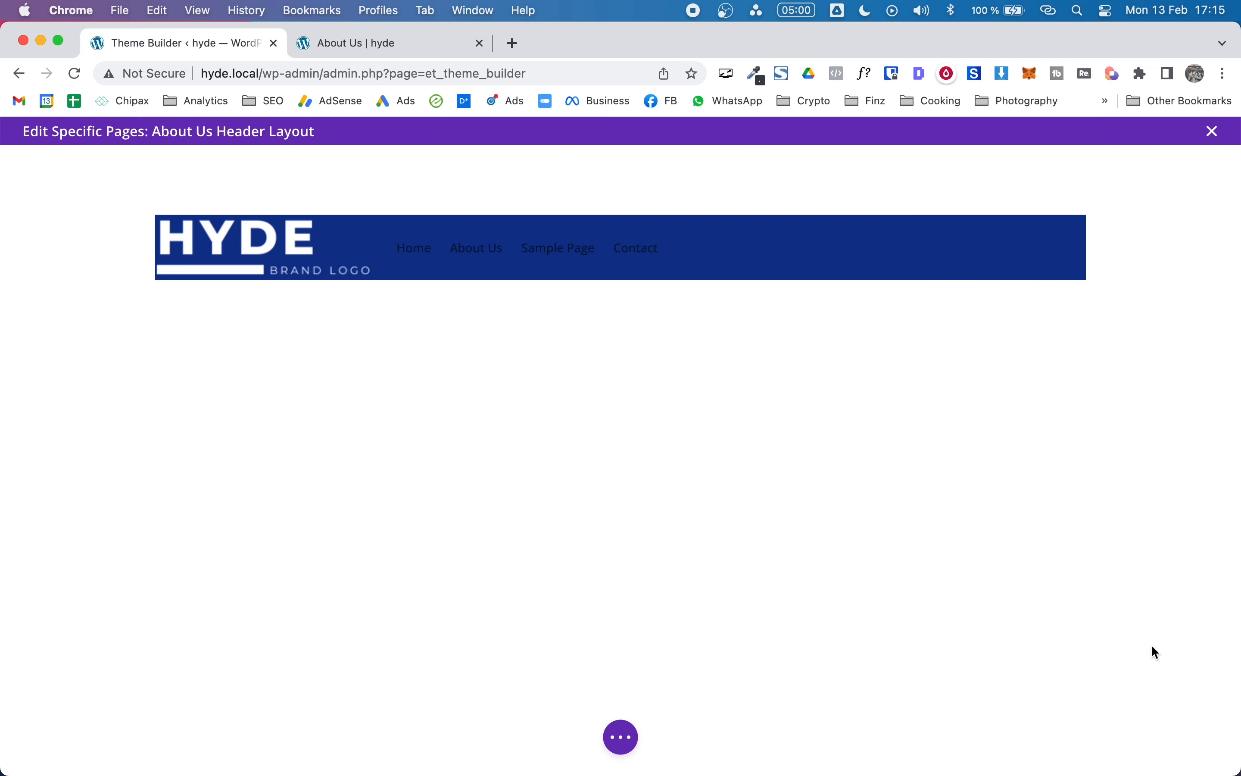
# Step: Apply the same dark navy blue global colour to the header section's background and save the section settings
pyautogui.click(34, 208)
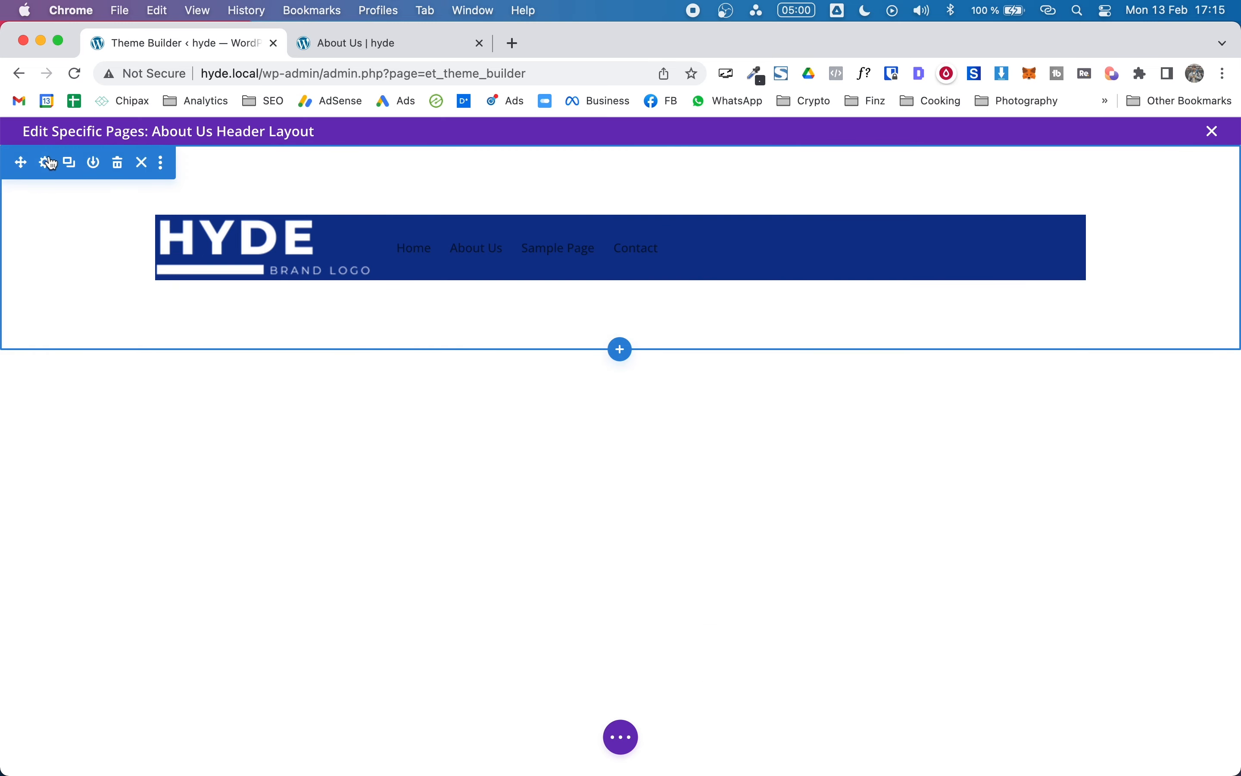
pyautogui.click(41, 165)
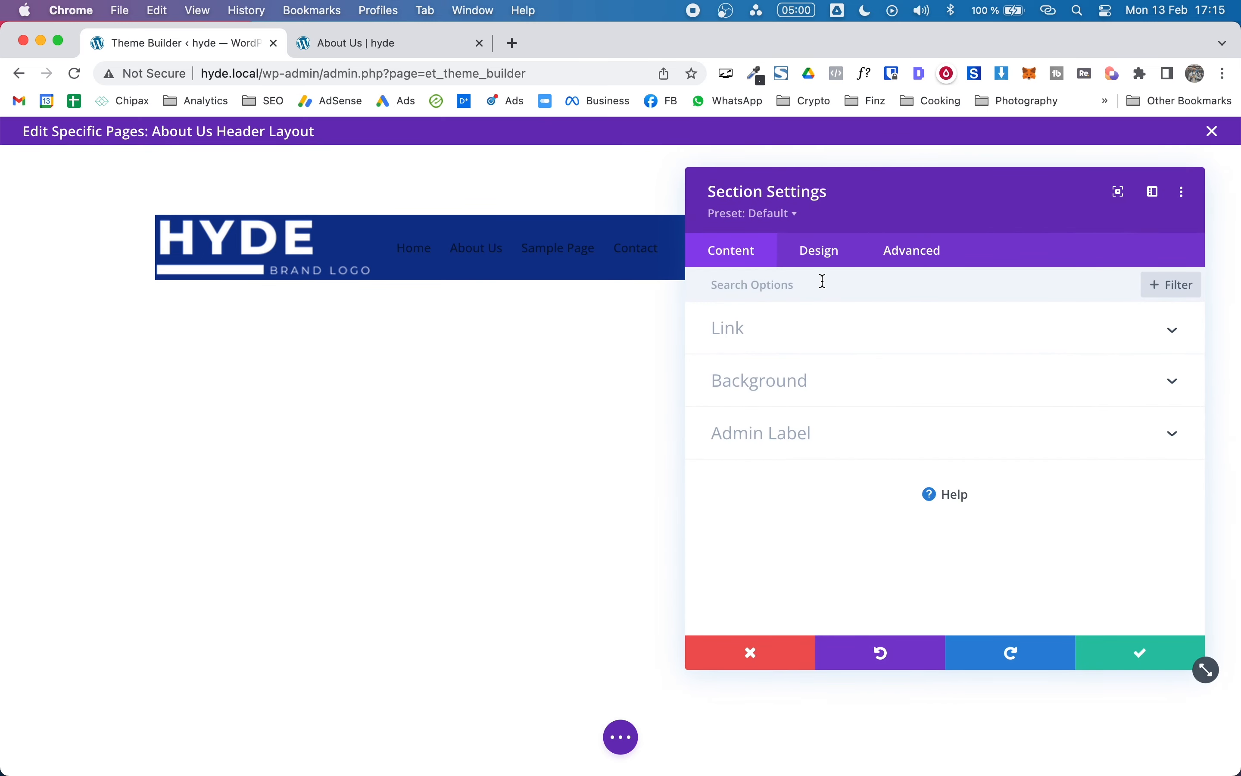
pyautogui.click(772, 404)
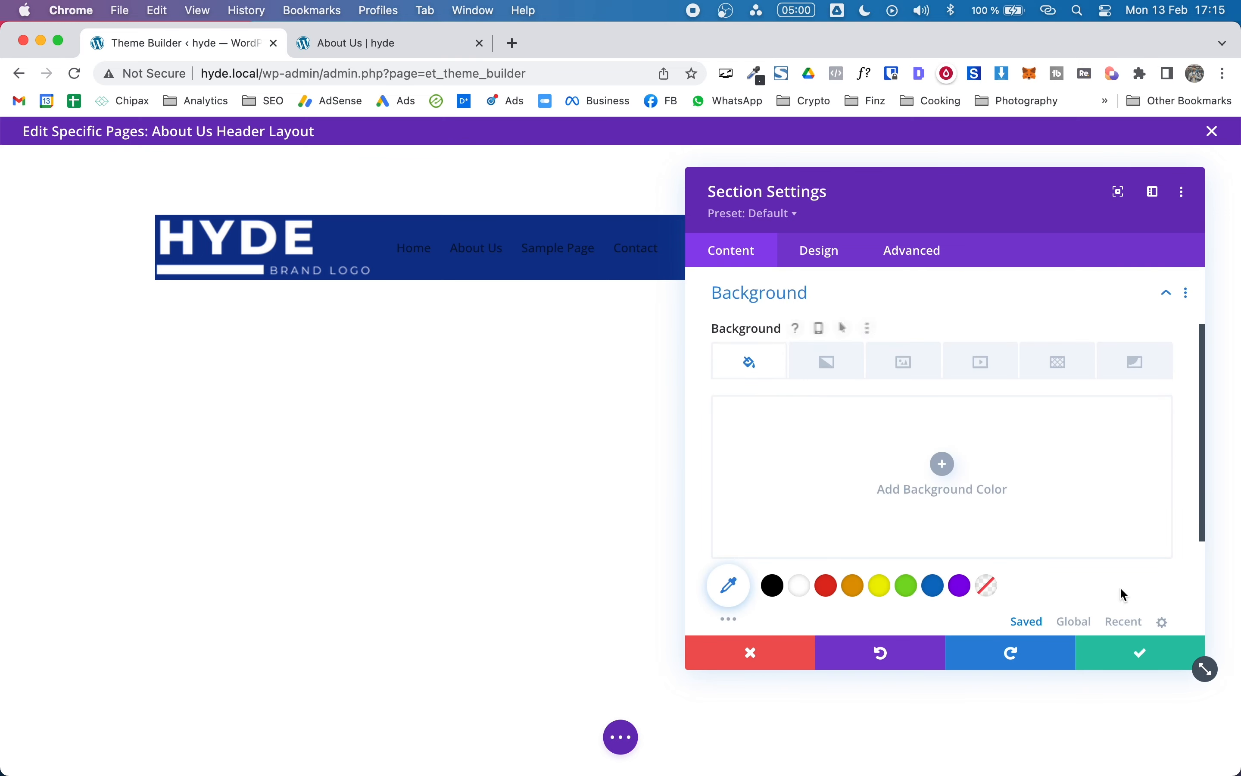
pyautogui.click(1084, 623)
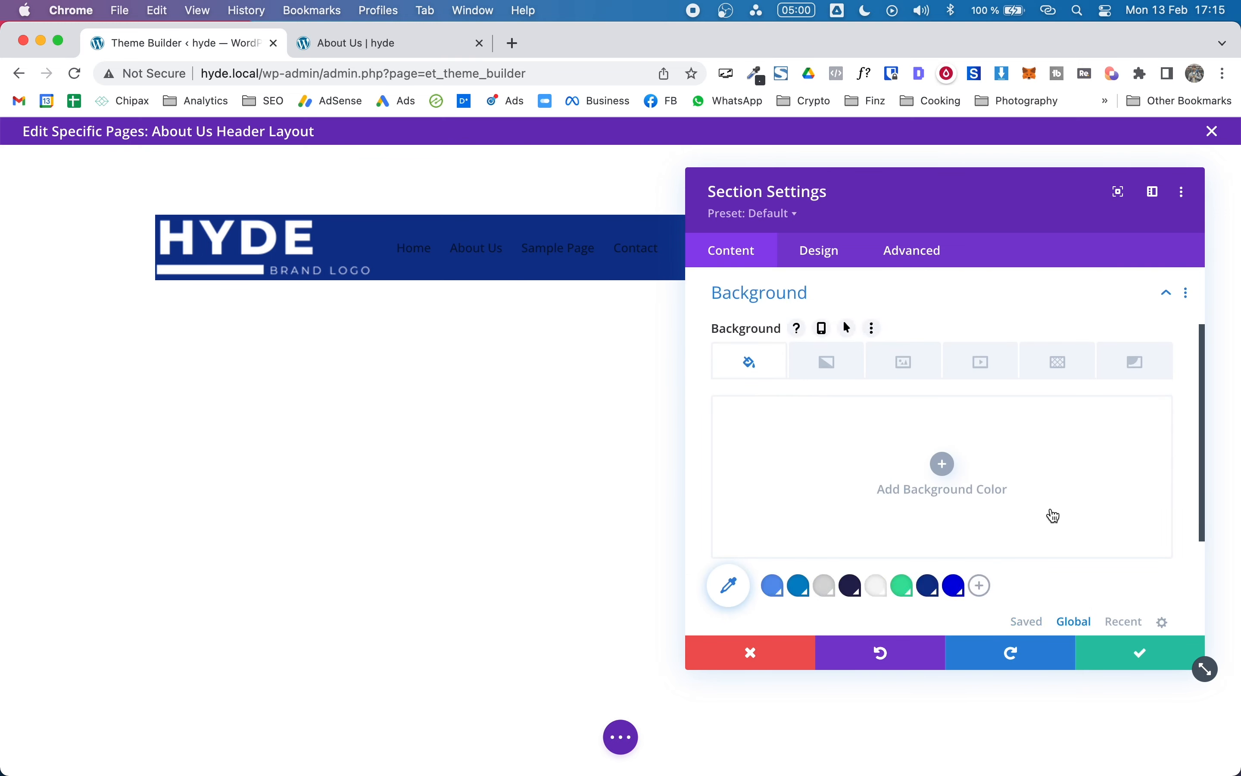
pyautogui.scroll(-3, 1055, 515)
pyautogui.click(929, 495)
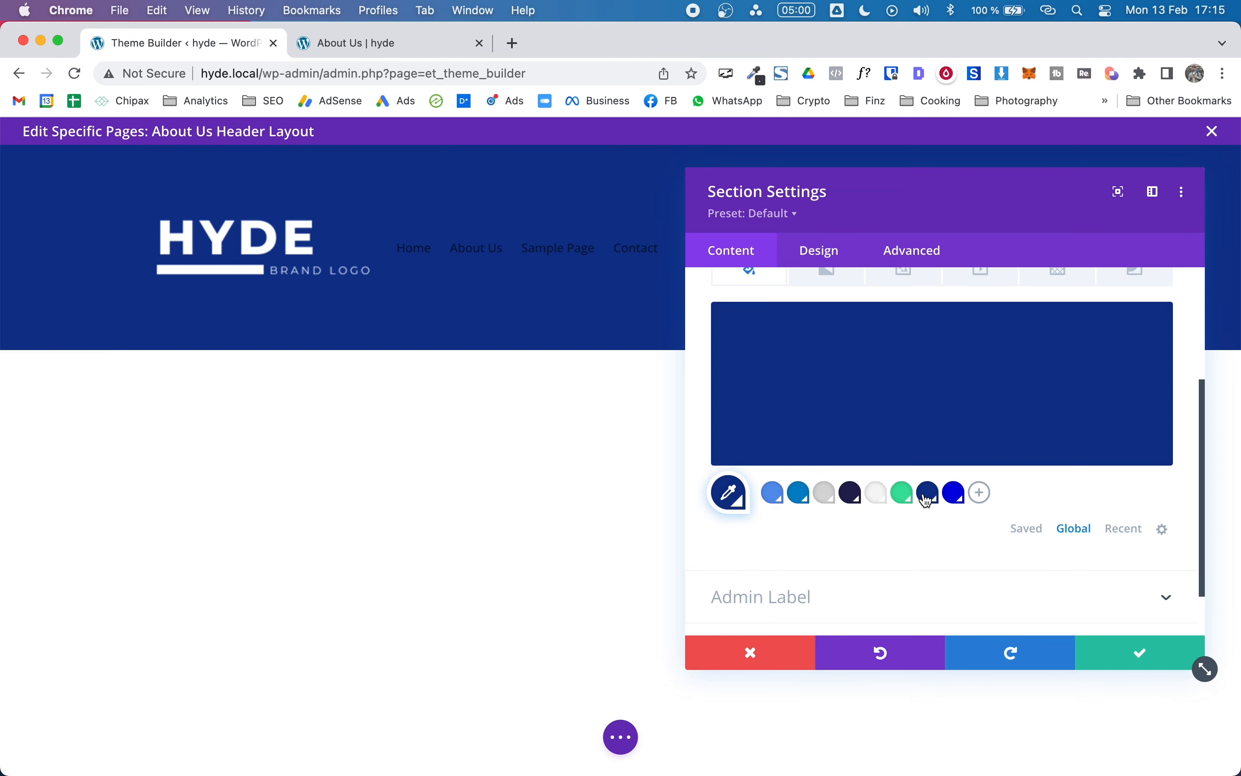
pyautogui.click(1152, 654)
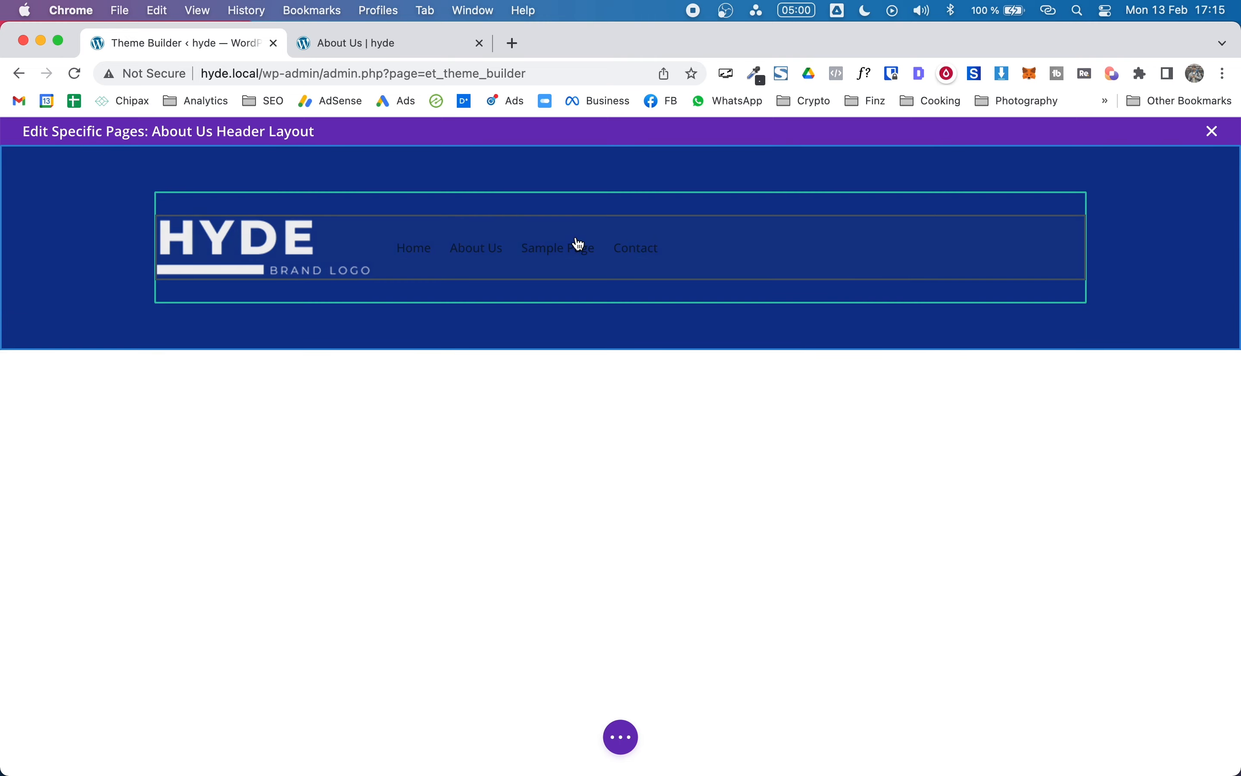
# Step: Set the Menu module's text colour to white (#ffffff) and its text size to 16px
pyautogui.click(579, 224)
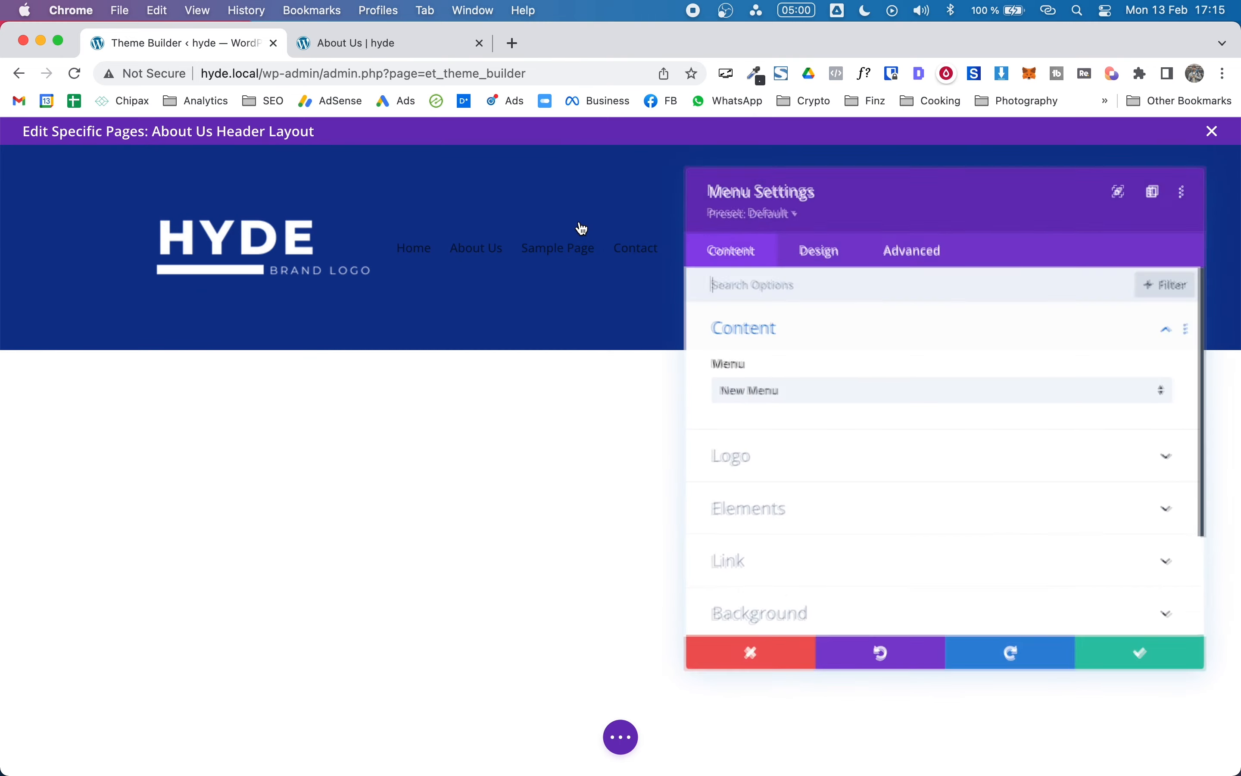
pyautogui.click(817, 248)
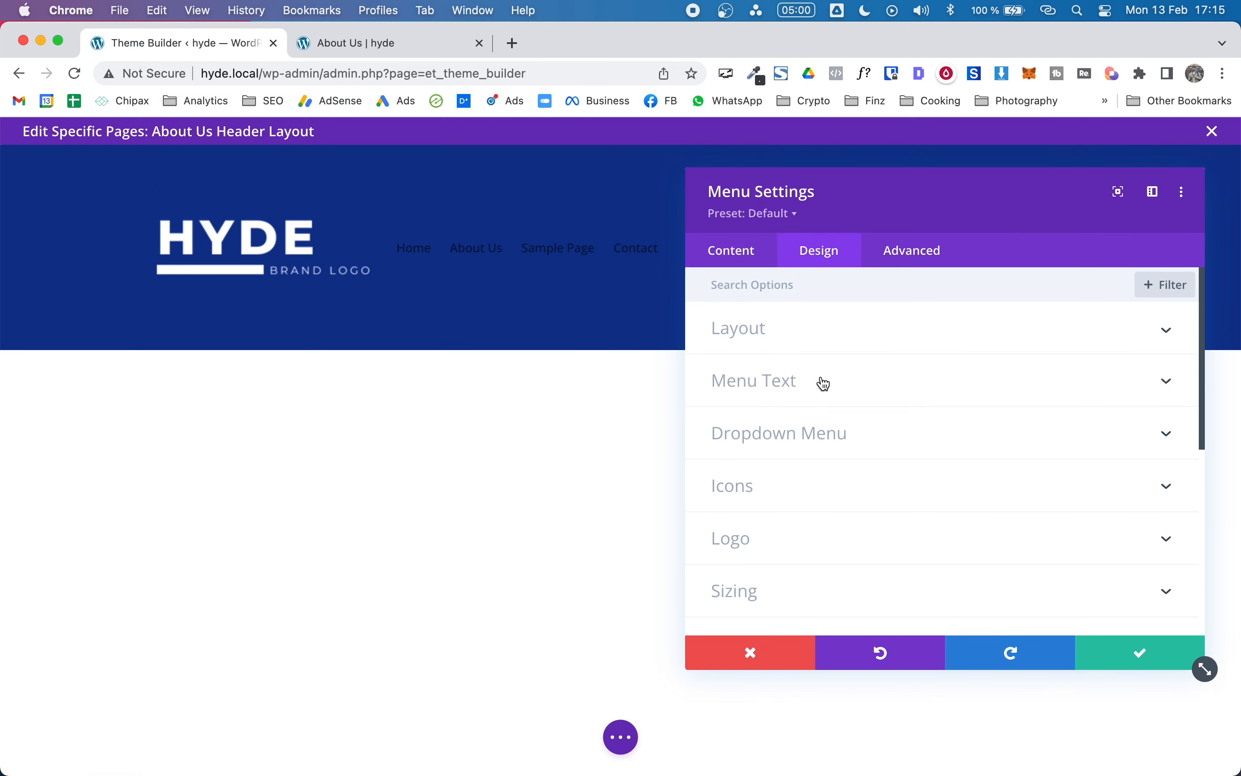
pyautogui.click(824, 384)
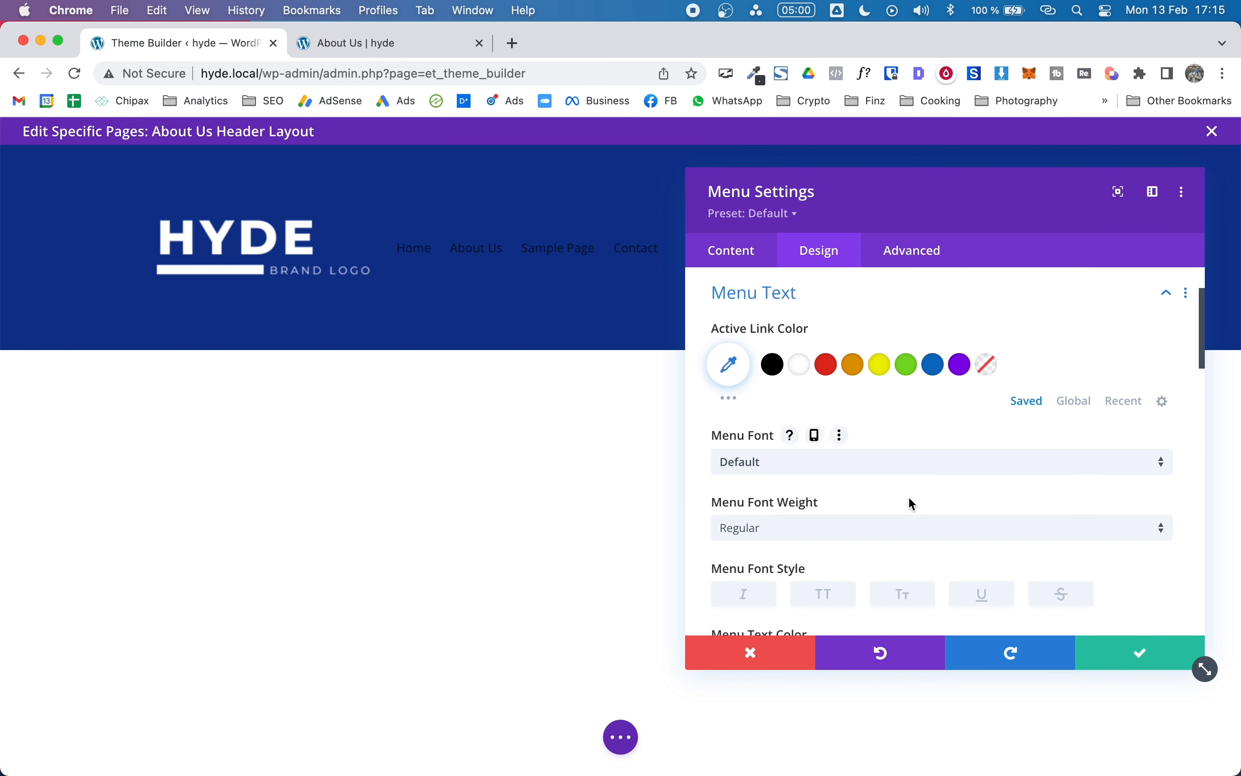
pyautogui.scroll(-5, 908, 498)
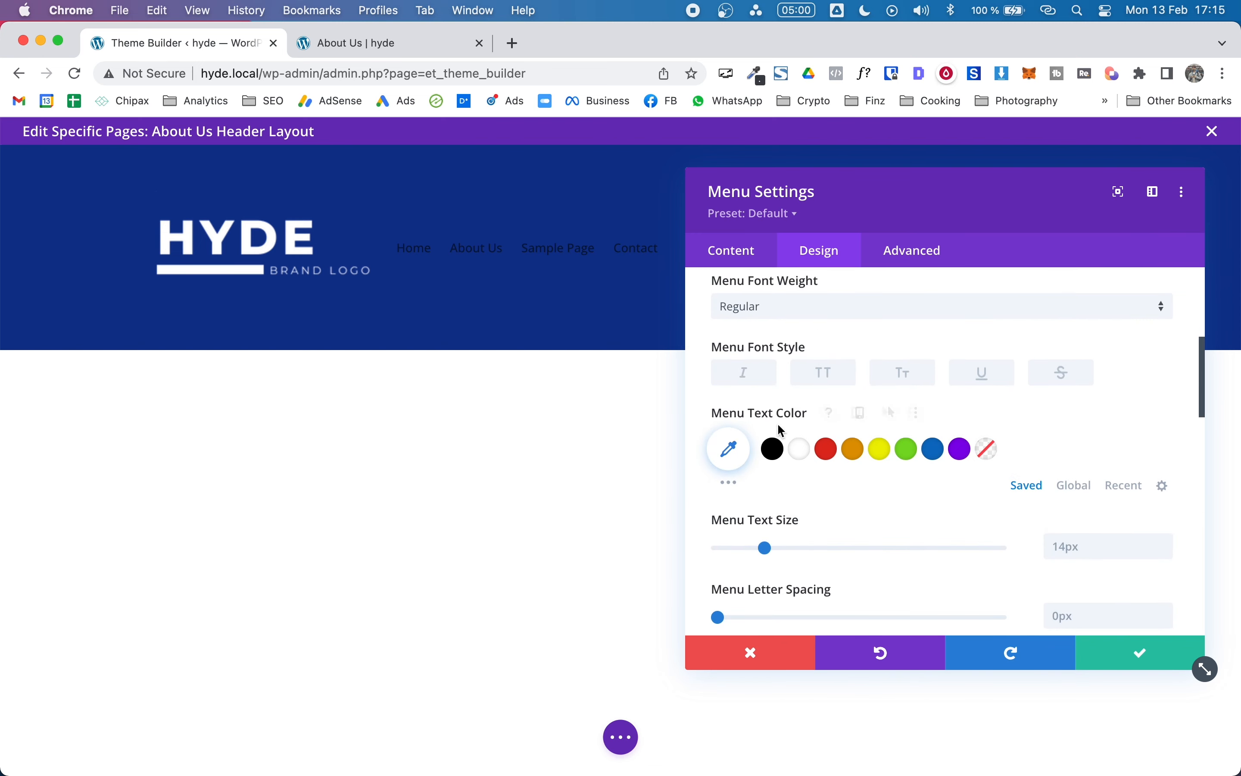
pyautogui.click(801, 450)
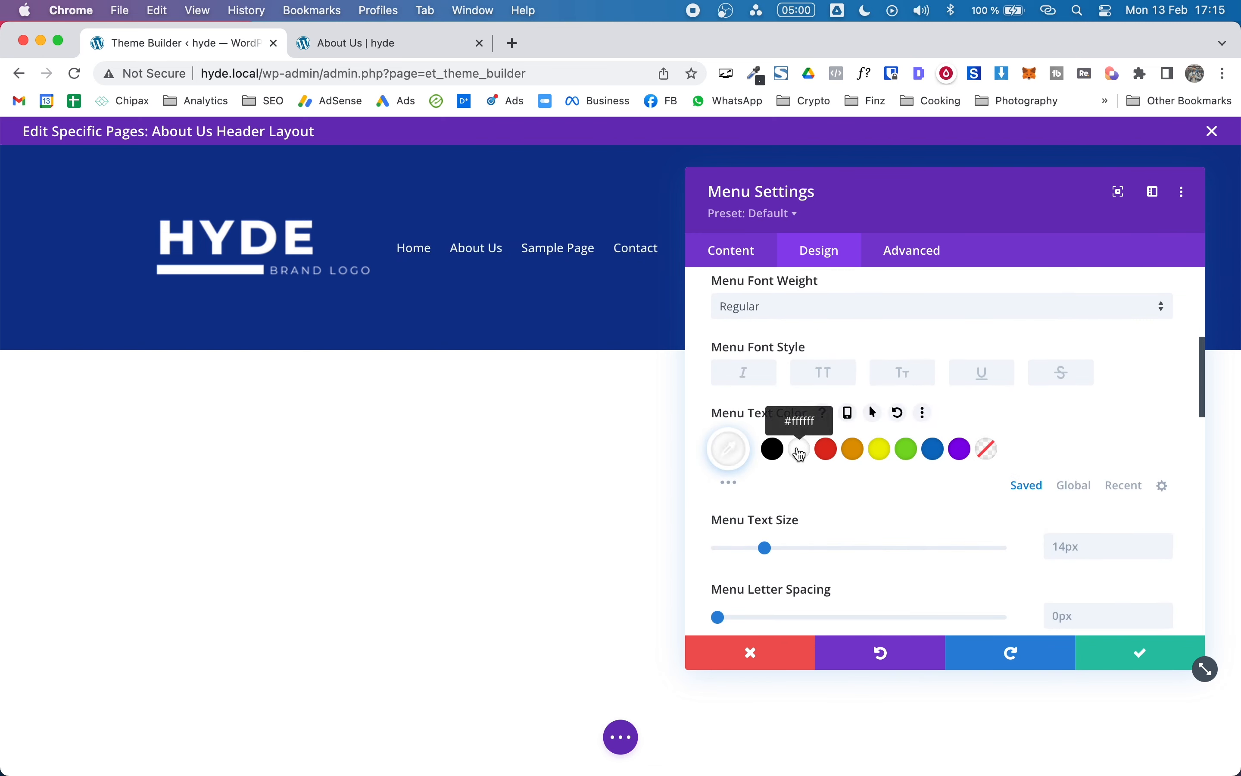
pyautogui.click(1164, 543)
pyautogui.click(1164, 543)
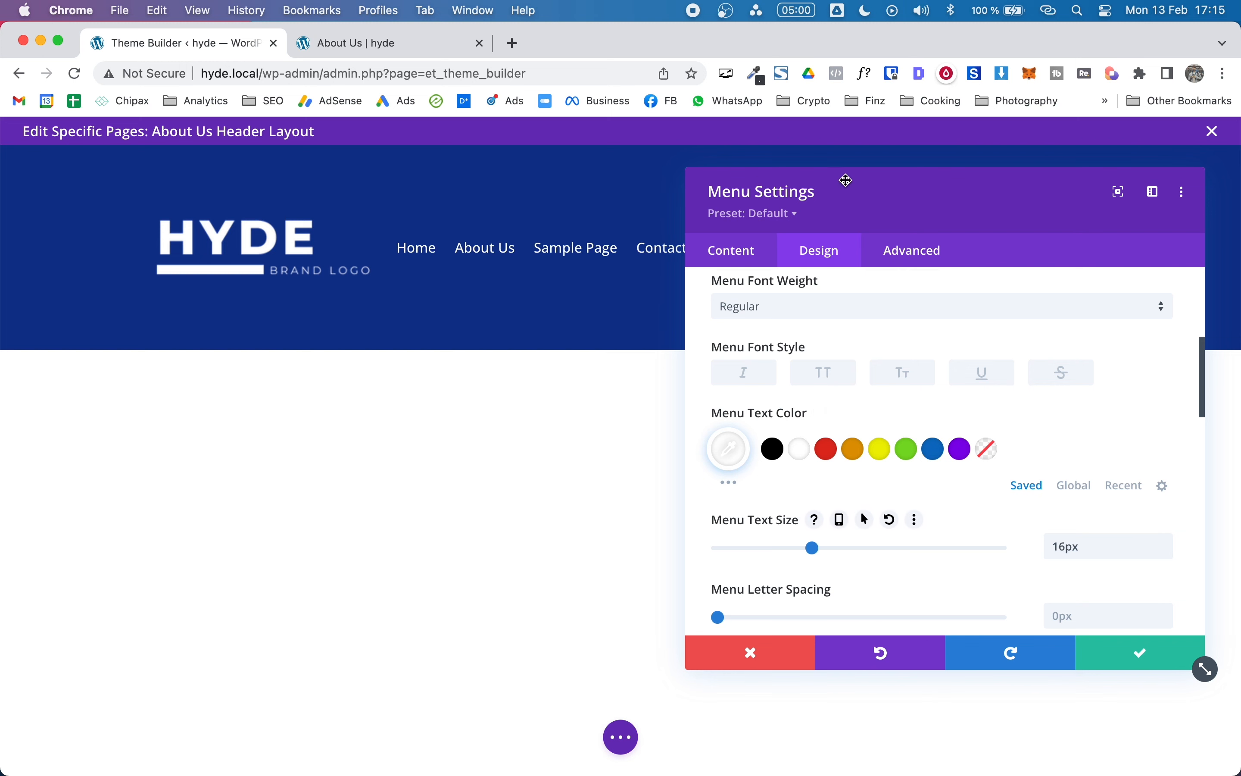
pyautogui.scroll(5, 939, 562)
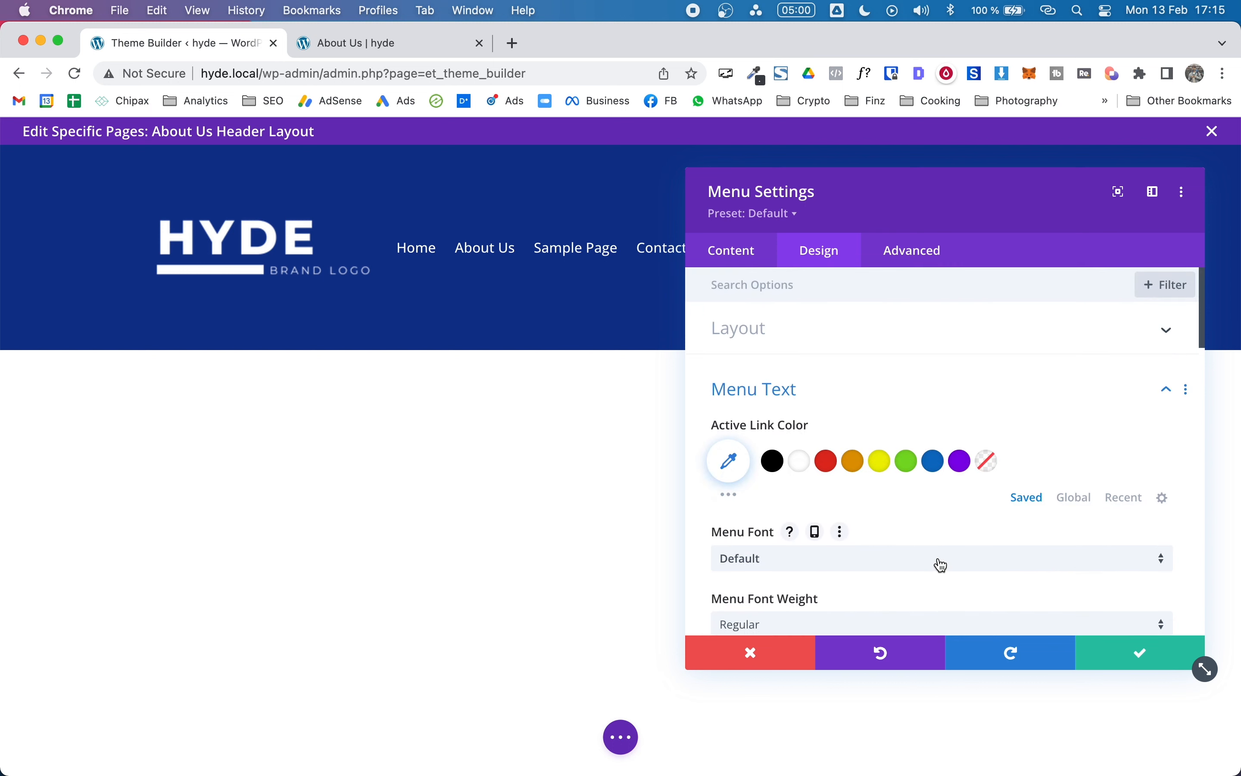
pyautogui.scroll(3, 938, 556)
pyautogui.click(771, 388)
# Step: Set the Menu module's layout style to Centered
pyautogui.moveTo(803, 188); pyautogui.dragTo(557, 286)
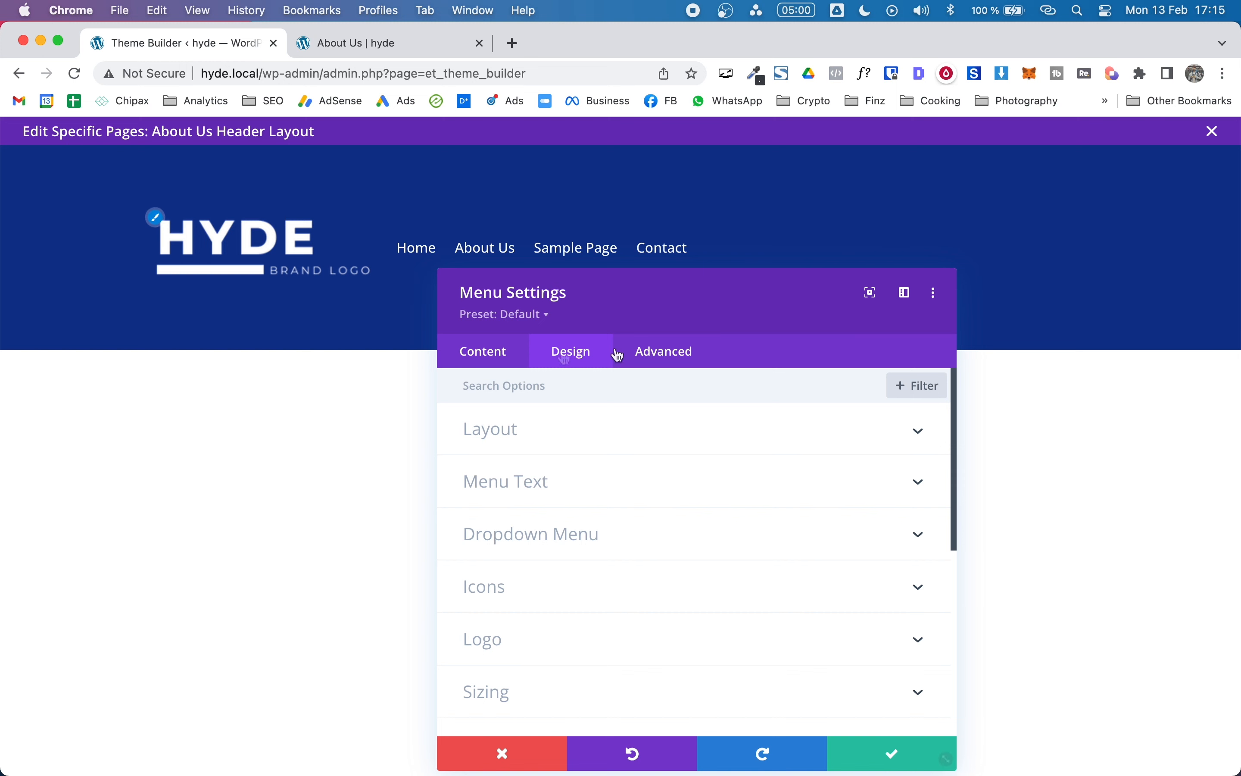
pyautogui.click(617, 434)
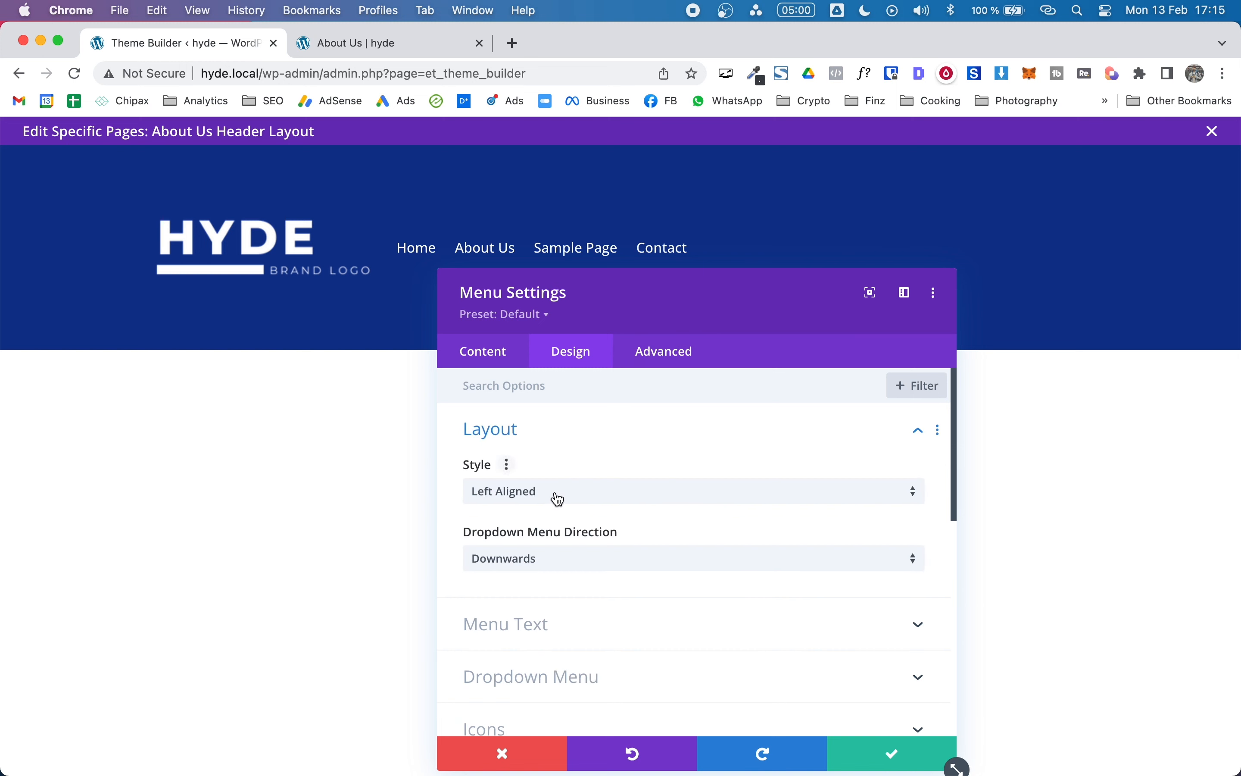
pyautogui.click(582, 496)
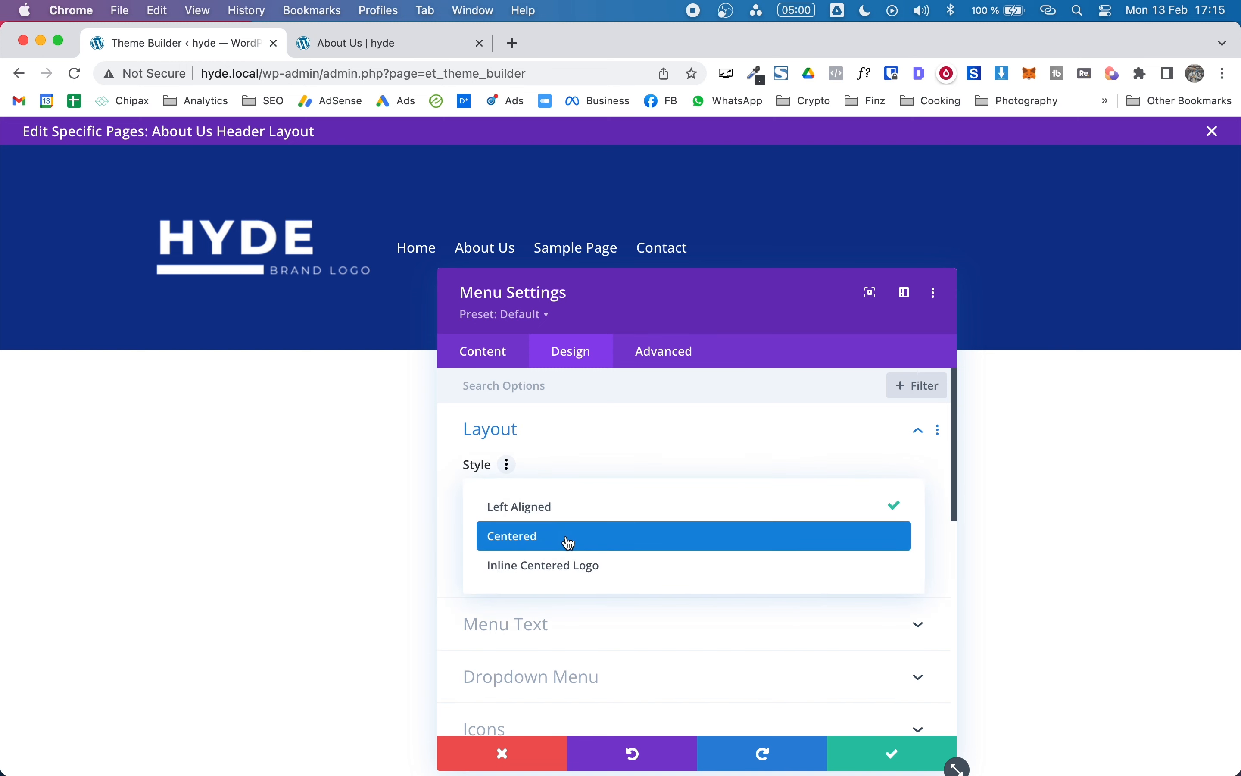
pyautogui.click(570, 543)
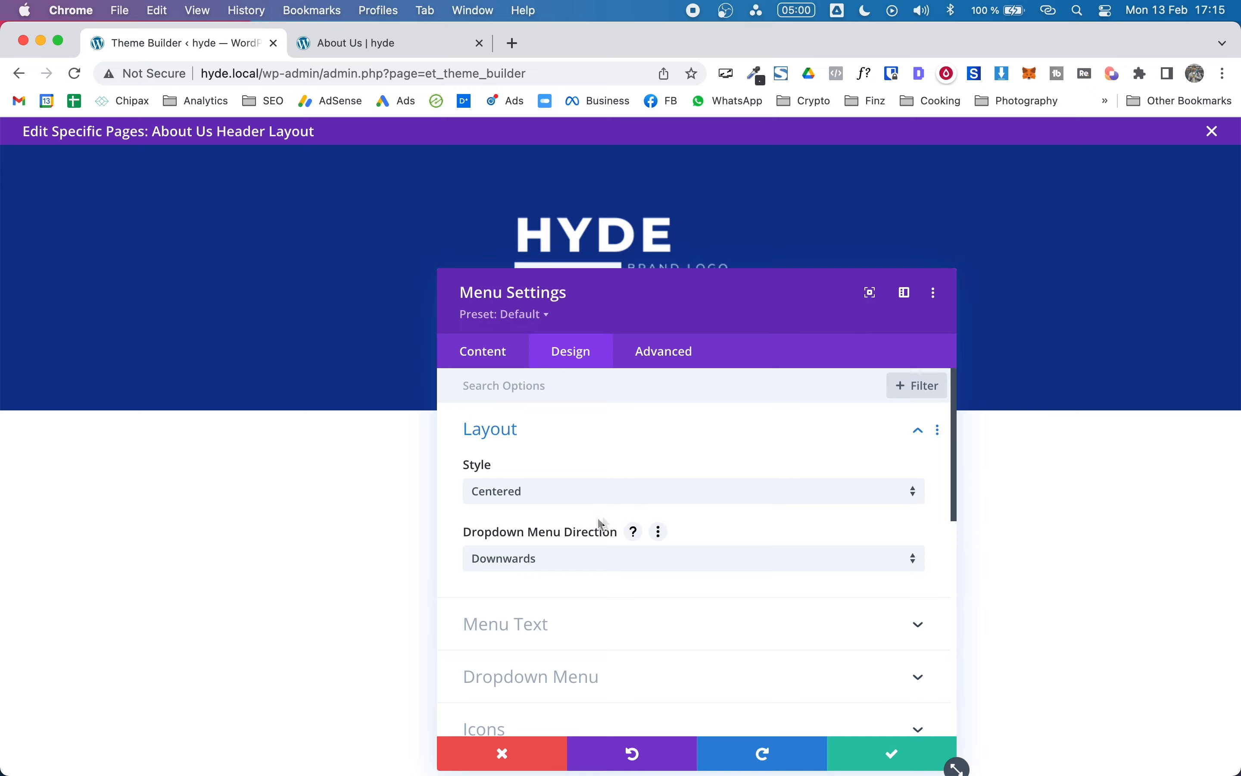
# Step: Try the Inline Centered Logo layout style for the menu and switch back to Centered
pyautogui.click(587, 498)
pyautogui.click(551, 570)
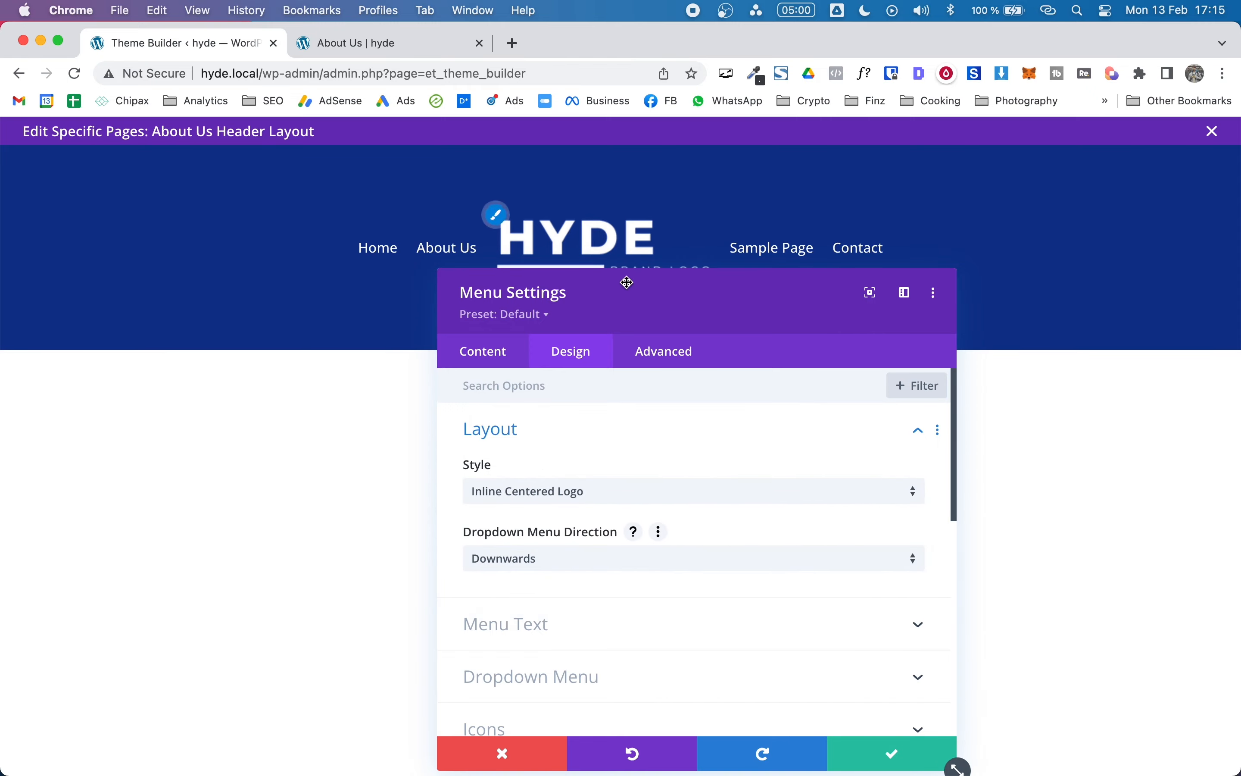
pyautogui.moveTo(628, 282); pyautogui.dragTo(636, 218)
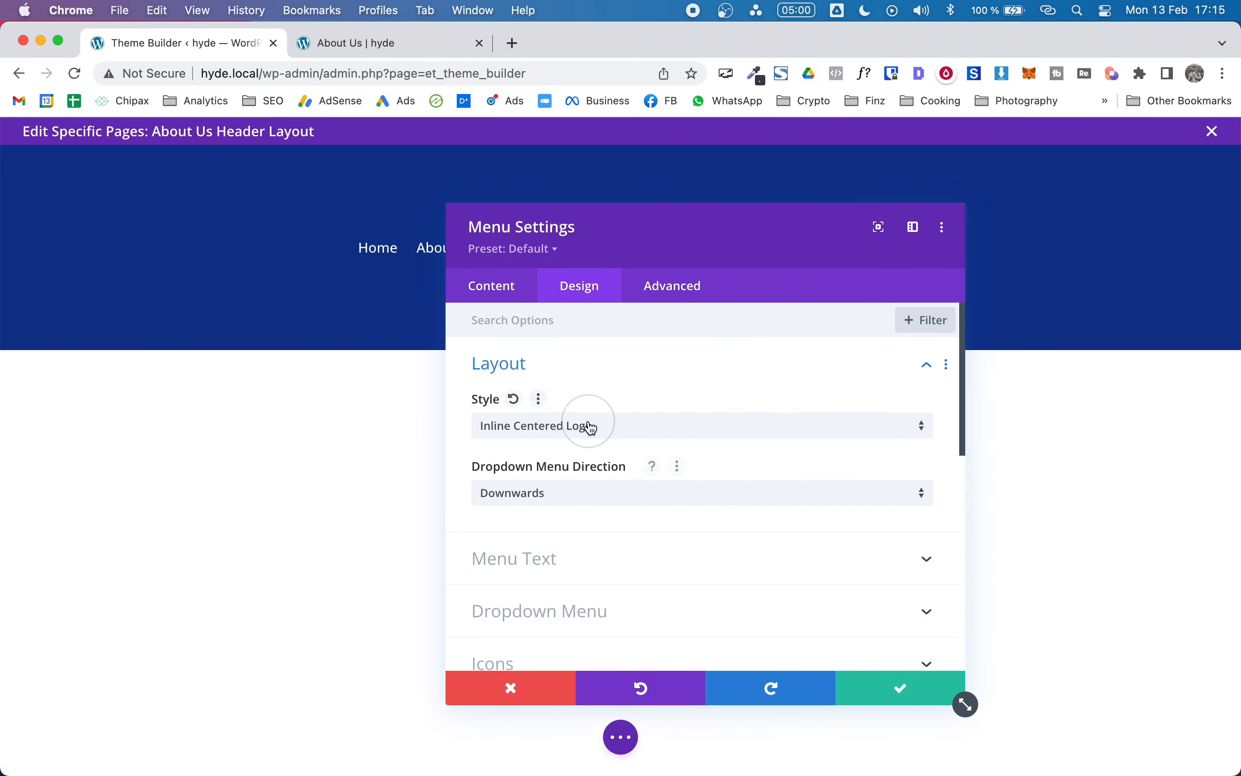
pyautogui.click(592, 428)
pyautogui.click(582, 475)
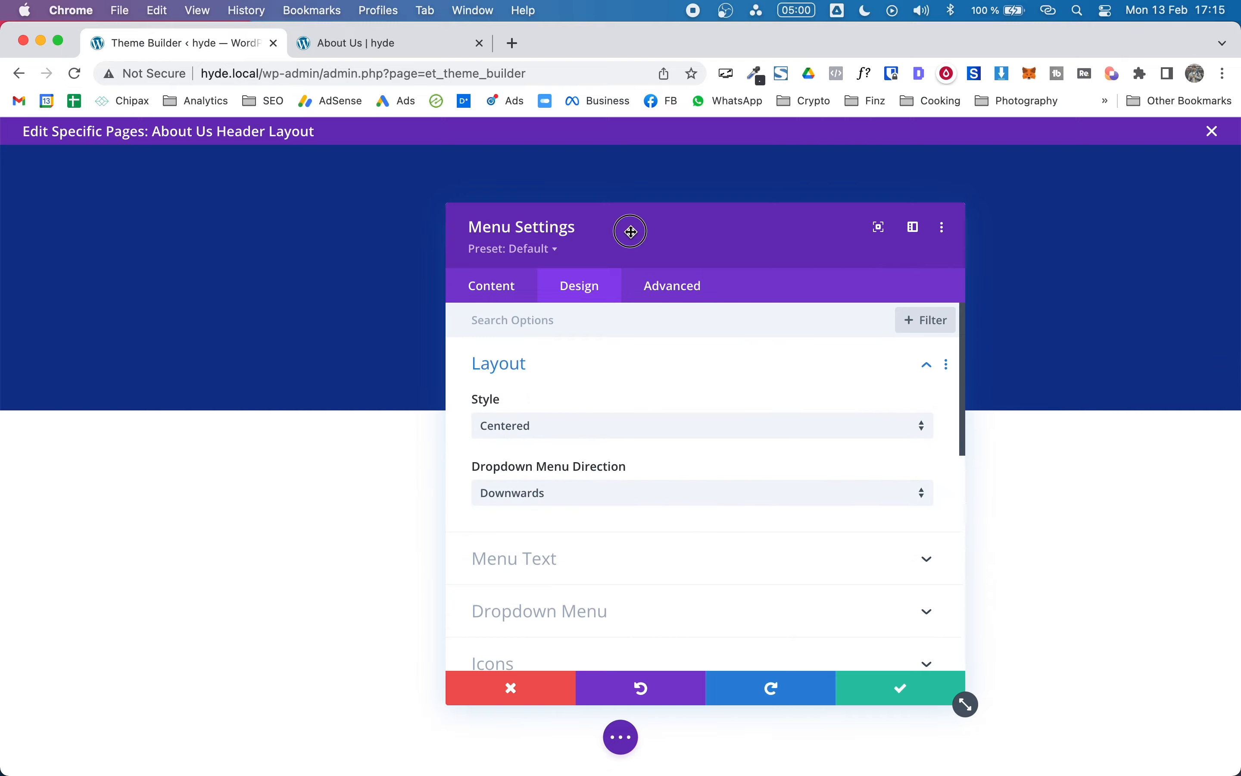
pyautogui.moveTo(632, 232); pyautogui.dragTo(850, 173)
pyautogui.click(732, 307)
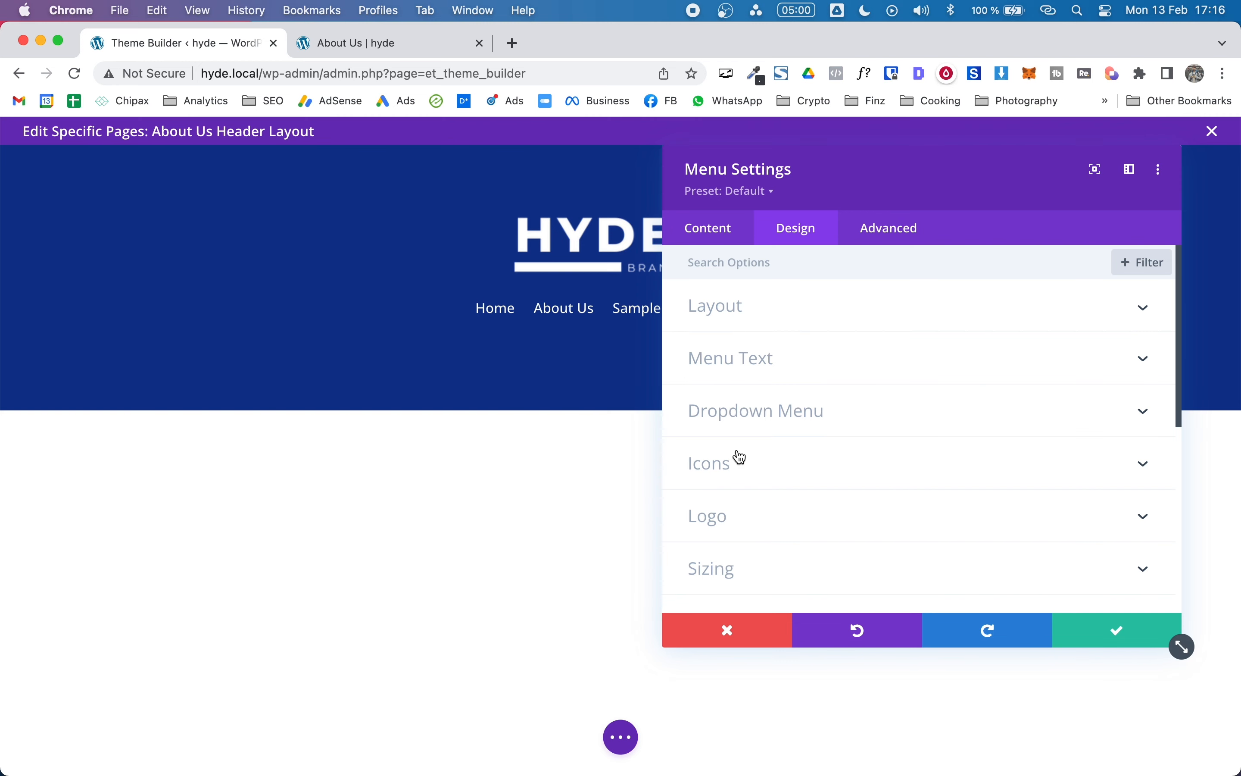
# Step: Limit the menu logo's maximum width to 160px in the module's sizing options
pyautogui.scroll(-4, 1049, 394)
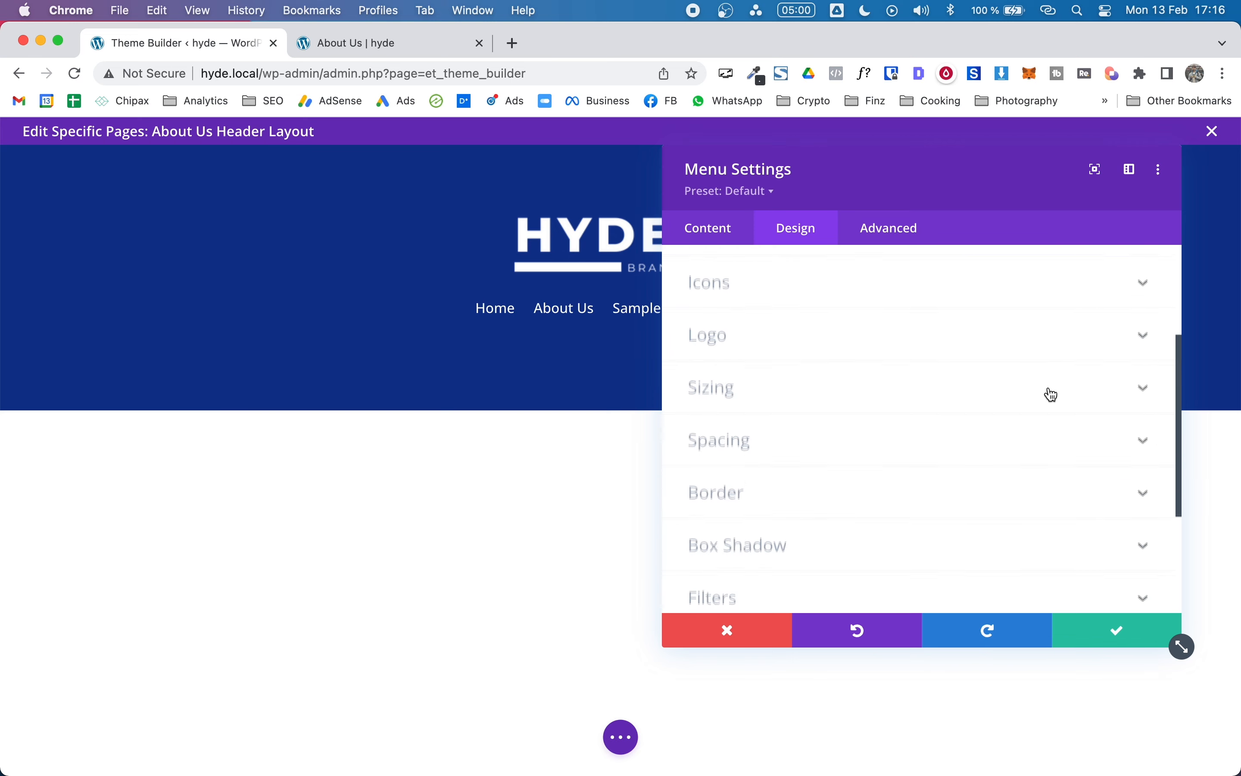
pyautogui.click(826, 382)
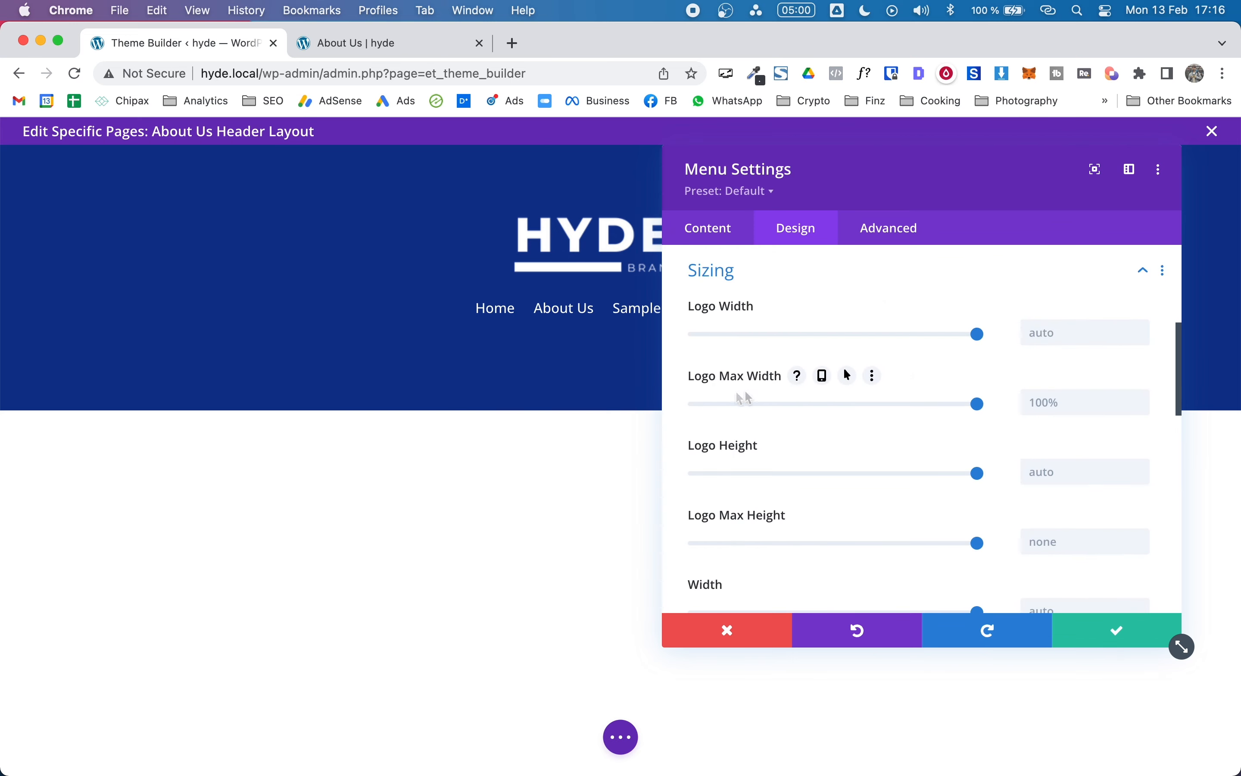
pyautogui.click(1057, 399)
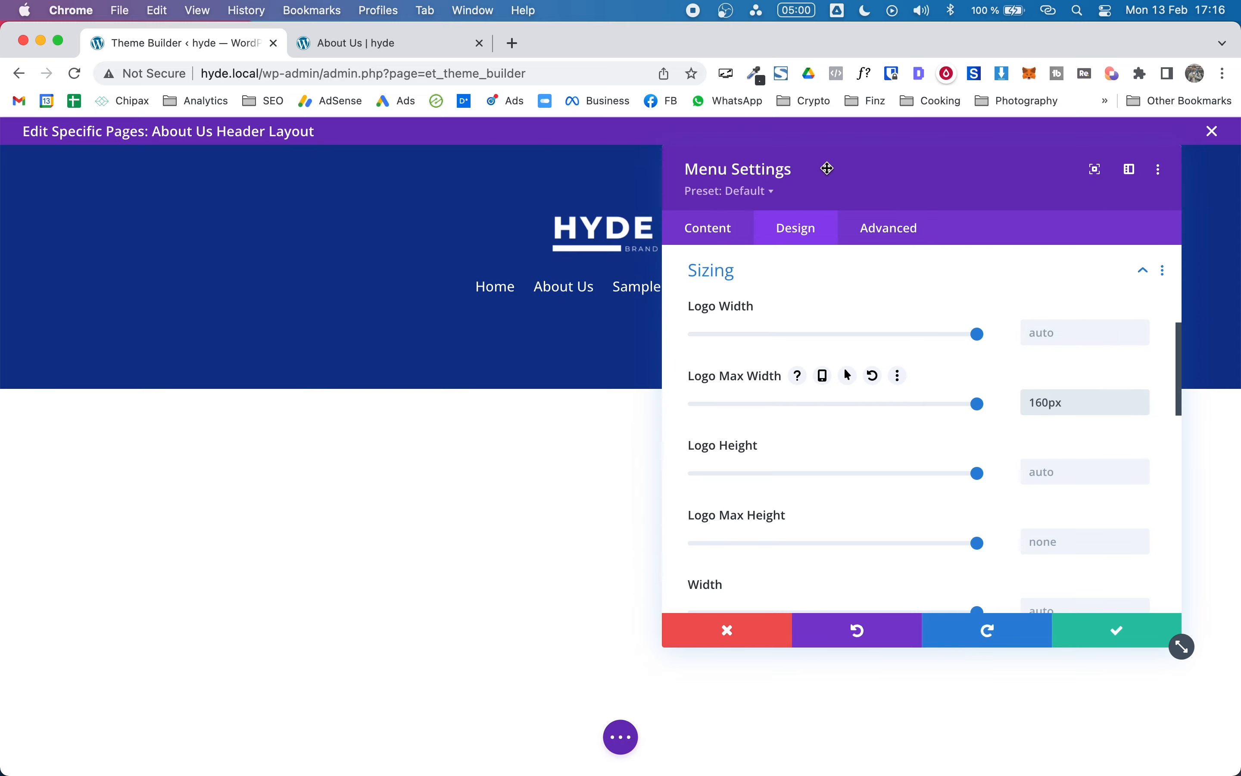
pyautogui.moveTo(829, 168)
pyautogui.mouseDown()
pyautogui.moveTo(1045, 211)
pyautogui.moveTo(816, 150)
pyautogui.mouseUp()
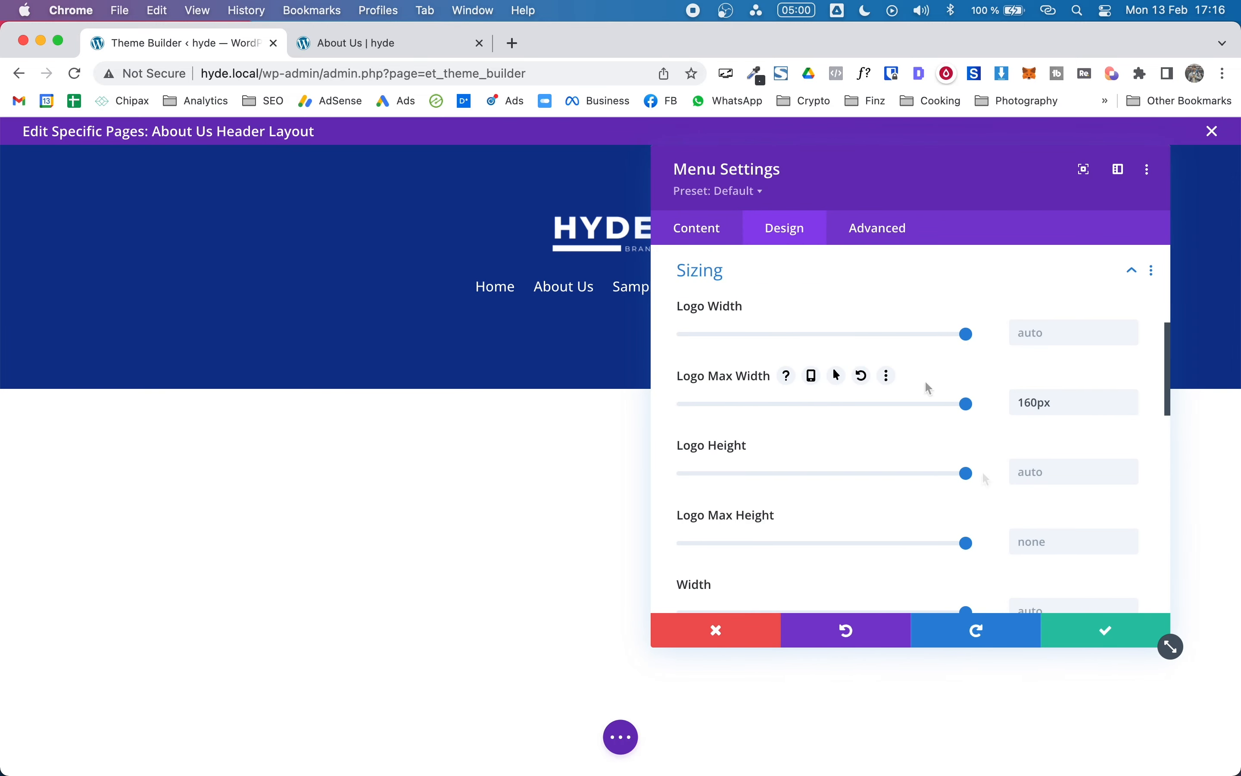
pyautogui.scroll(3, 816, 336)
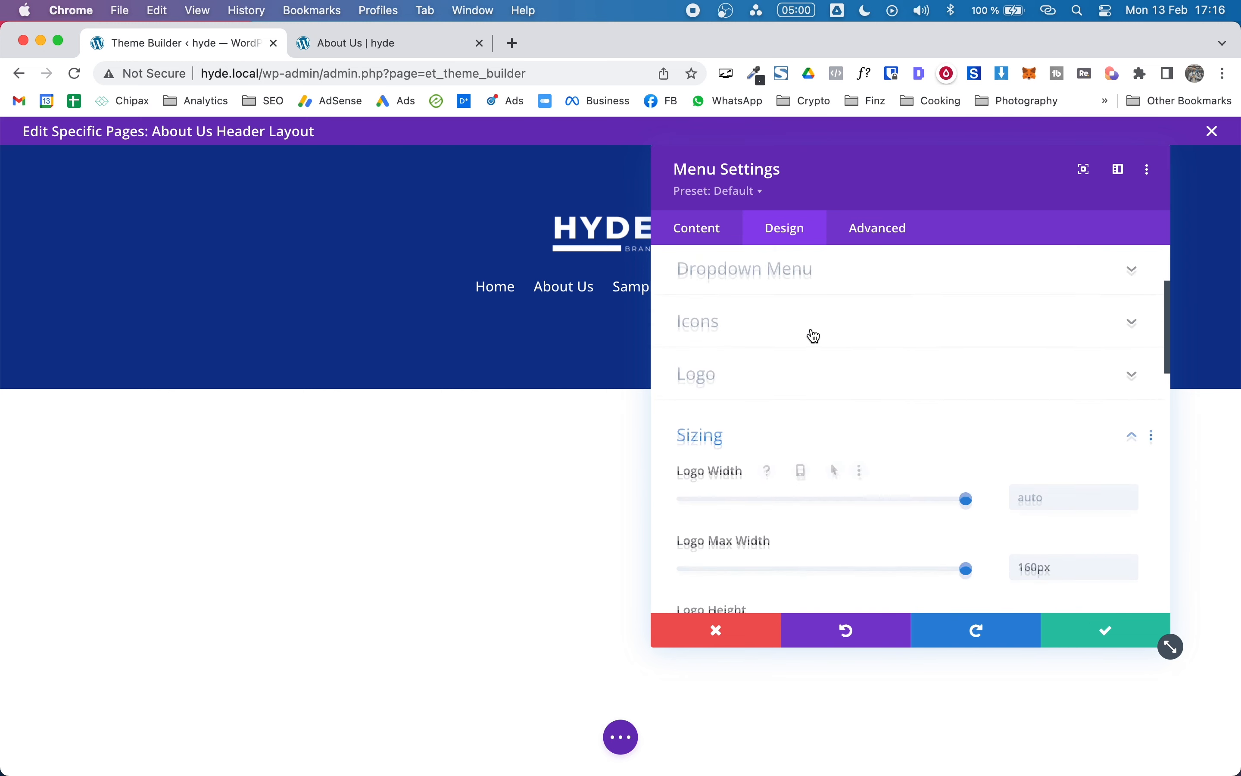
# Step: Set the Menu module's font style to uppercase and its font weight to Bold
pyautogui.click(710, 443)
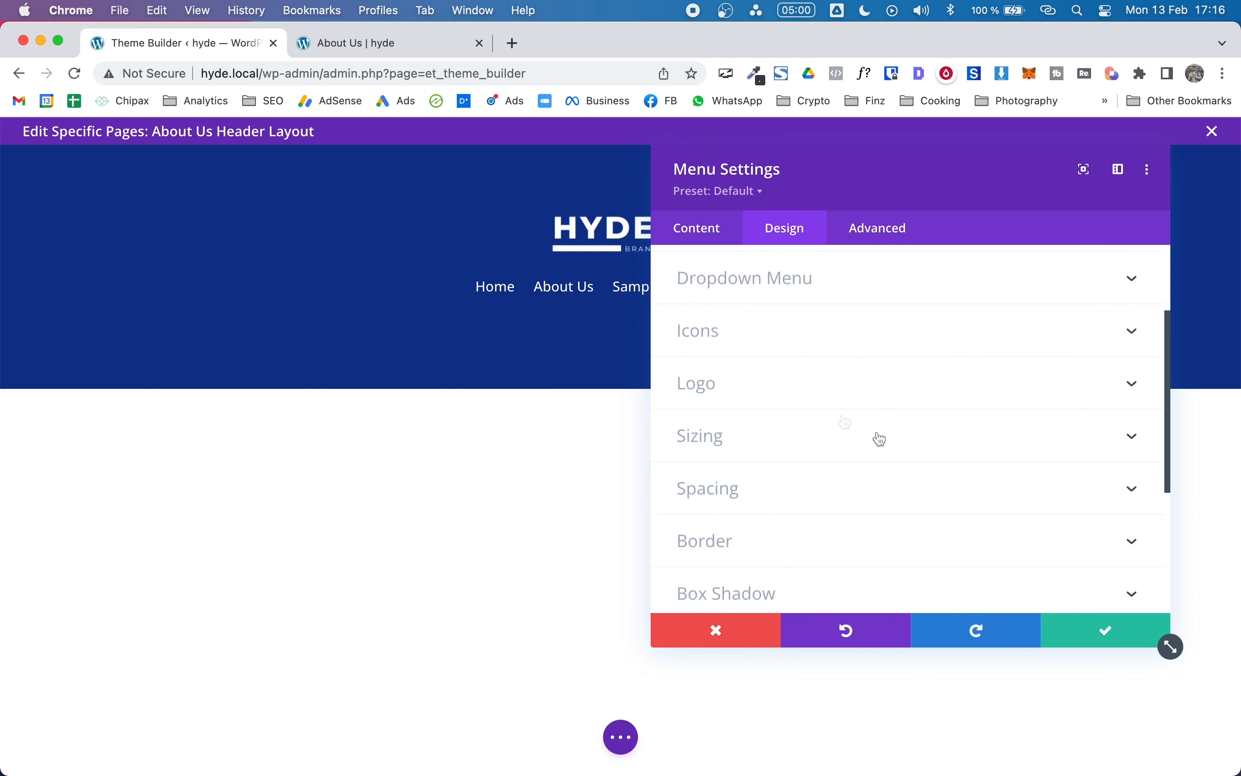
pyautogui.scroll(3, 821, 401)
pyautogui.click(800, 362)
pyautogui.scroll(-4, 910, 508)
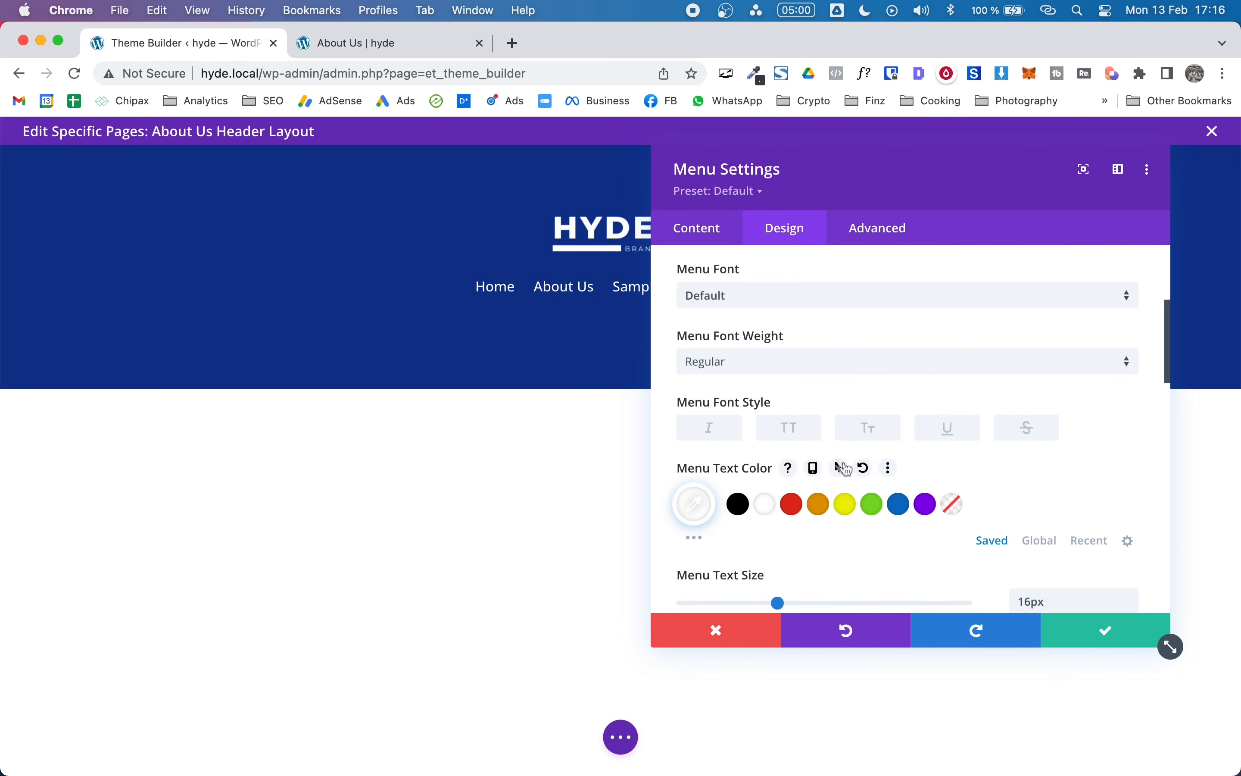
pyautogui.click(788, 428)
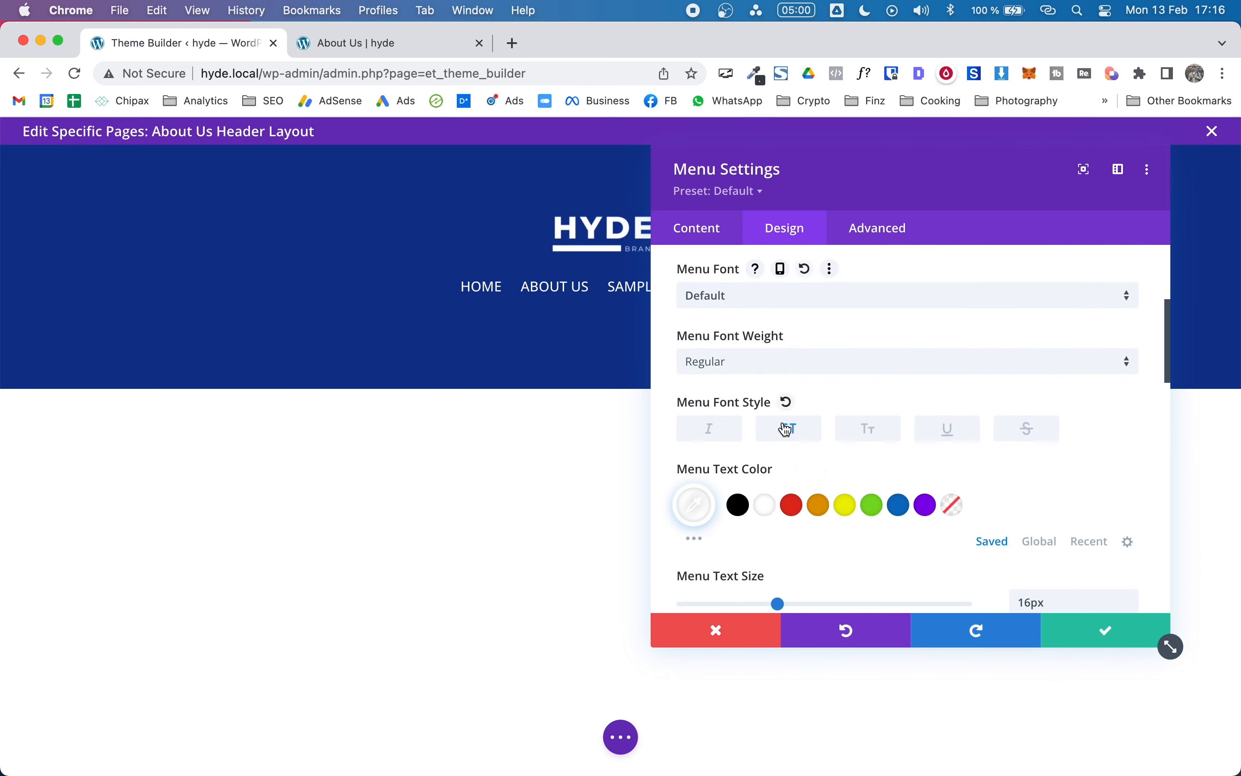
pyautogui.click(767, 370)
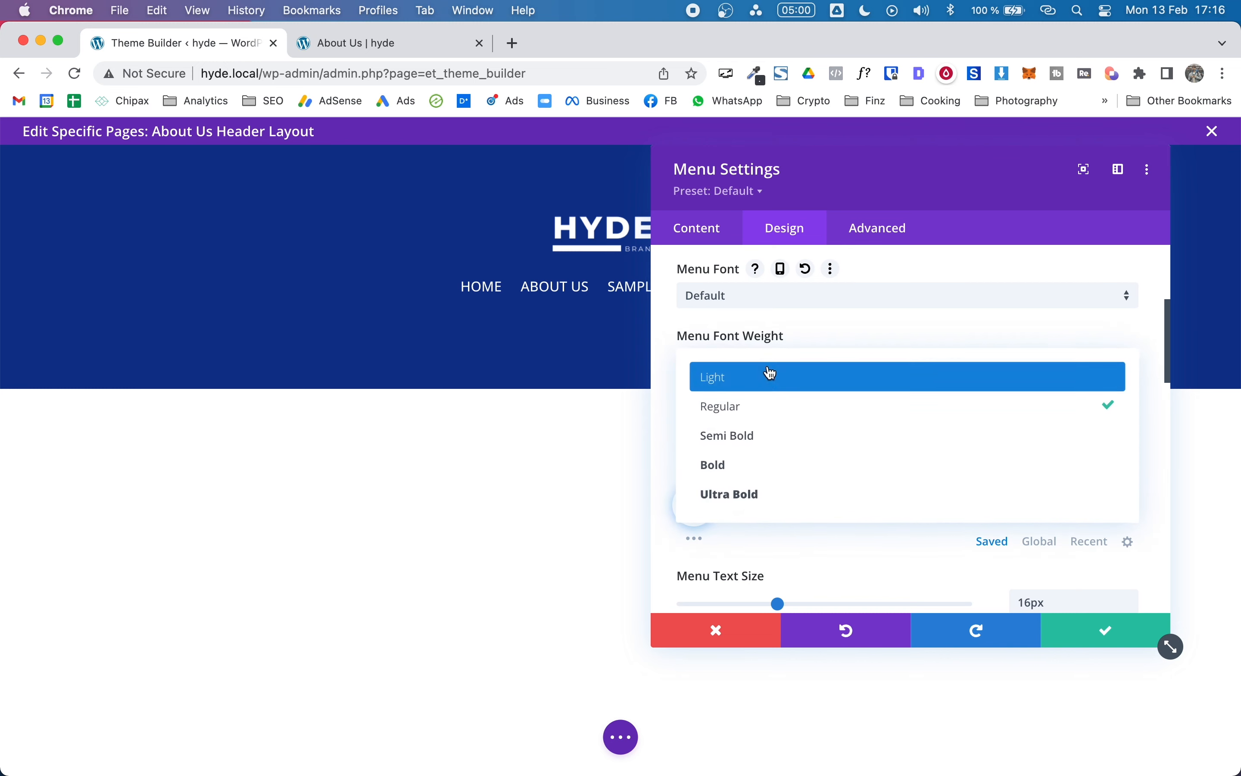
pyautogui.click(754, 474)
# Step: Set the menu text size to 14px and save the Menu module's settings
pyautogui.scroll(-3, 1045, 482)
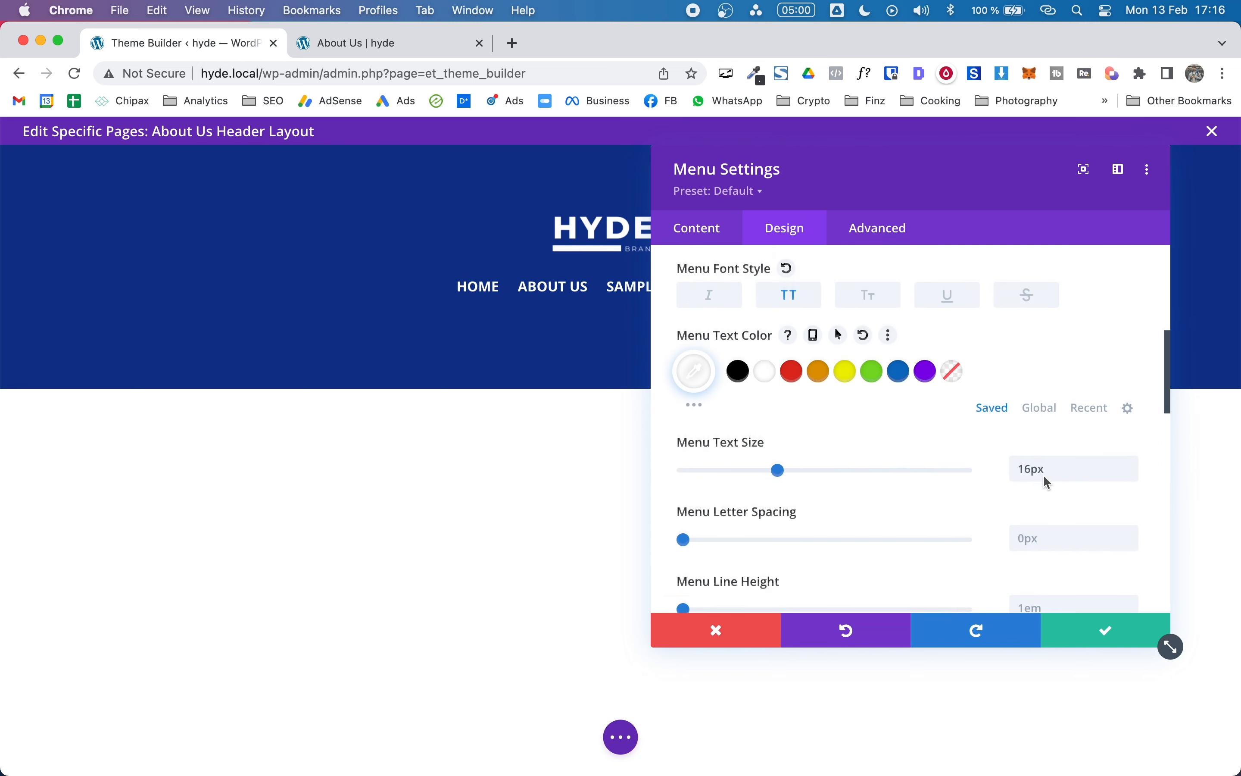
pyautogui.click(1129, 471)
pyautogui.click(1128, 472)
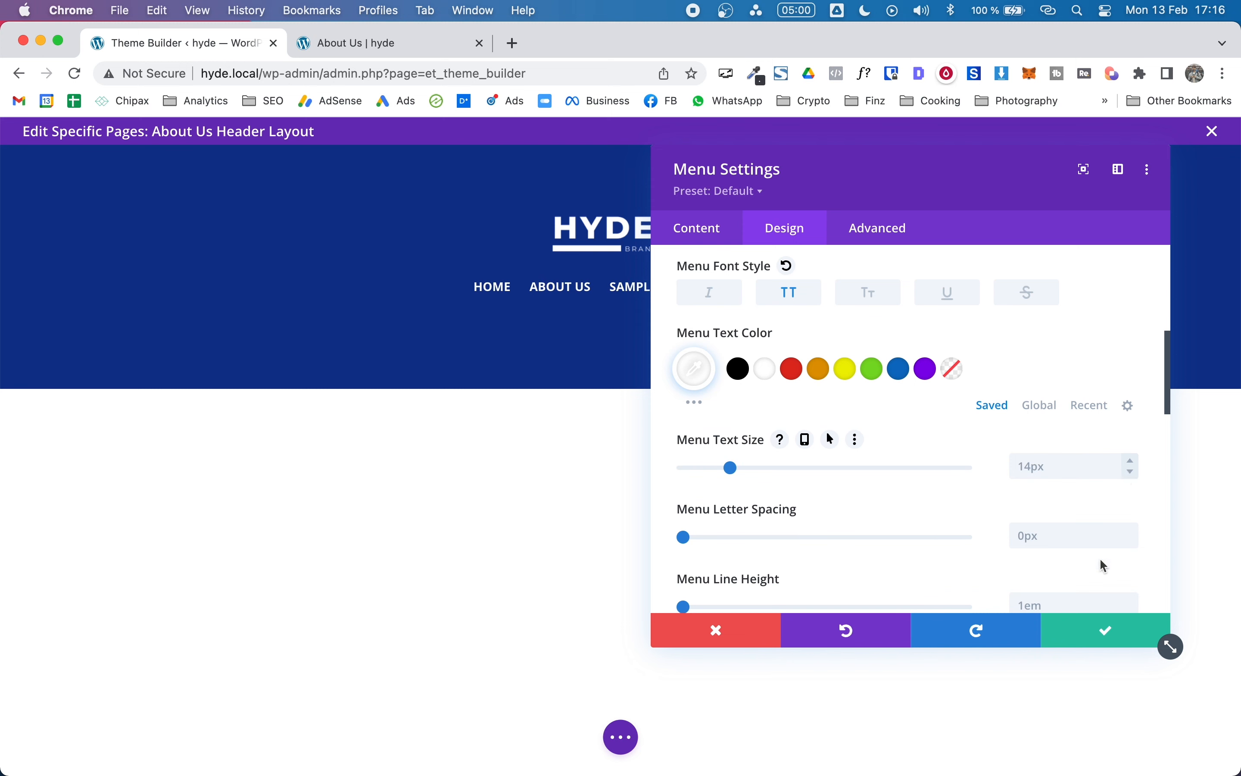
pyautogui.click(1100, 632)
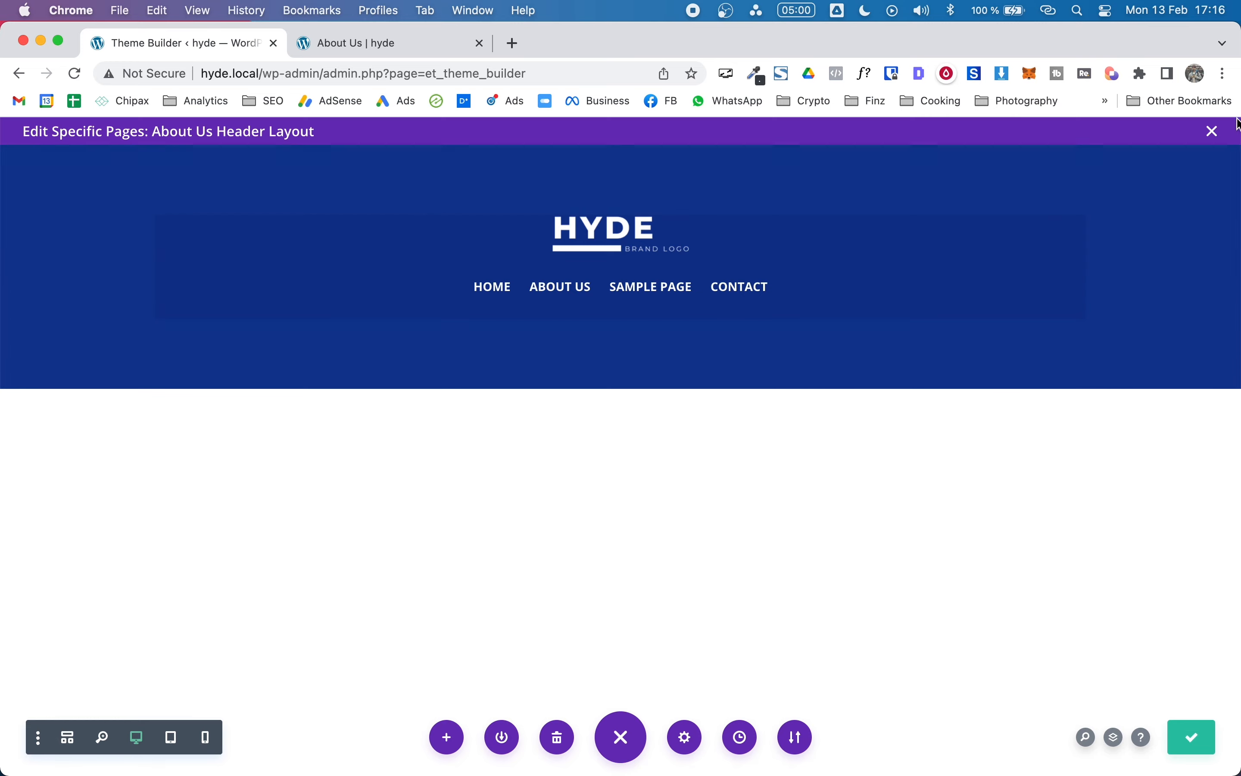
# Step: Leave the header layout editor, save the Theme Builder changes and reload the live About Us page
pyautogui.click(1215, 132)
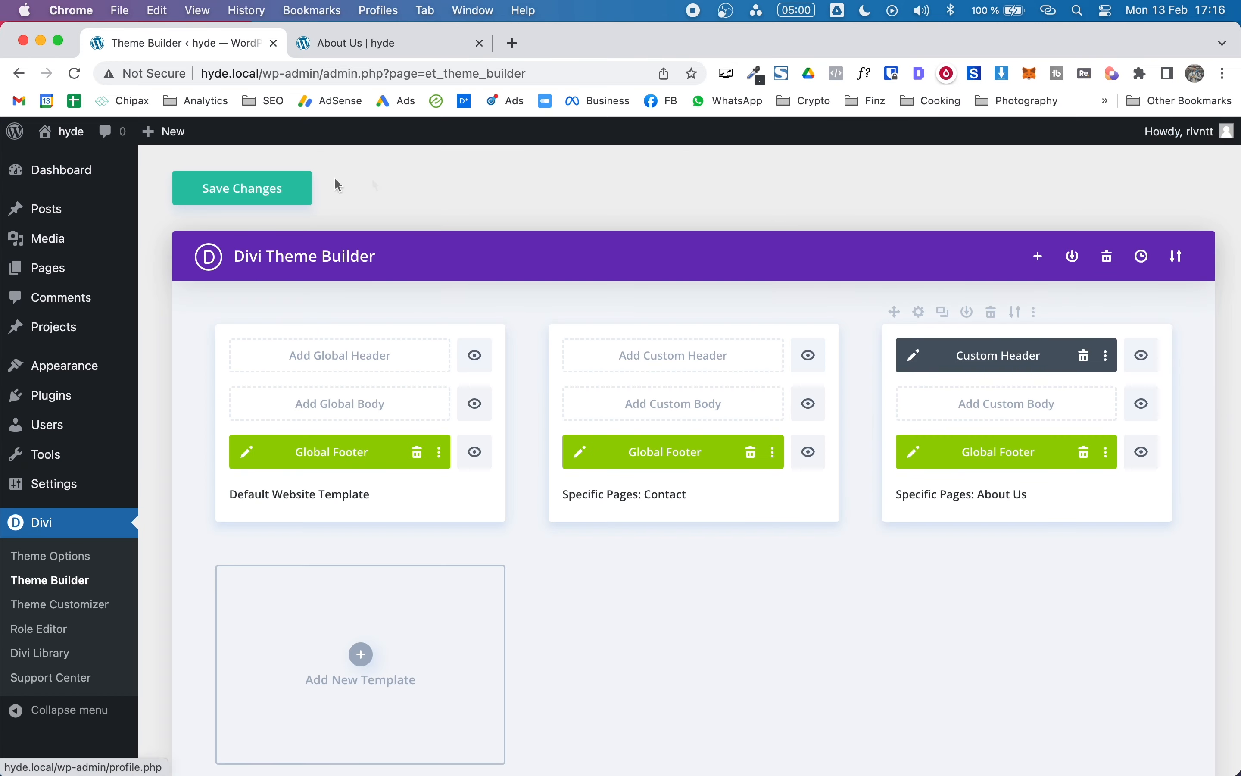
pyautogui.click(271, 183)
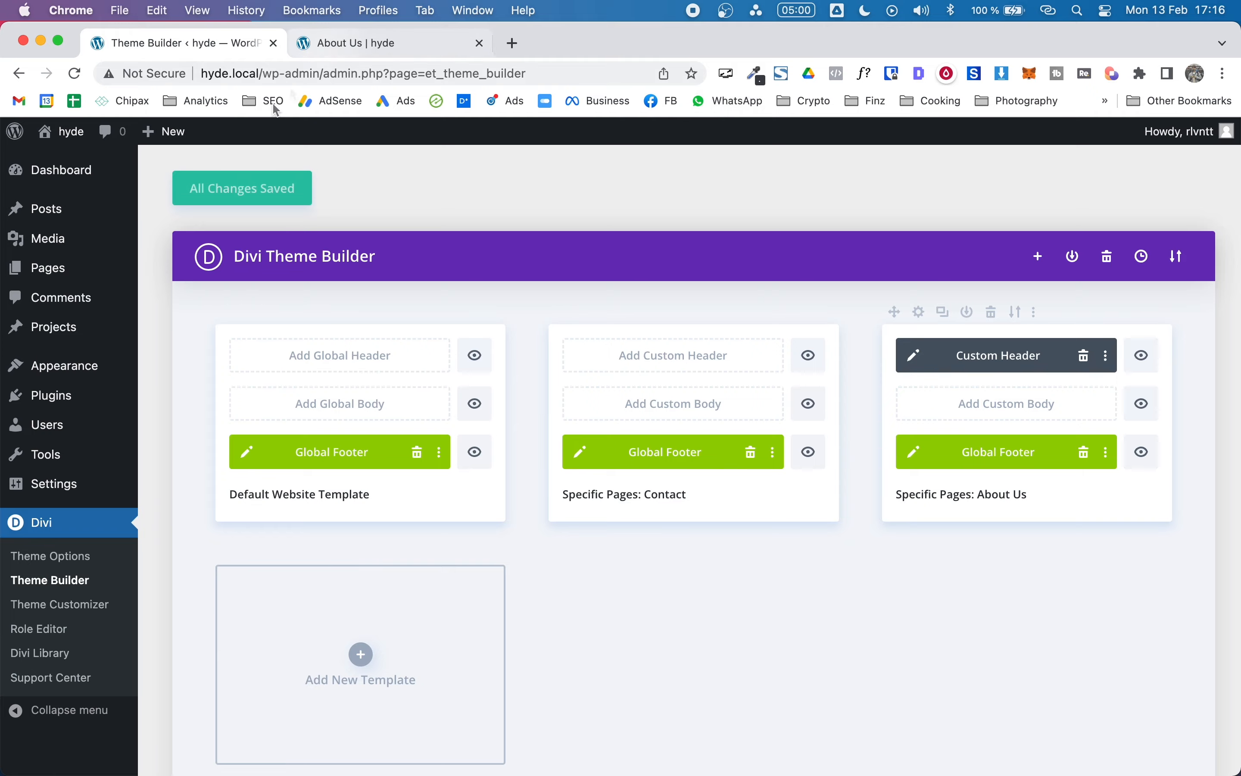
pyautogui.click(361, 43)
pyautogui.press('super+r')
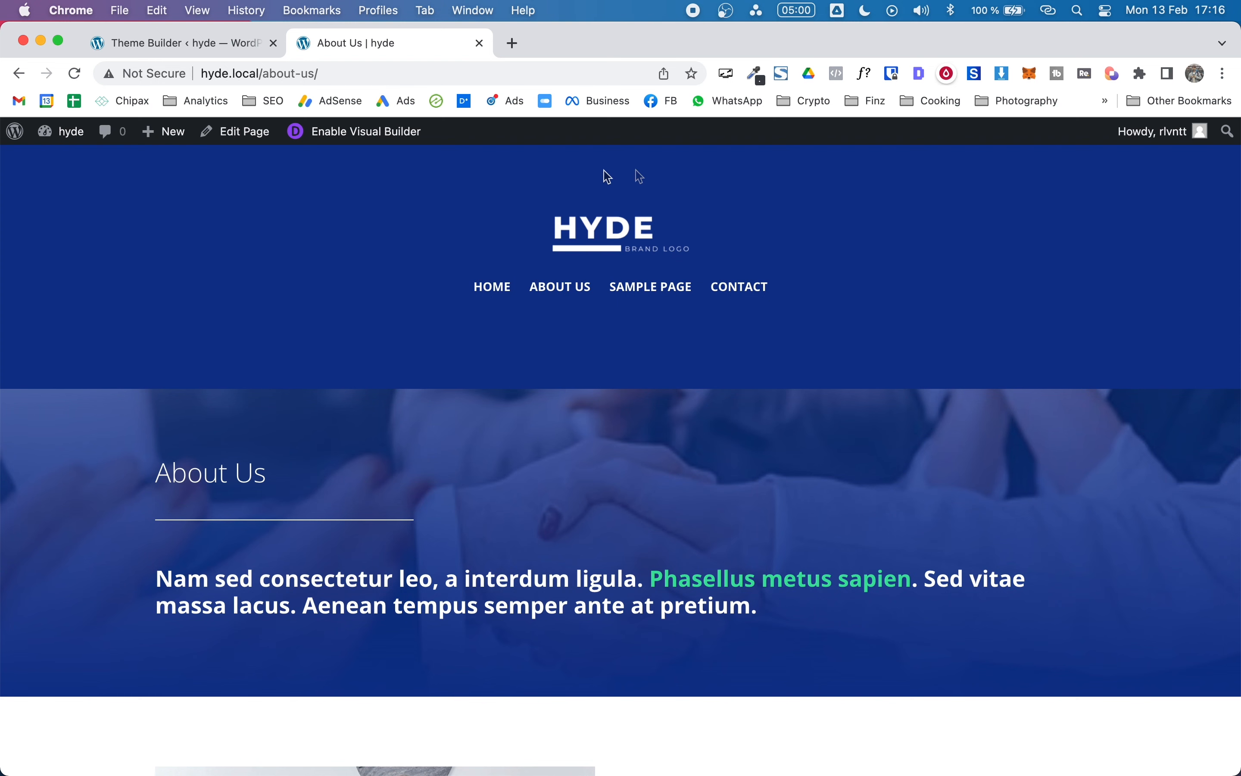
# Step: Compare the headers of the live Home and About Us pages and examine how the About Us header behaves while scrolling
pyautogui.click(496, 287)
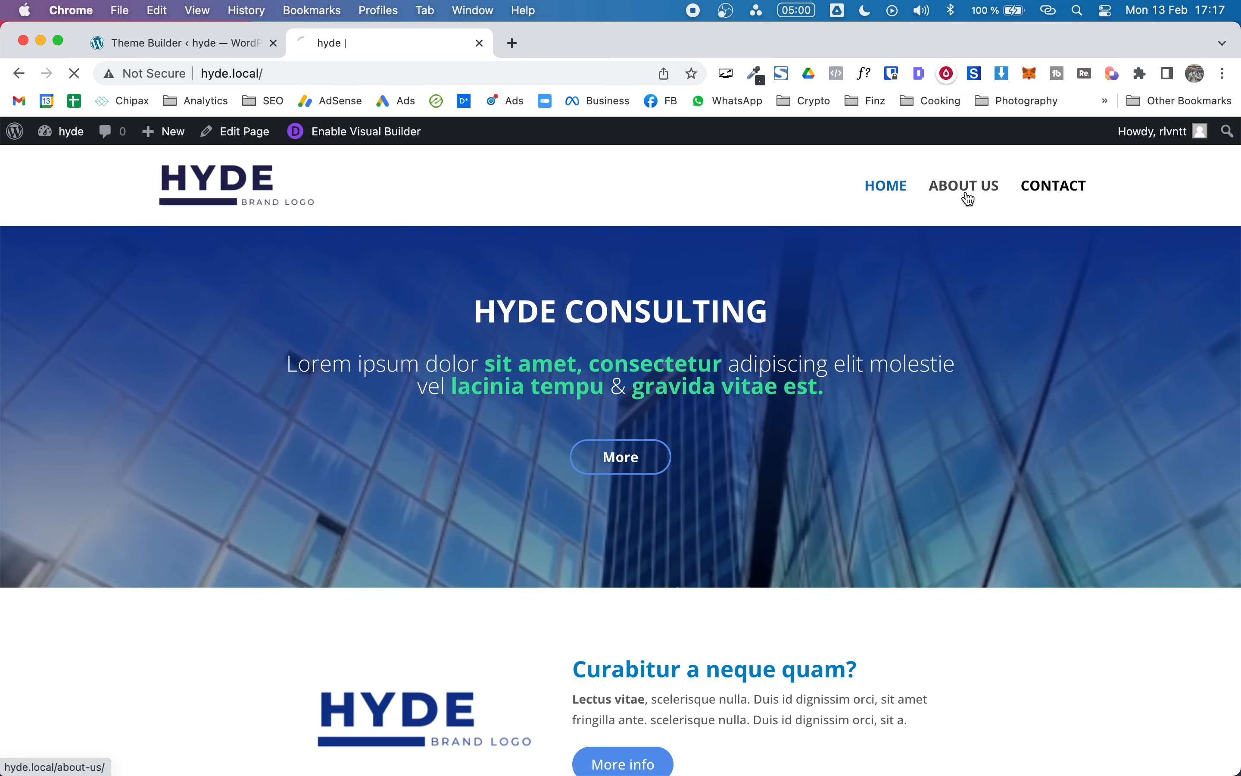
pyautogui.click(970, 199)
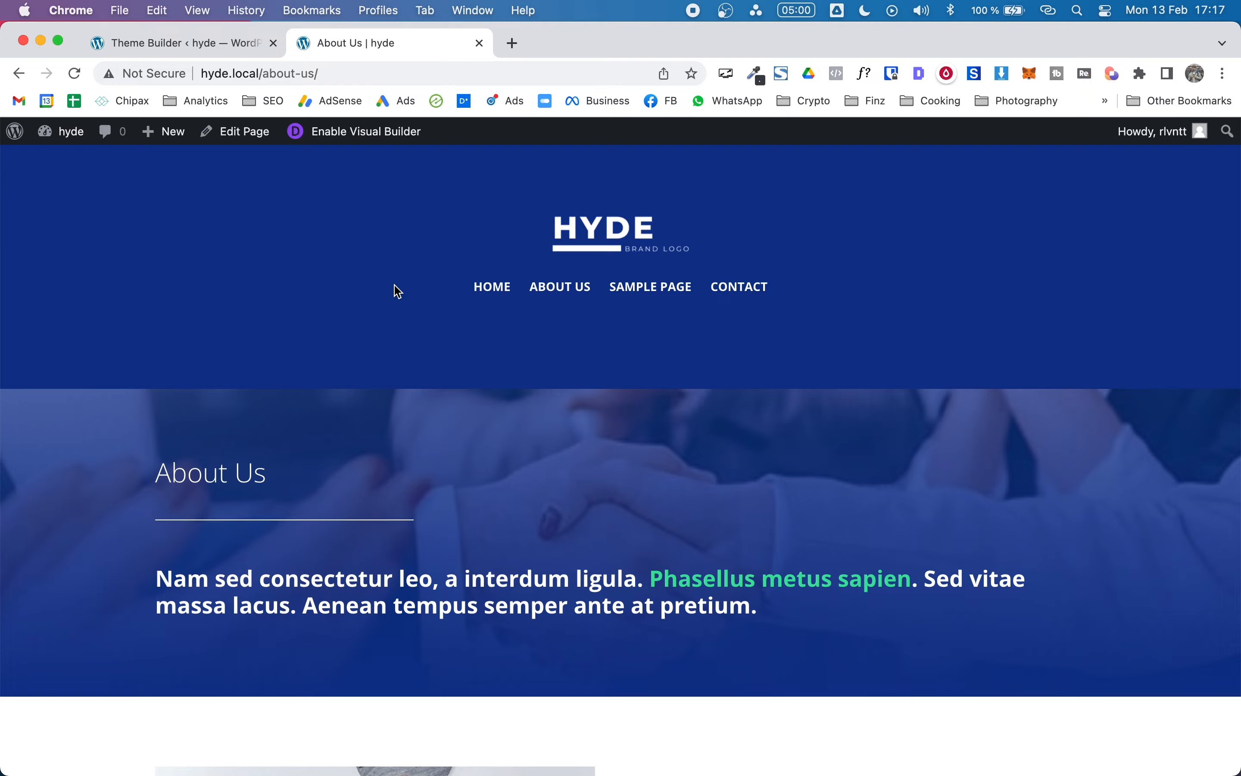
pyautogui.scroll(-3, 1189, 285)
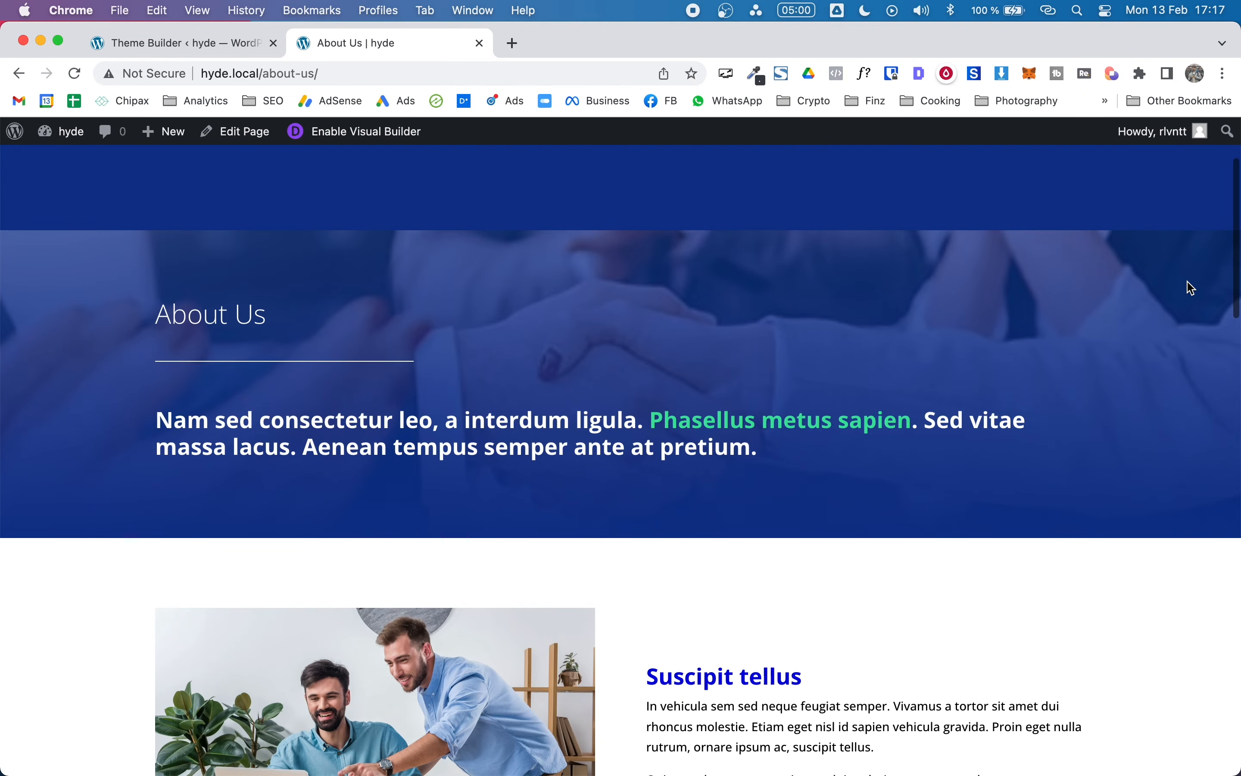
pyautogui.scroll(3, 1188, 285)
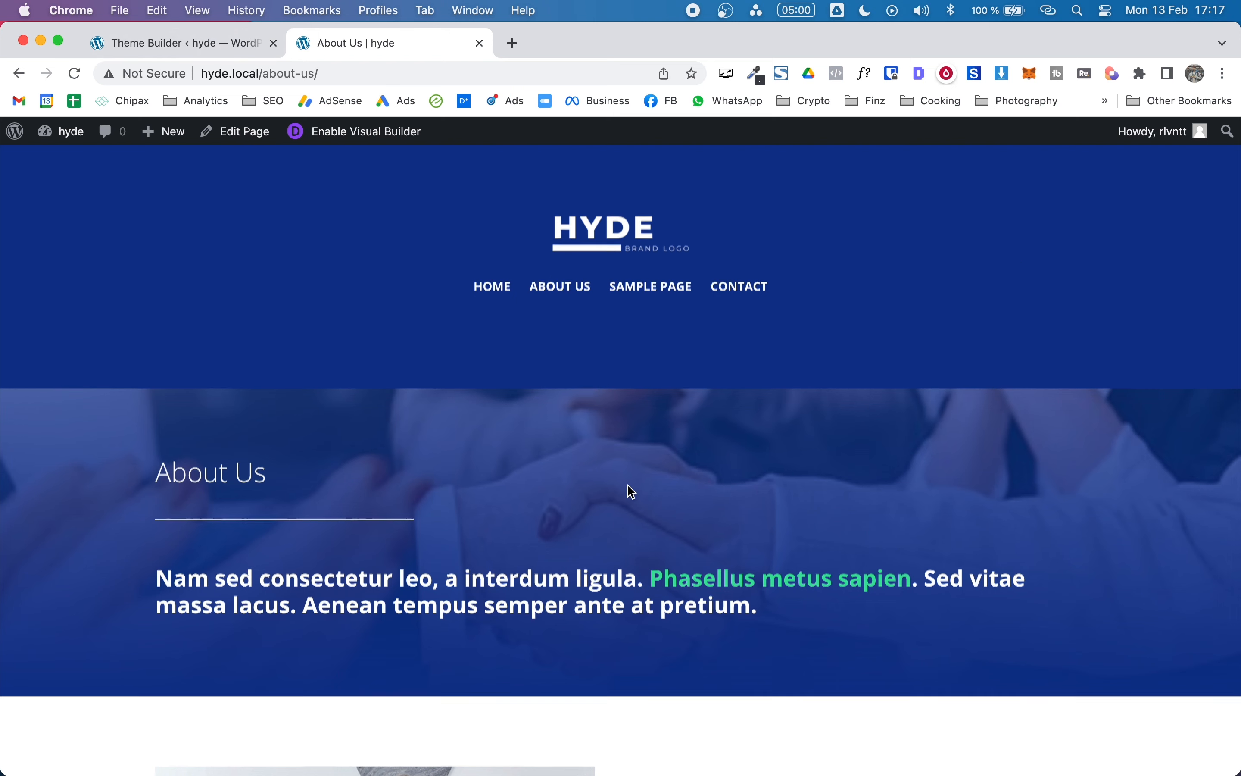
pyautogui.scroll(-15, 631, 492)
pyautogui.scroll(-10, 627, 484)
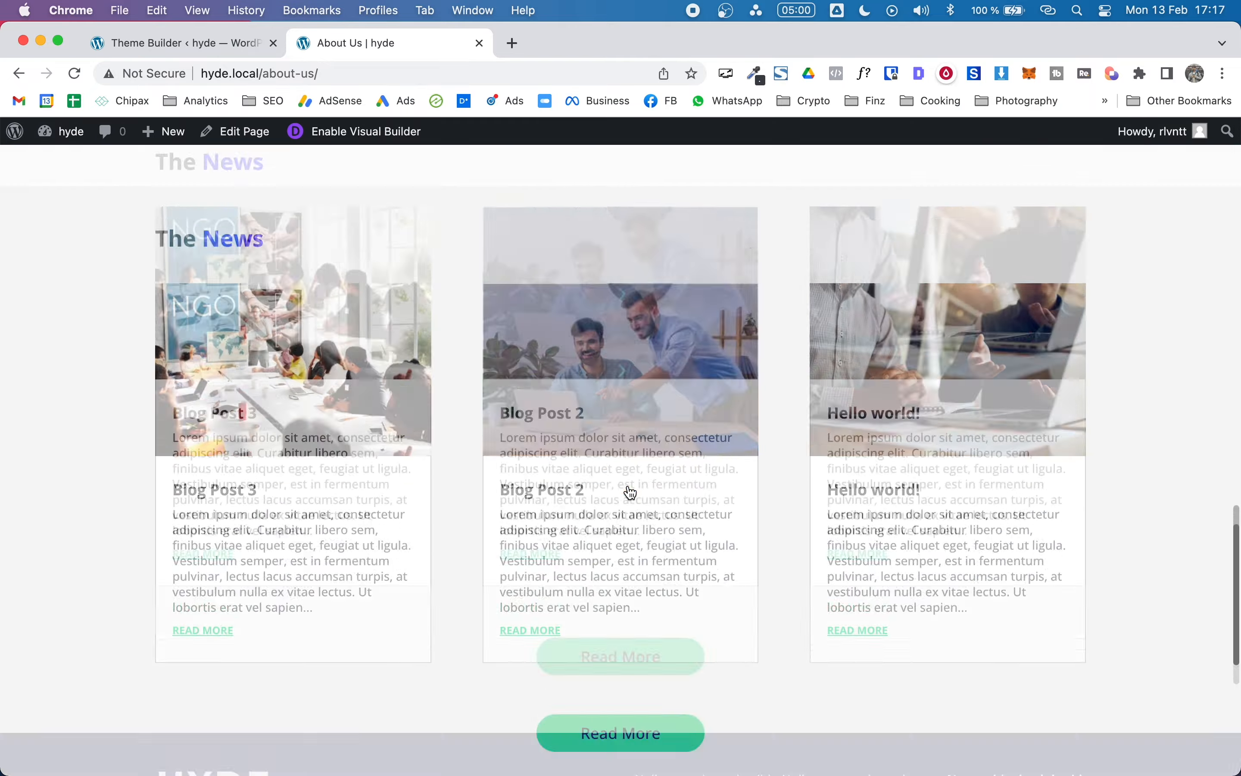
pyautogui.scroll(20, 629, 491)
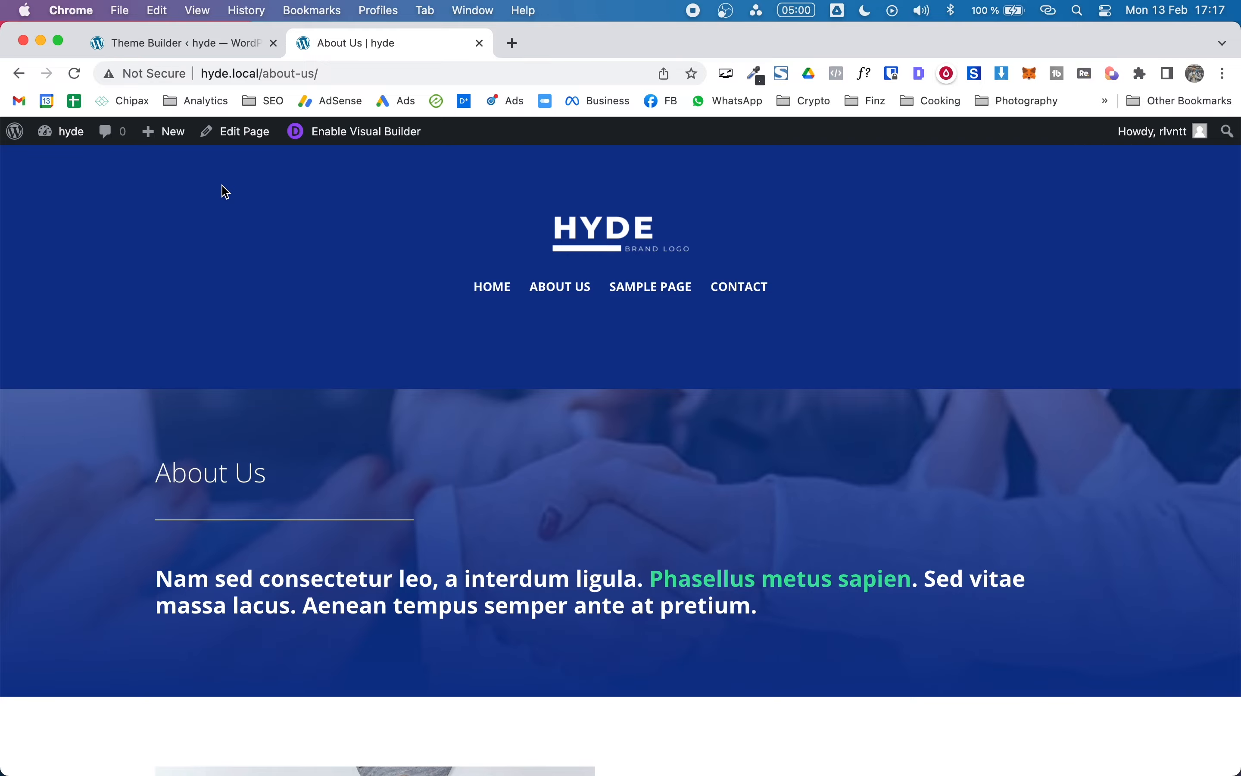
pyautogui.scroll(-10, 804, 208)
pyautogui.scroll(10, 493, 291)
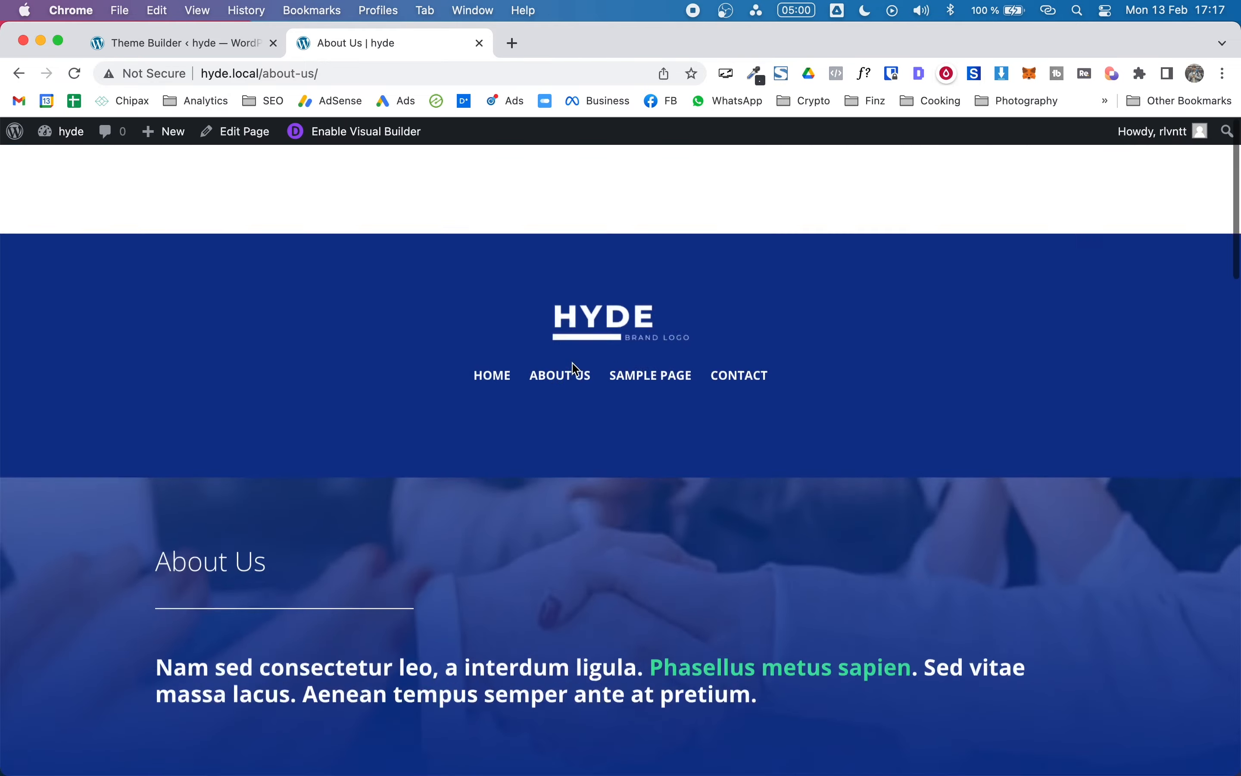
# Step: Reopen the About Us custom header for editing and set its section's top and bottom padding to 0px
pyautogui.click(231, 45)
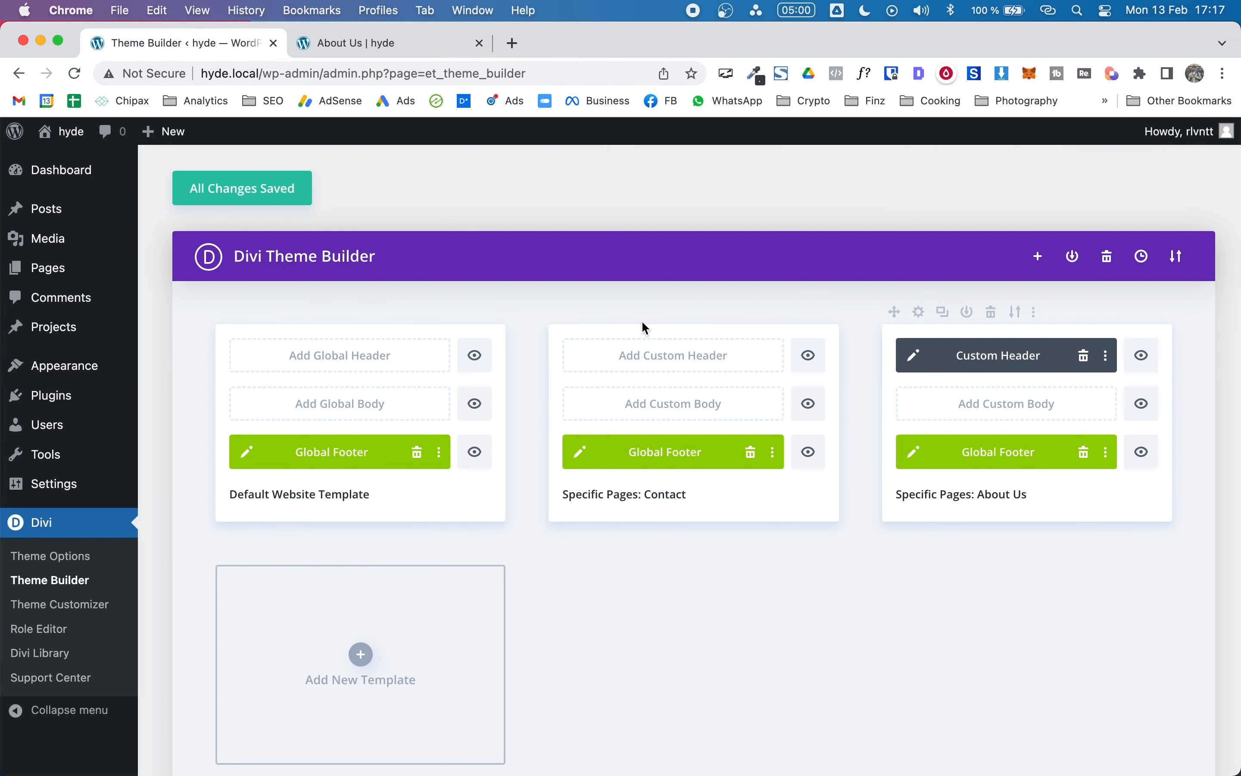
pyautogui.click(916, 358)
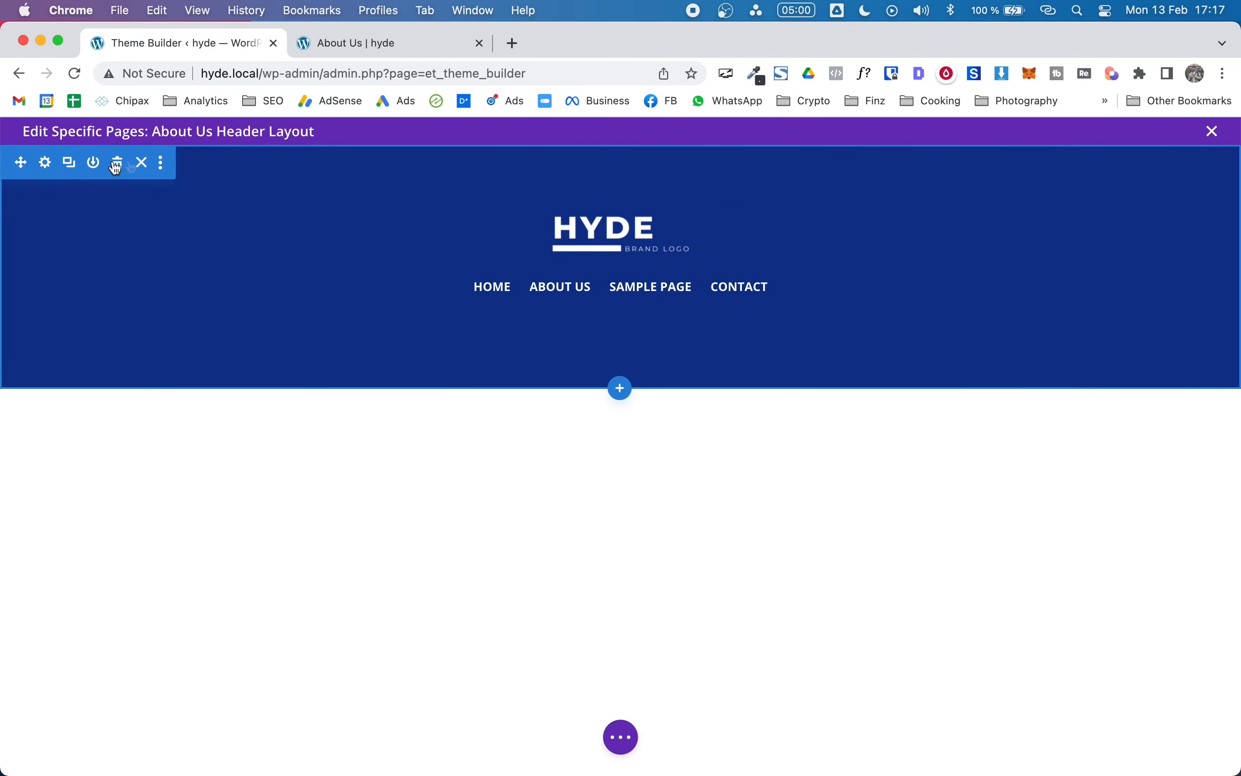
pyautogui.click(45, 163)
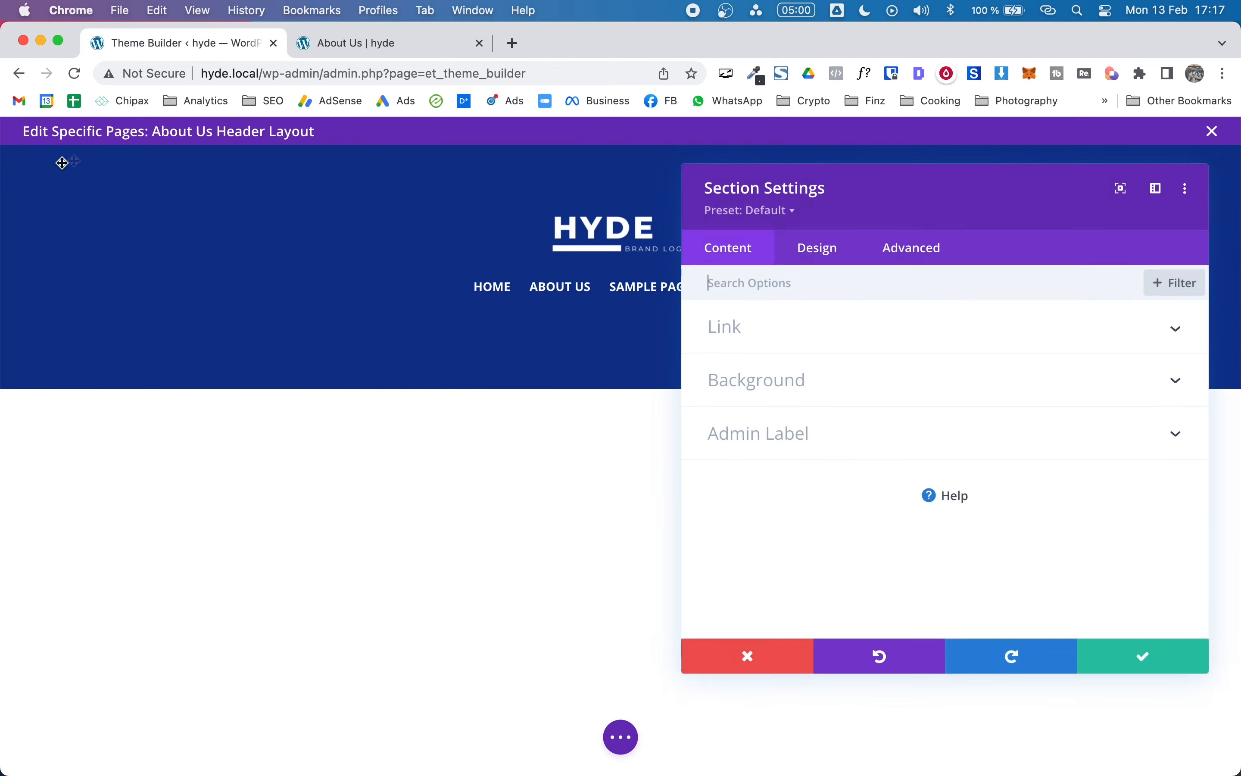
pyautogui.click(815, 254)
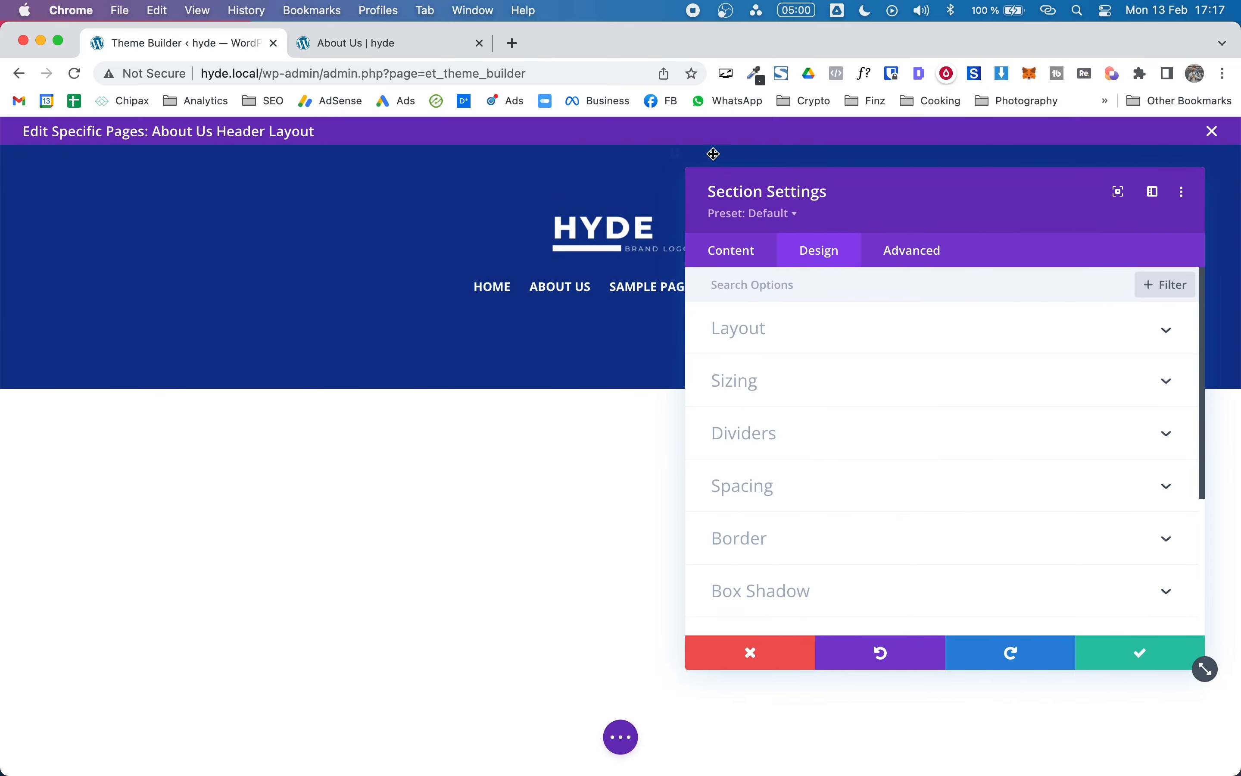
pyautogui.click(807, 494)
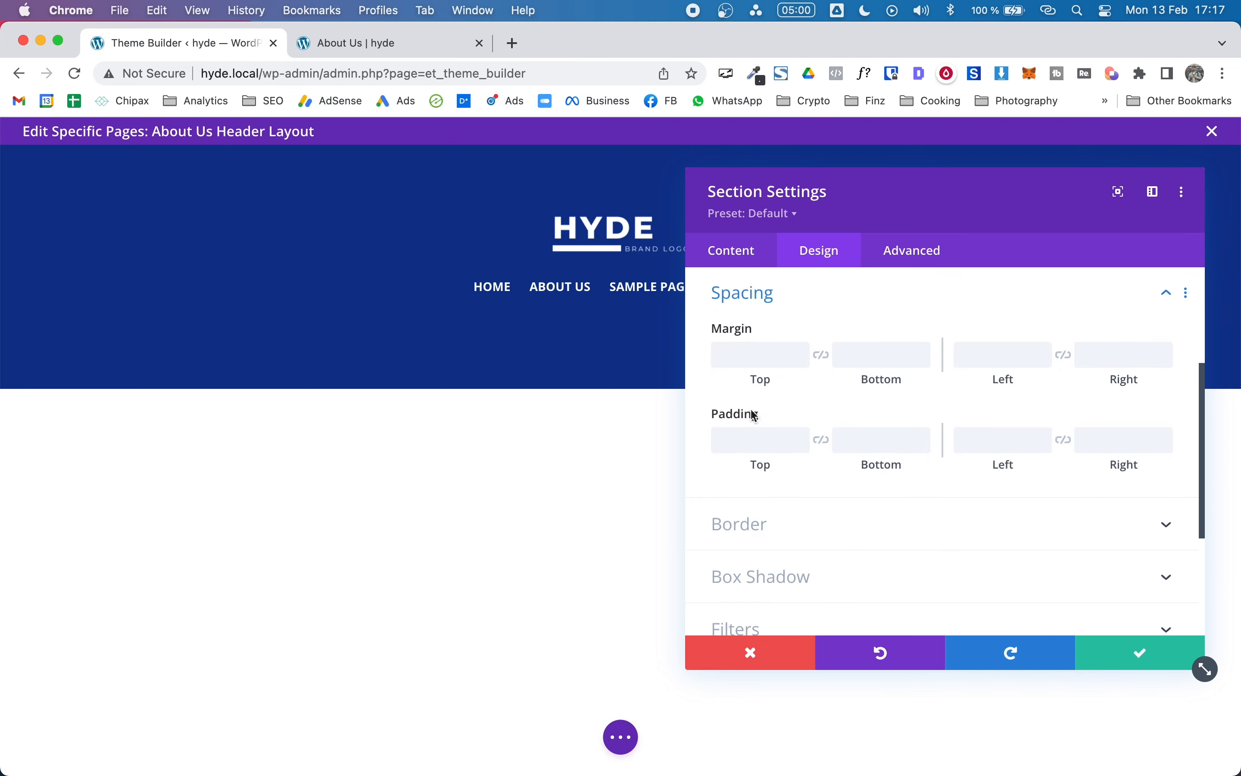
pyautogui.click(743, 434)
pyautogui.write('px')
pyautogui.press('Tab')
pyautogui.write('0')
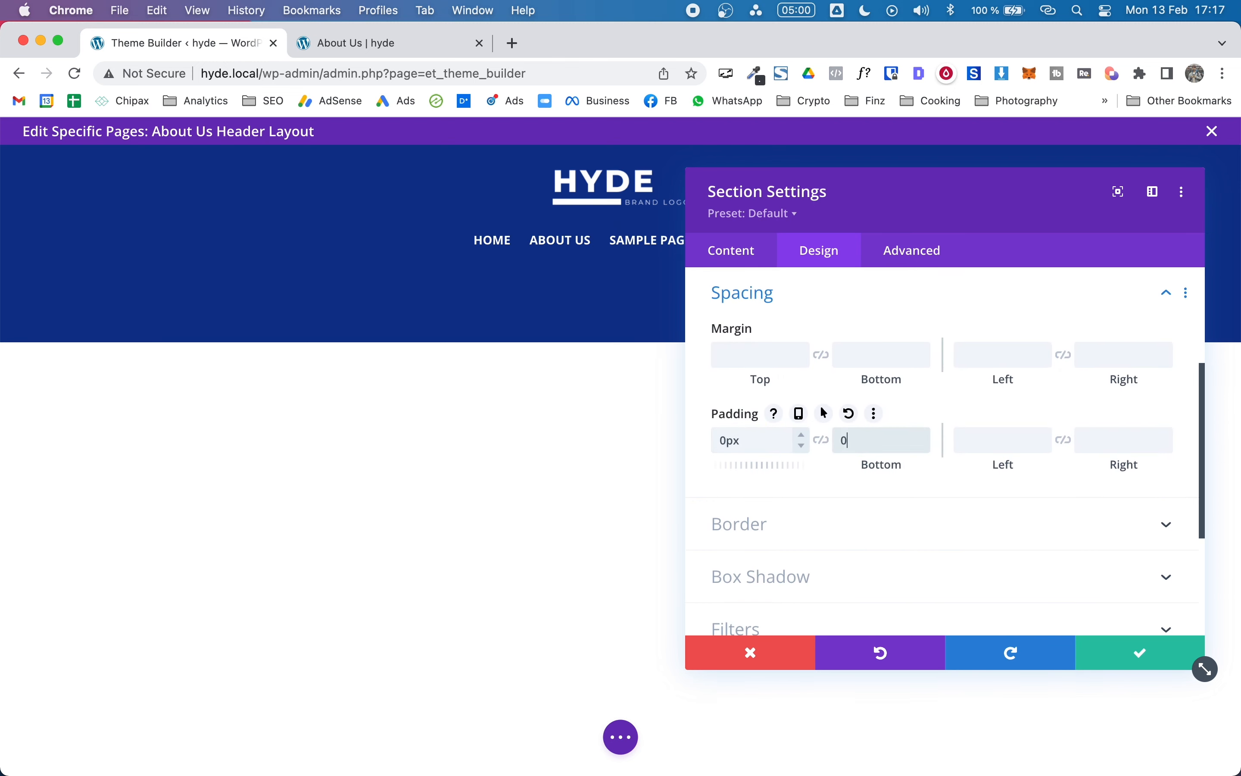
pyautogui.write('px')
pyautogui.click(1159, 657)
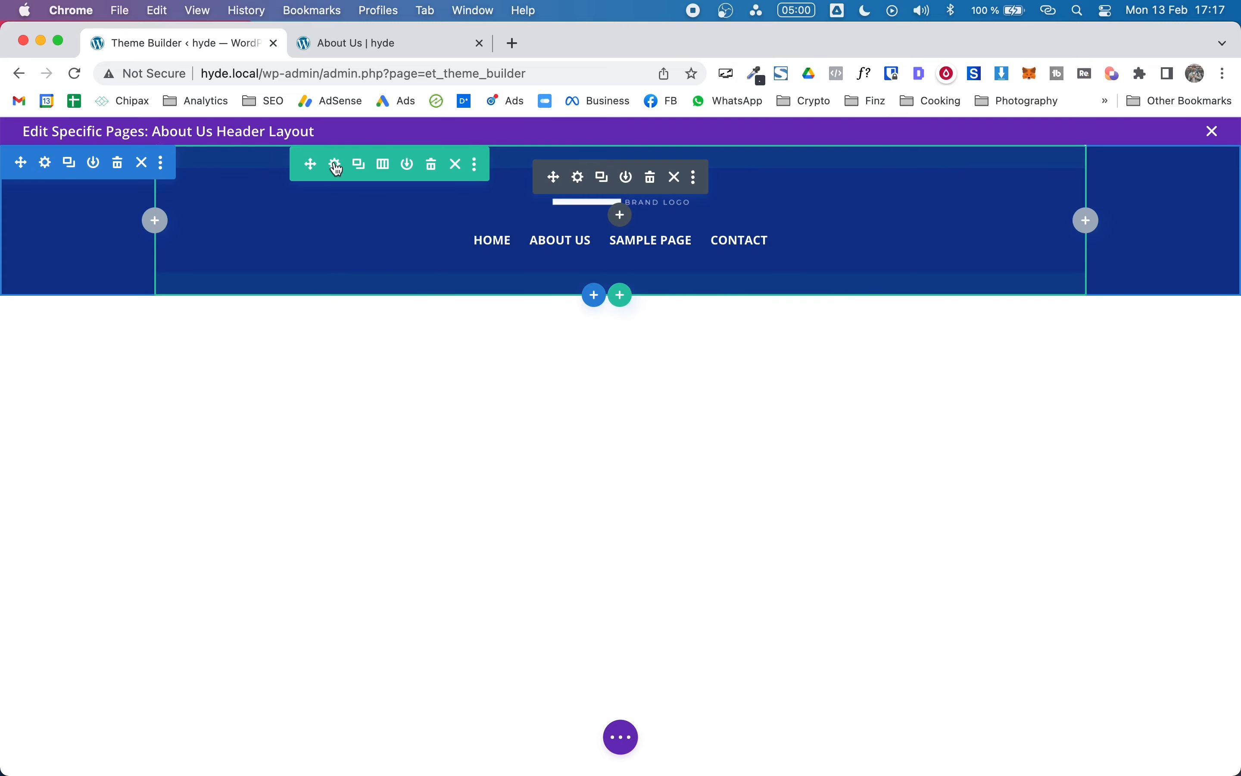
# Step: Remove the bottom padding of the row containing the menu and save the row settings
pyautogui.click(337, 167)
pyautogui.click(819, 251)
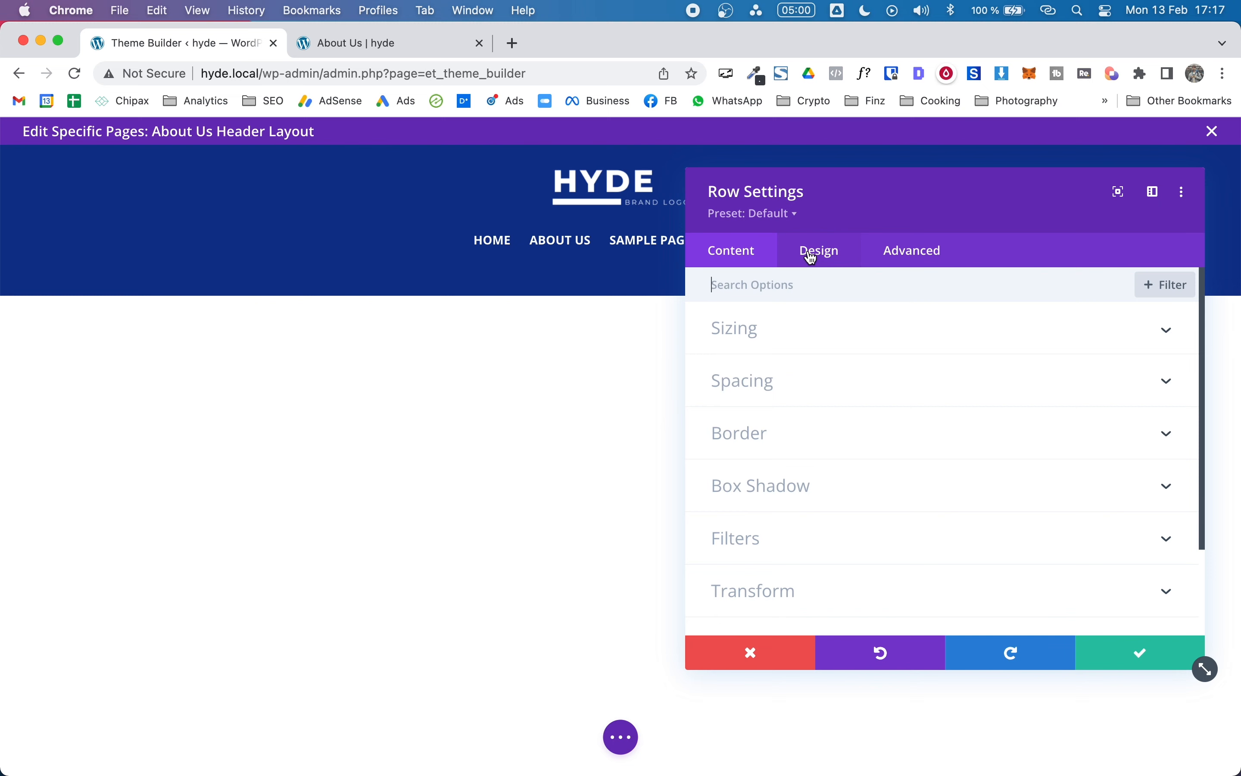
pyautogui.click(751, 400)
pyautogui.click(859, 435)
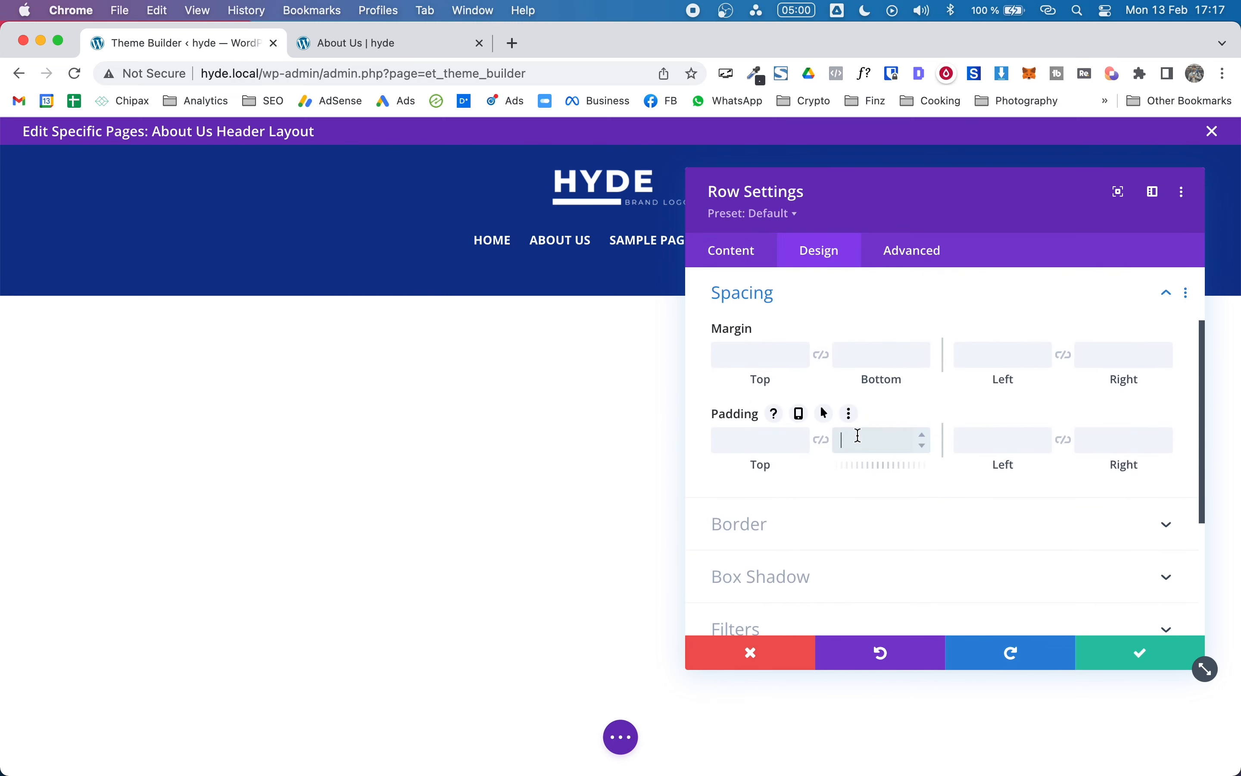
pyautogui.click(1139, 653)
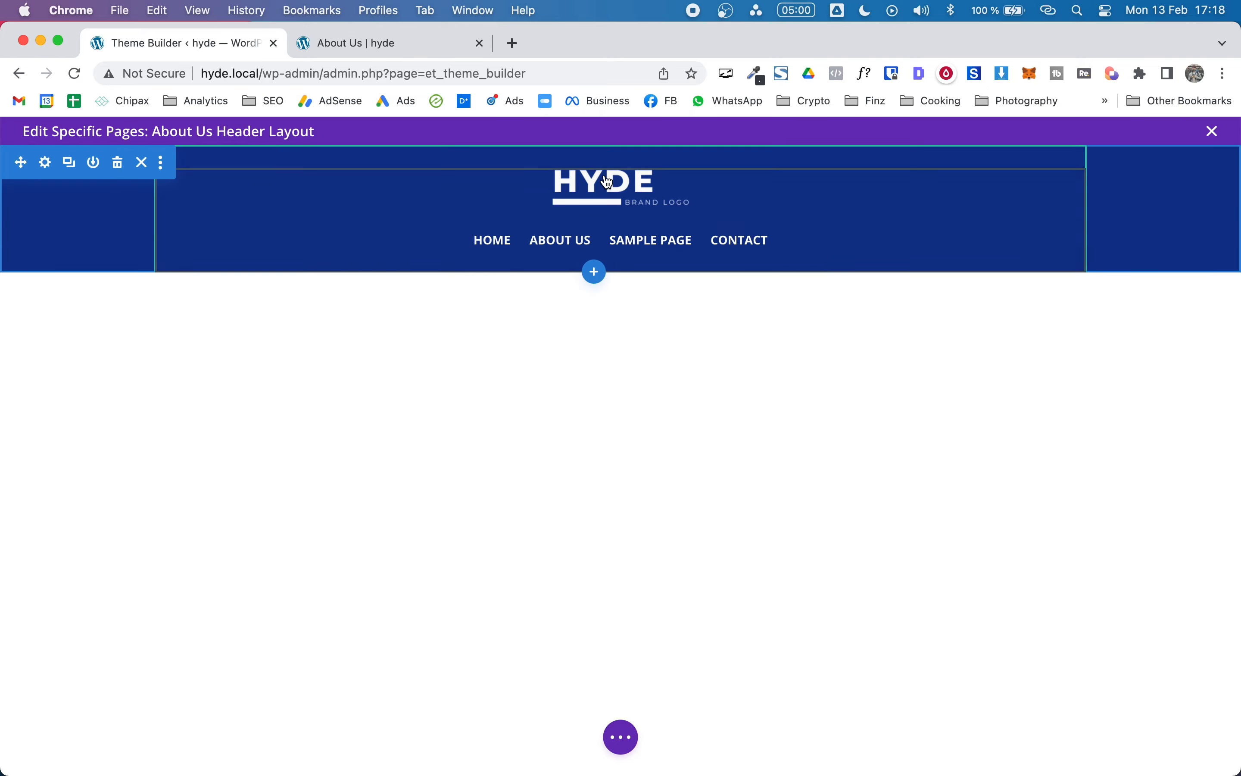
# Step: Set the header section's sticky position to Stick to Top in its scroll effects and save the section settings
pyautogui.click(46, 162)
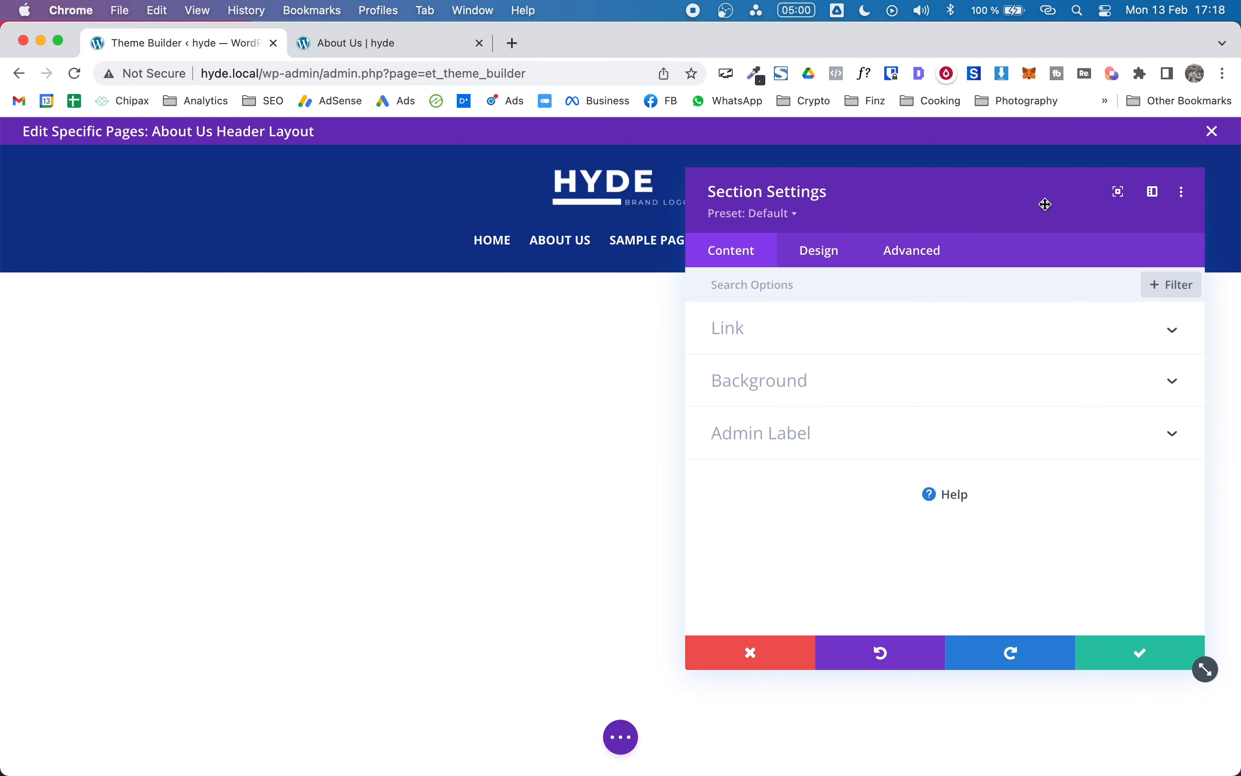
pyautogui.click(904, 251)
pyautogui.scroll(-2, 974, 469)
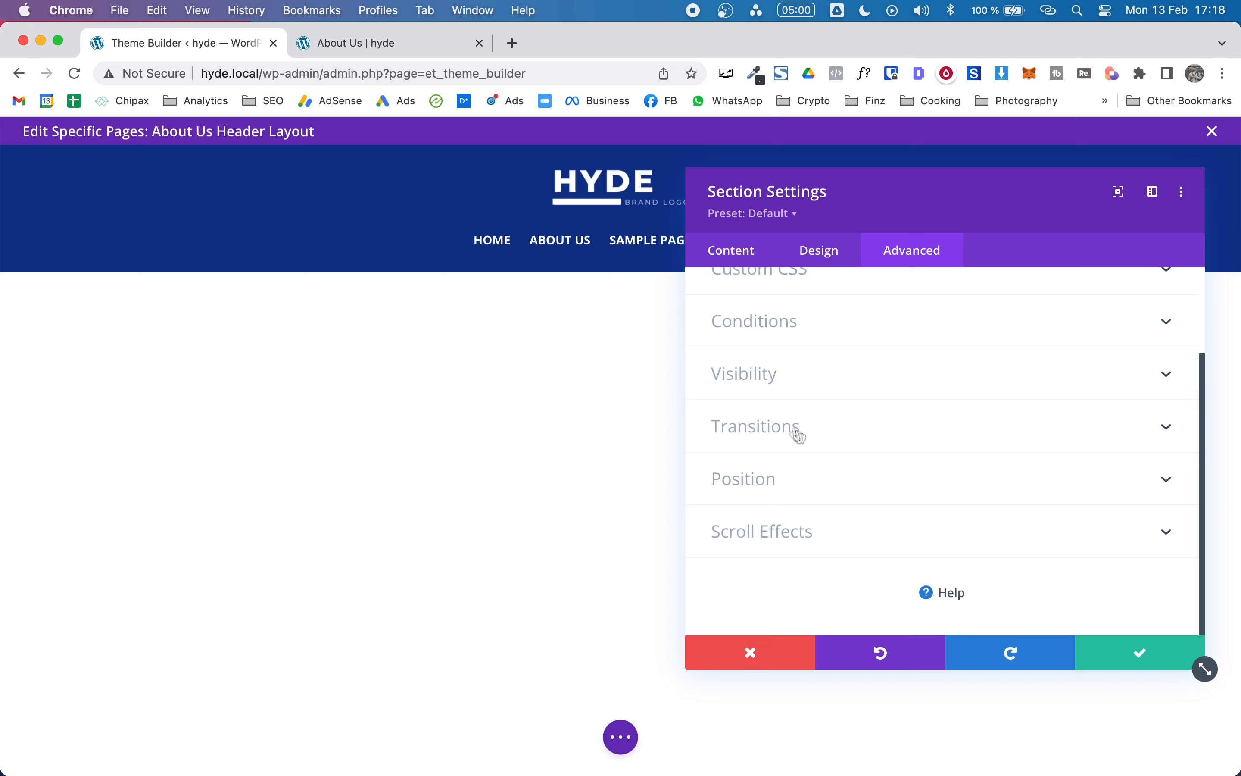
pyautogui.click(775, 479)
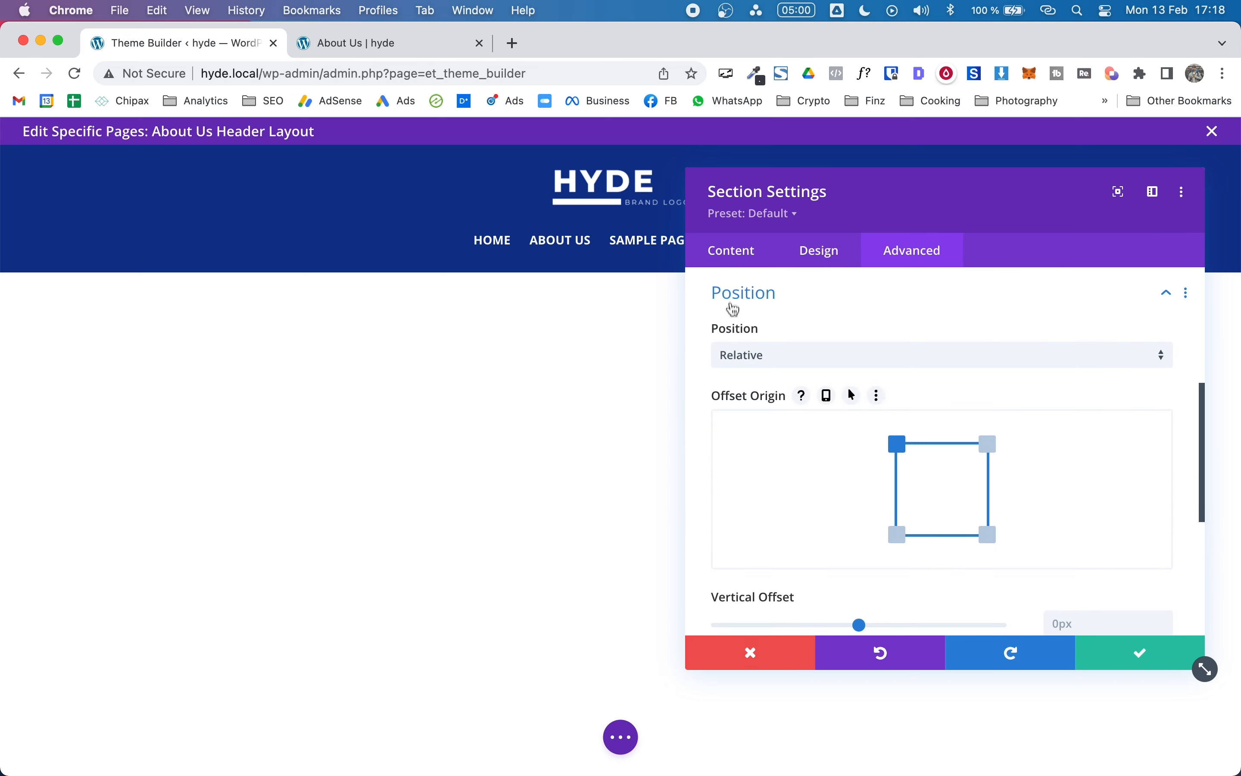
pyautogui.scroll(-5, 765, 352)
pyautogui.scroll(6, 763, 346)
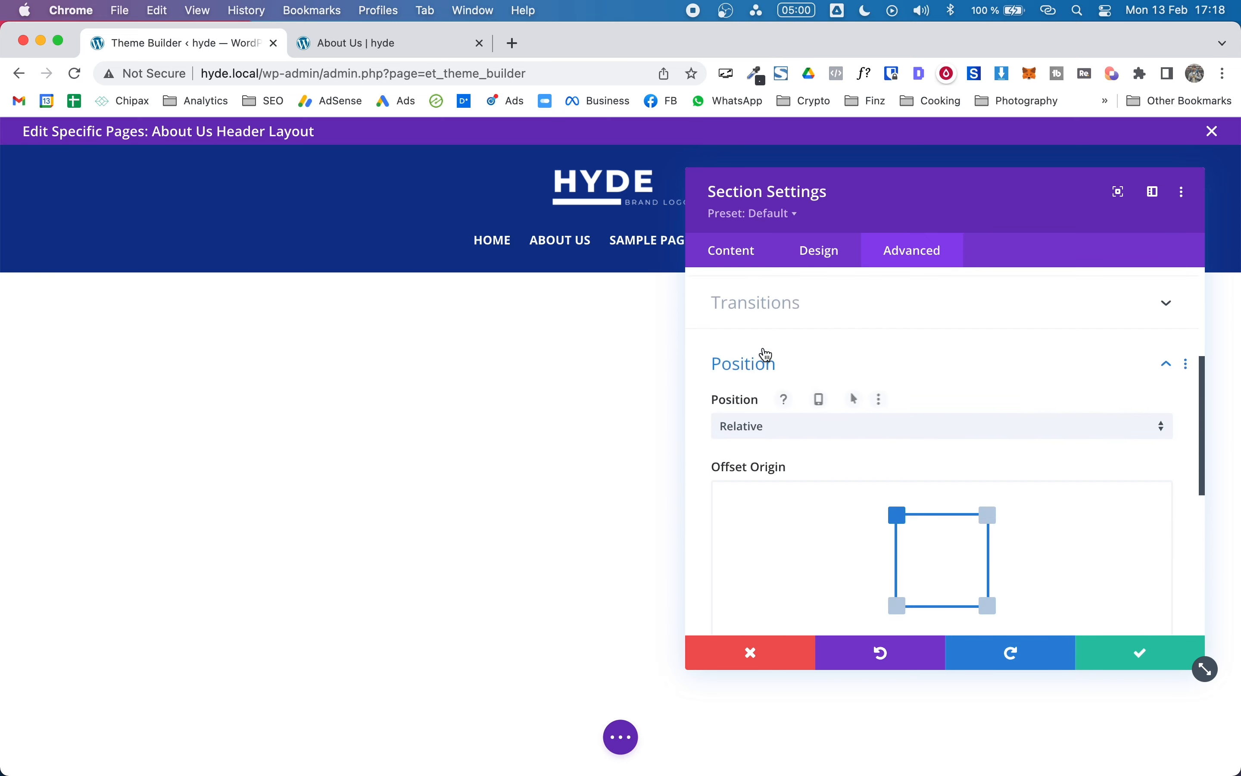
pyautogui.click(739, 354)
pyautogui.click(758, 547)
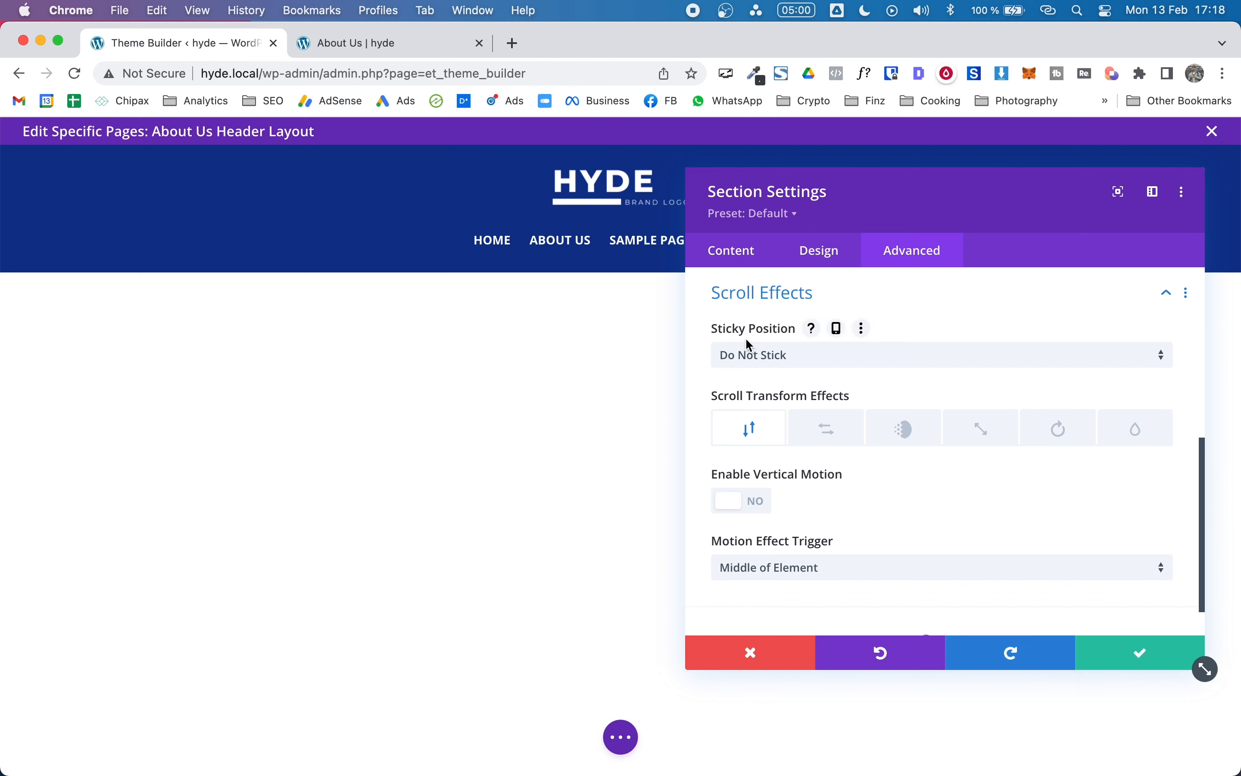
pyautogui.click(856, 359)
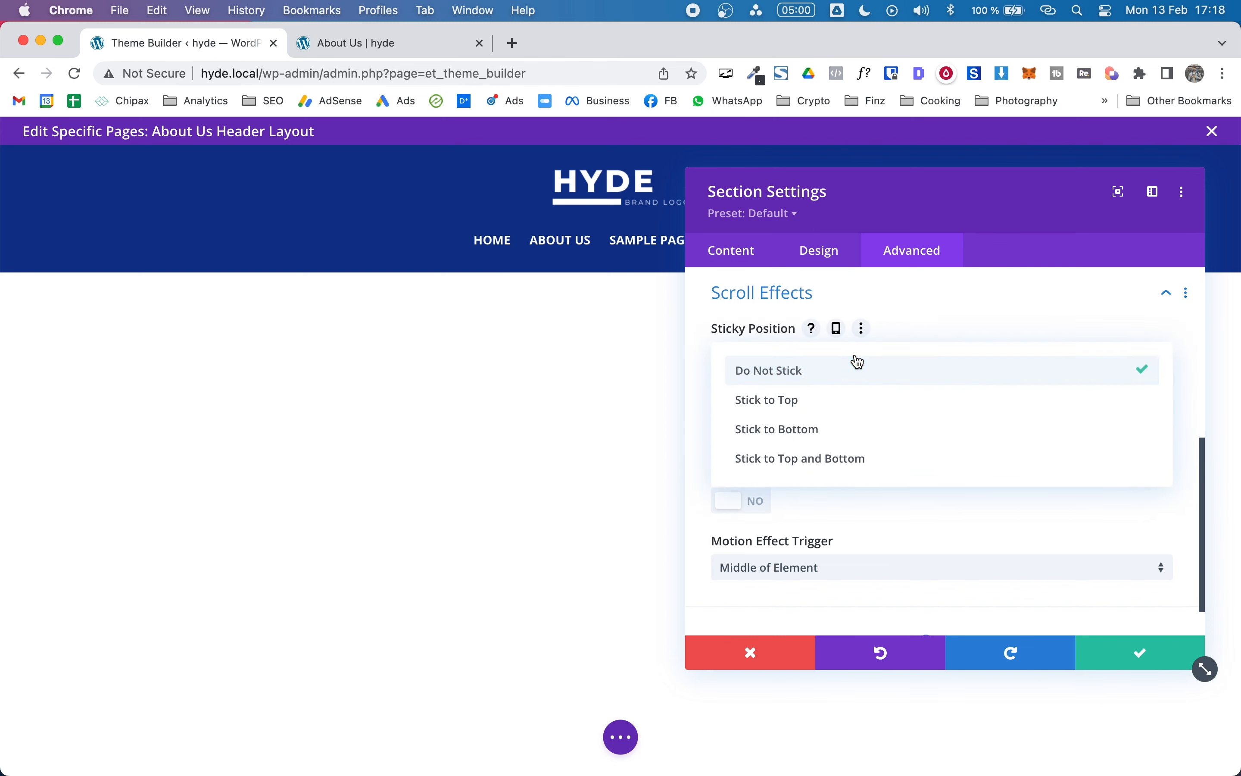
pyautogui.click(950, 404)
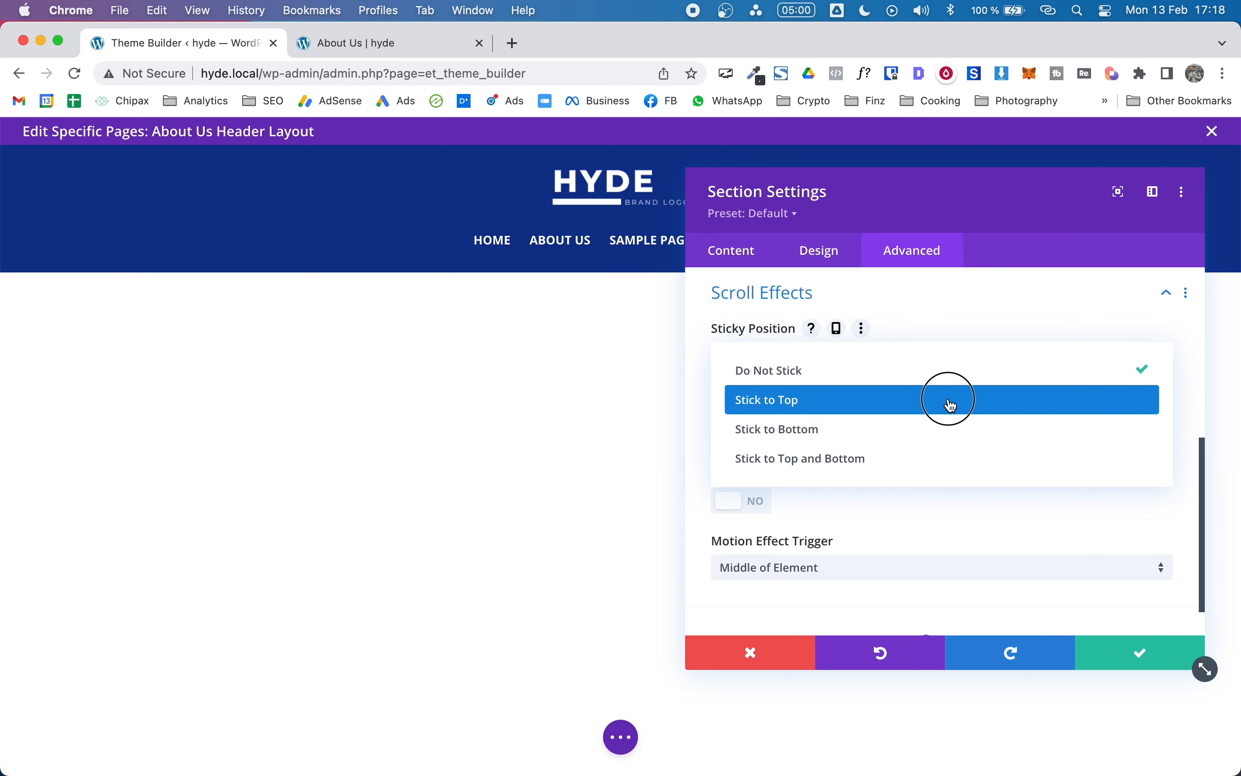
pyautogui.click(1158, 650)
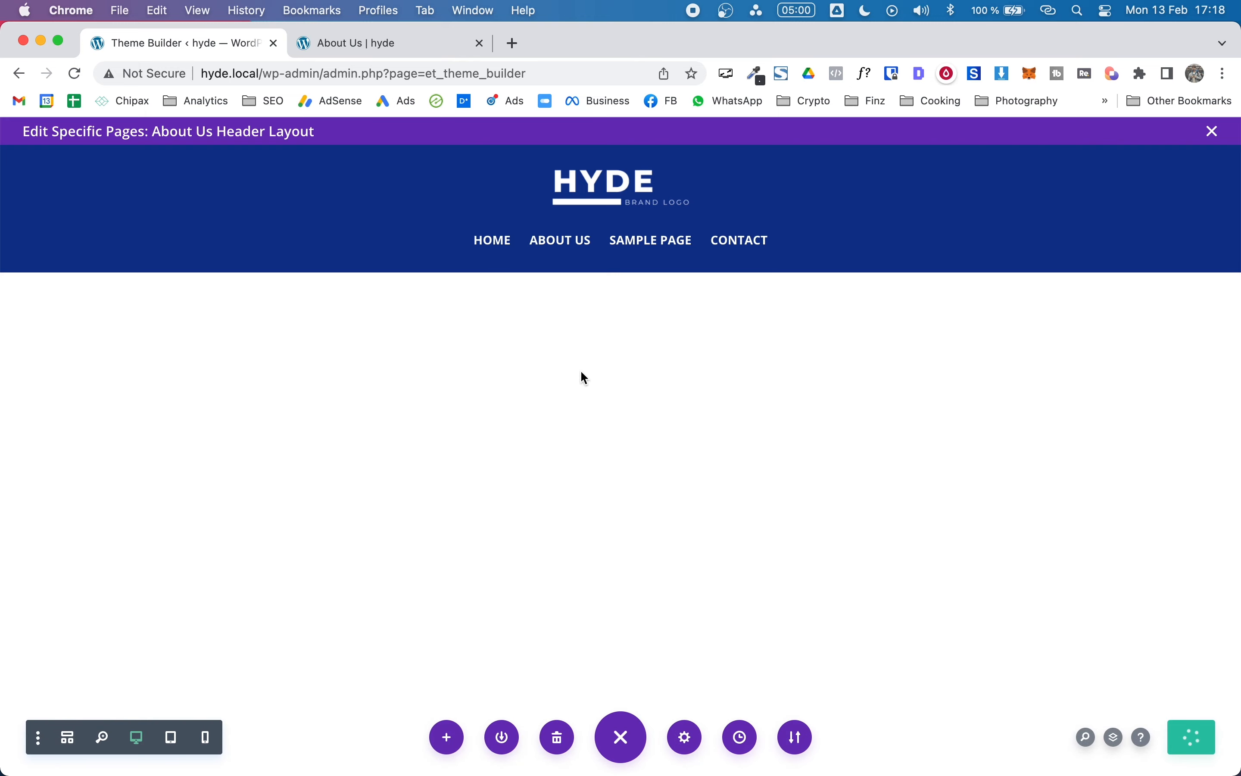
# Step: Check the sticky behaviour of the header on the live About Us page through the length of the page
pyautogui.click(316, 45)
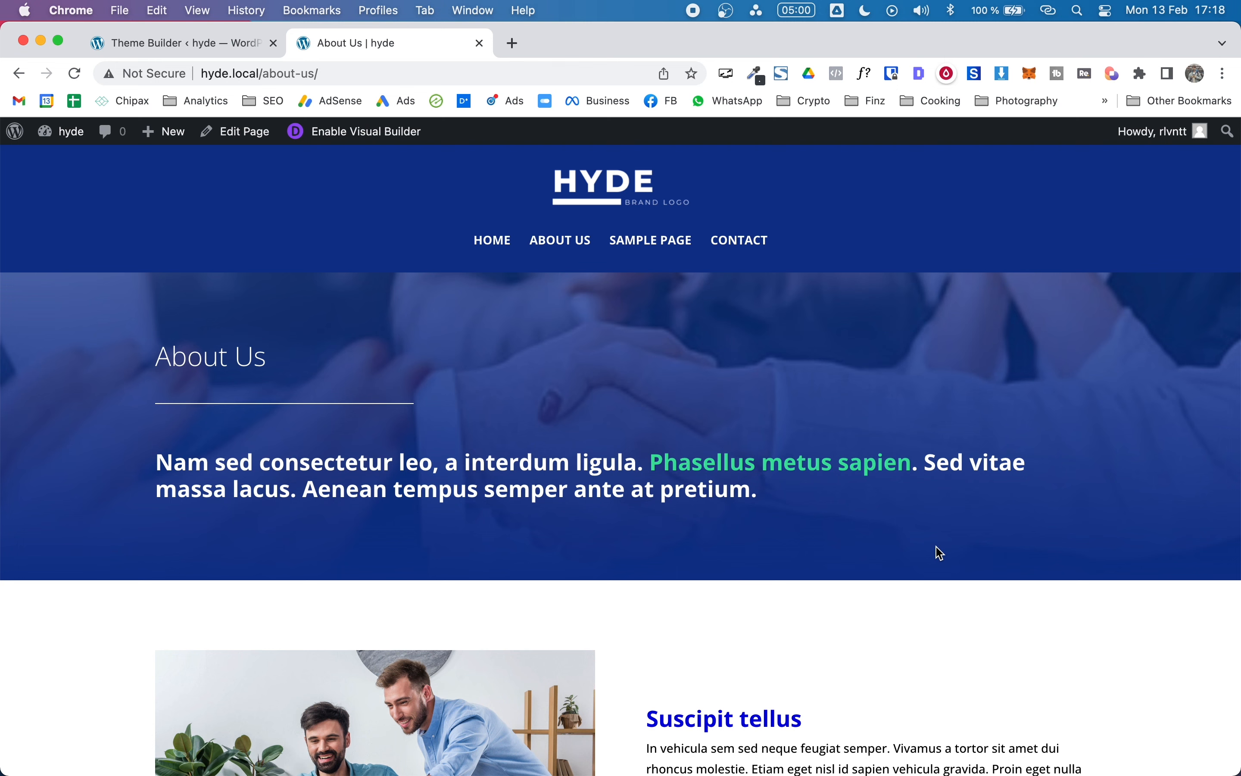
pyautogui.scroll(-15, 945, 657)
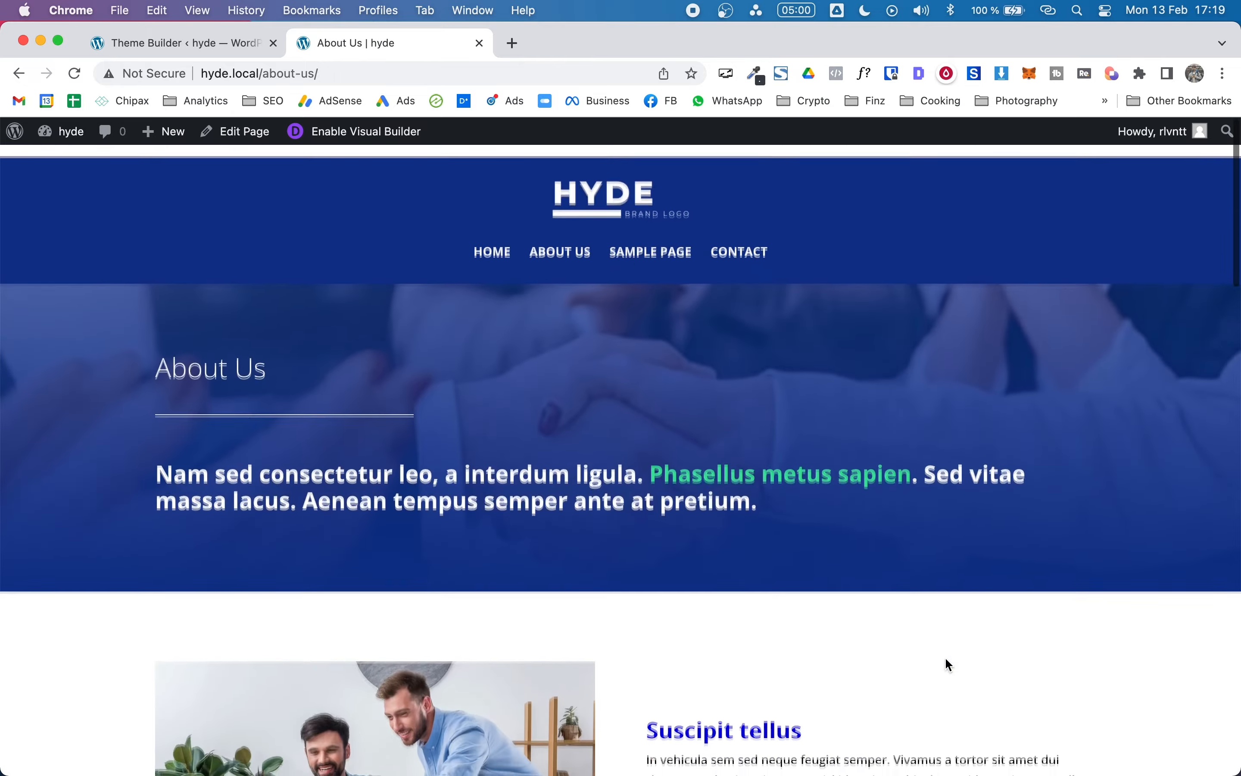
pyautogui.scroll(-20, 945, 657)
pyautogui.scroll(20, 945, 658)
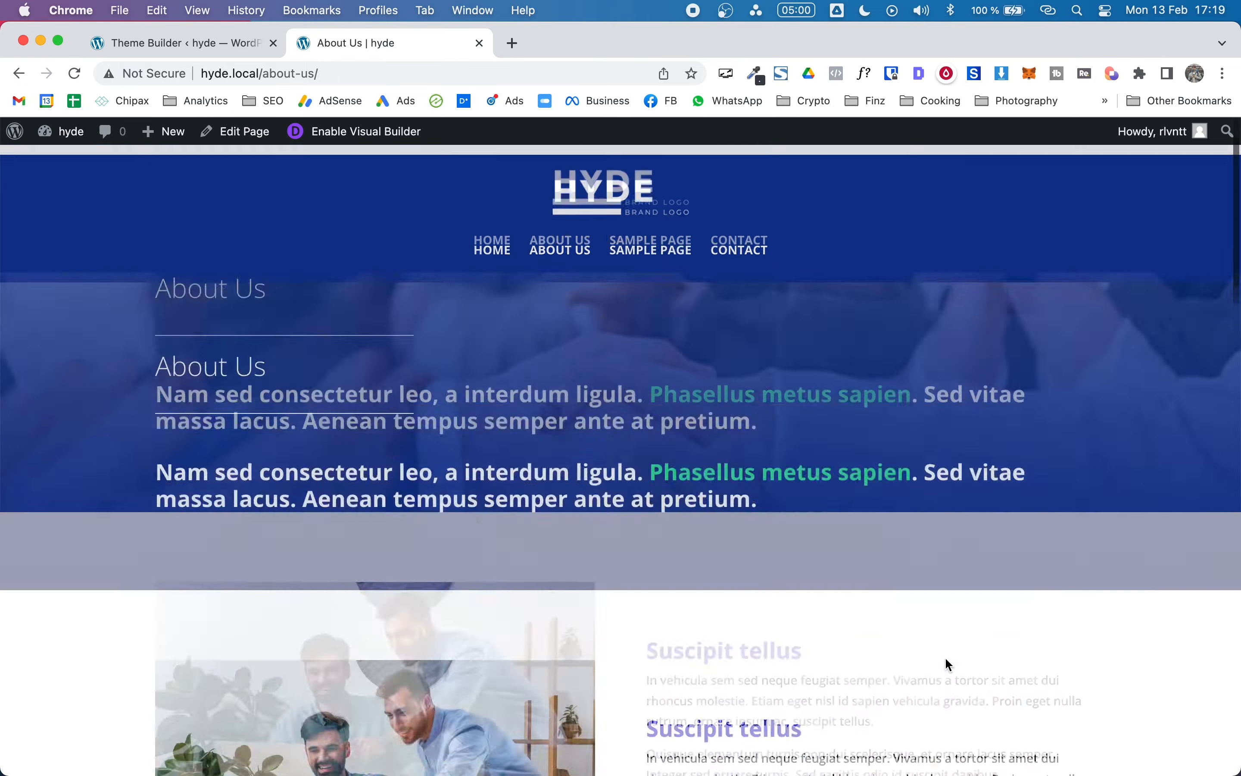
# Step: Set the menu module's active link color to yellow in the Theme Builder header and save the header layout
pyautogui.click(209, 46)
pyautogui.moveTo(621, 174)
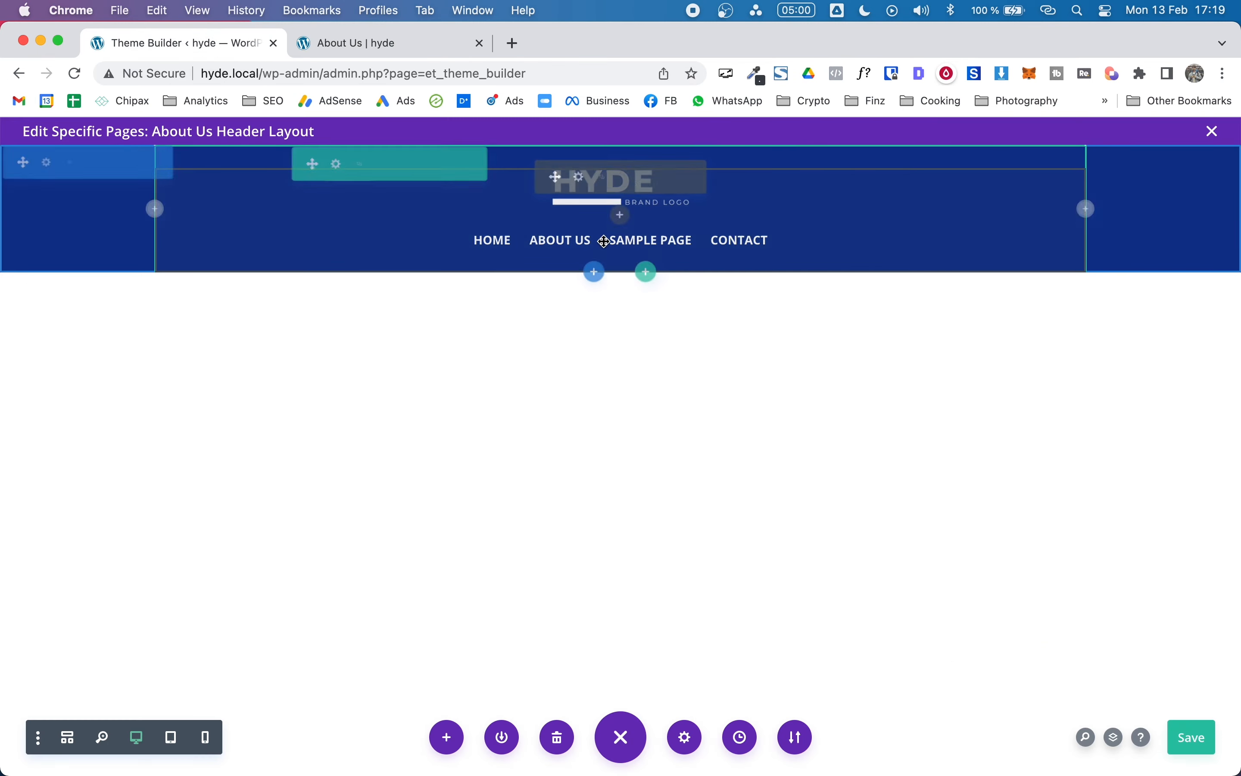
pyautogui.click(579, 178)
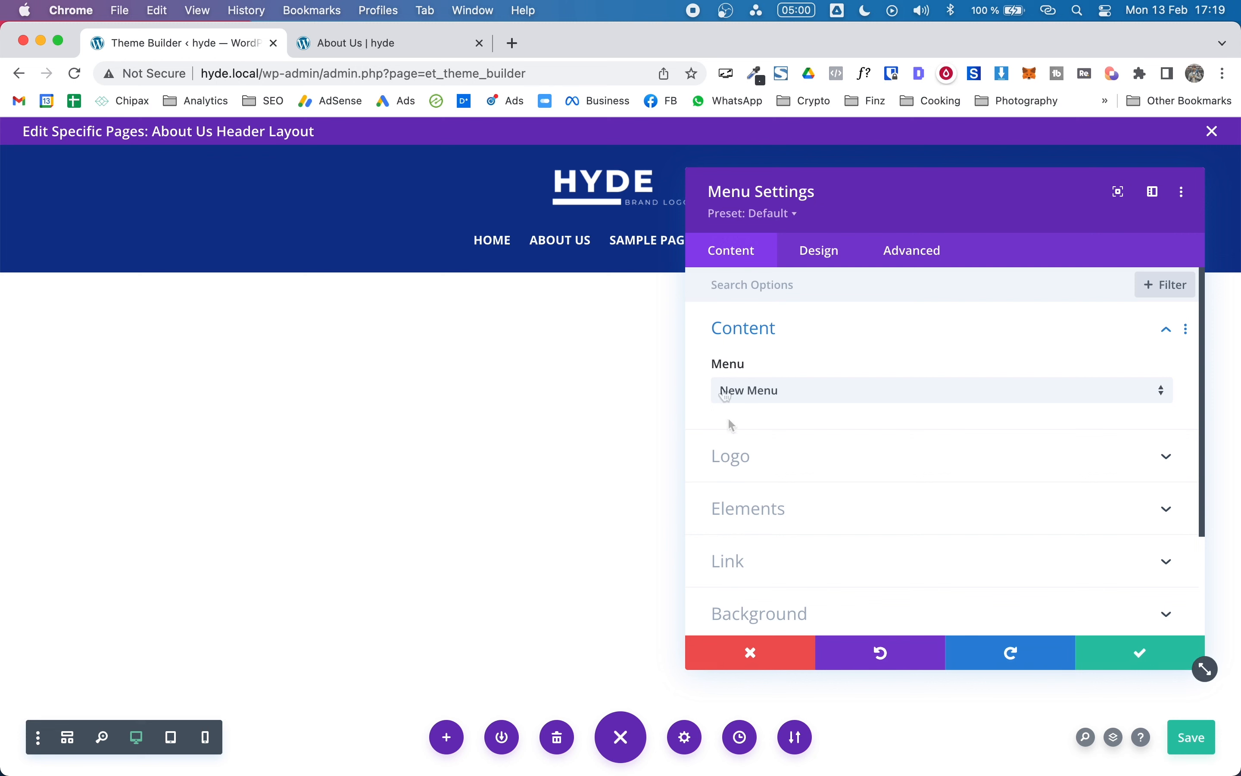
pyautogui.click(798, 253)
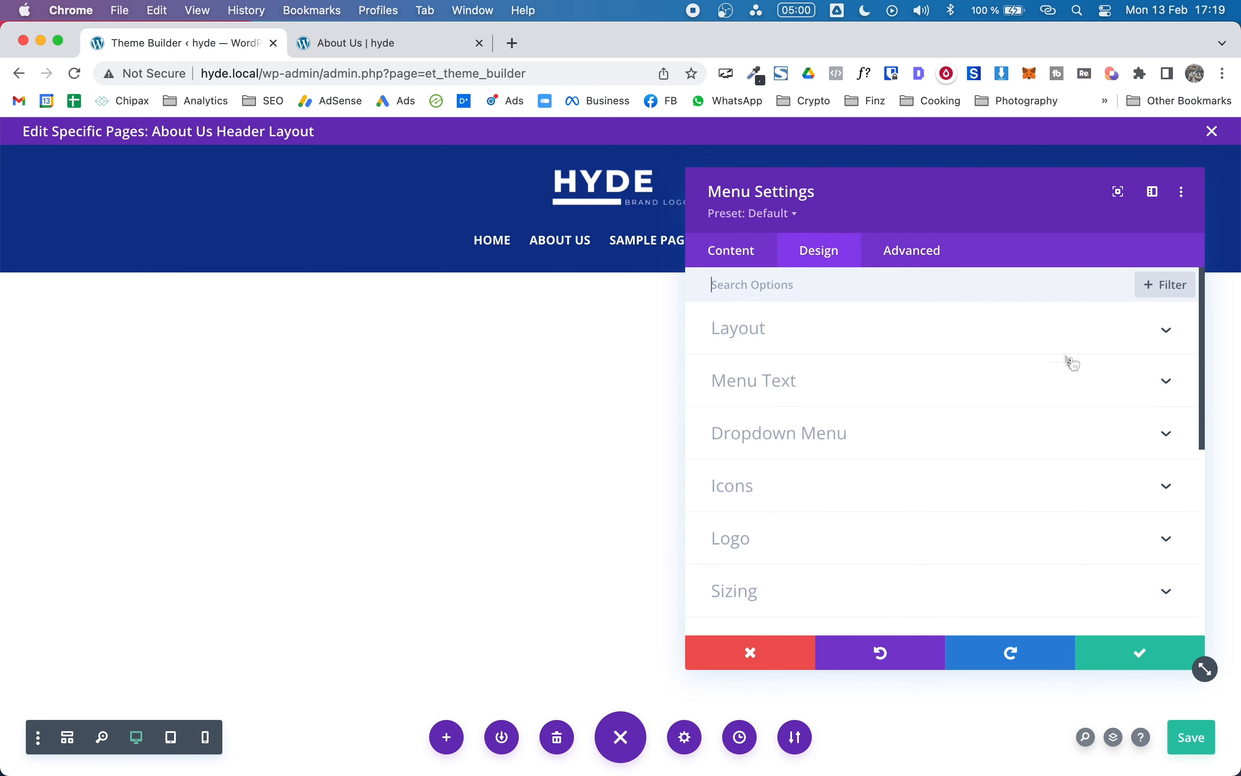
pyautogui.click(788, 390)
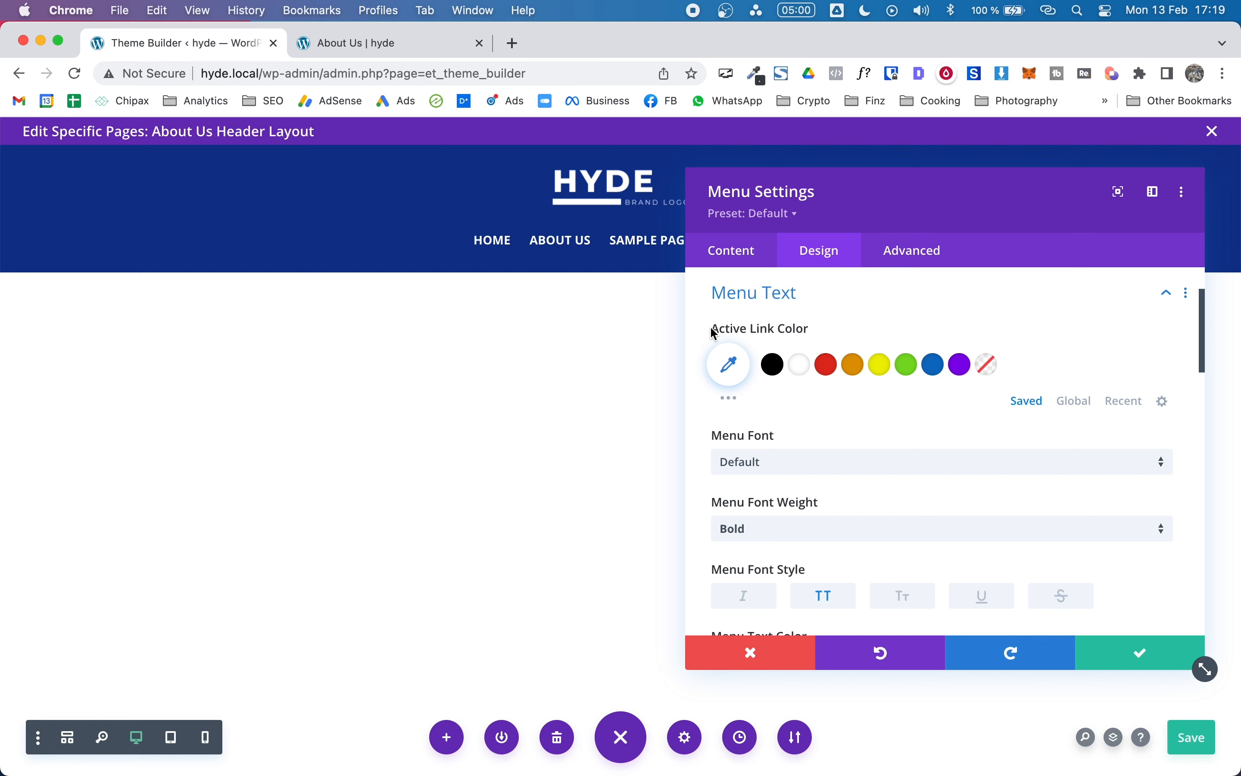
pyautogui.click(881, 371)
pyautogui.moveTo(834, 200); pyautogui.dragTo(661, 186)
pyautogui.click(967, 638)
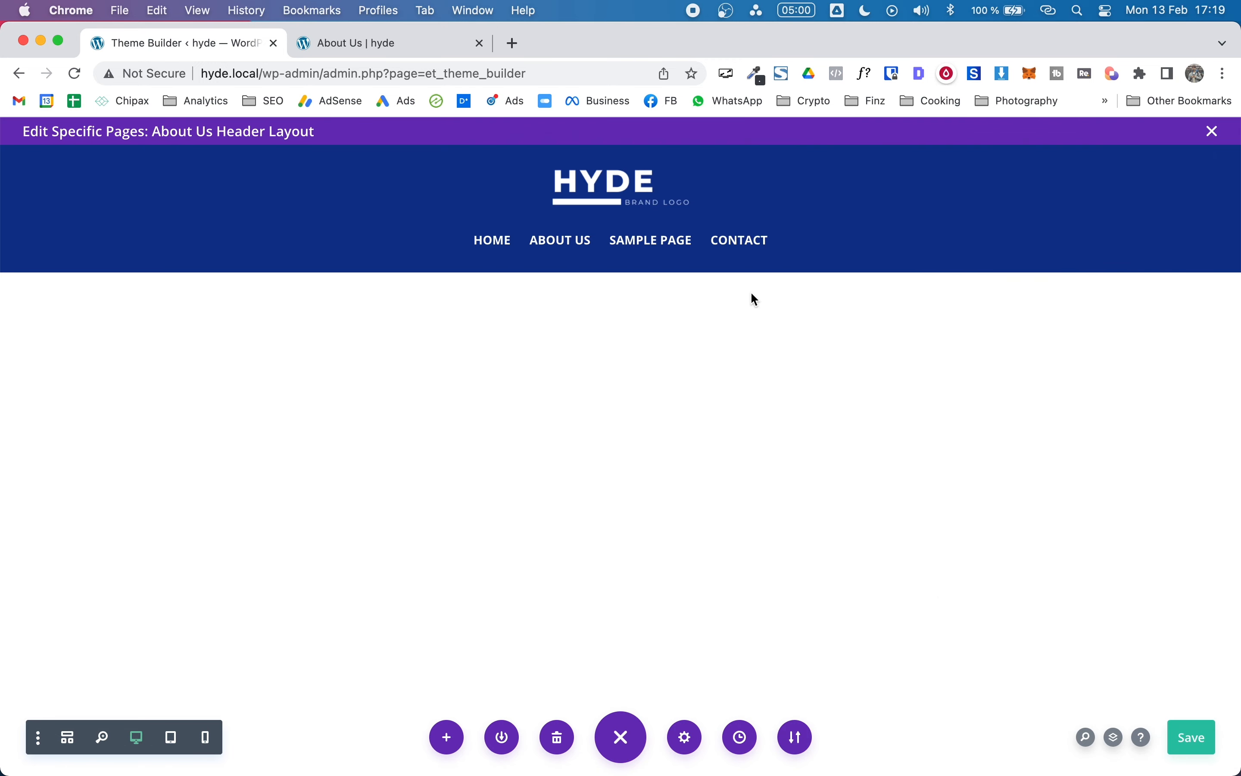
pyautogui.press('super+s')
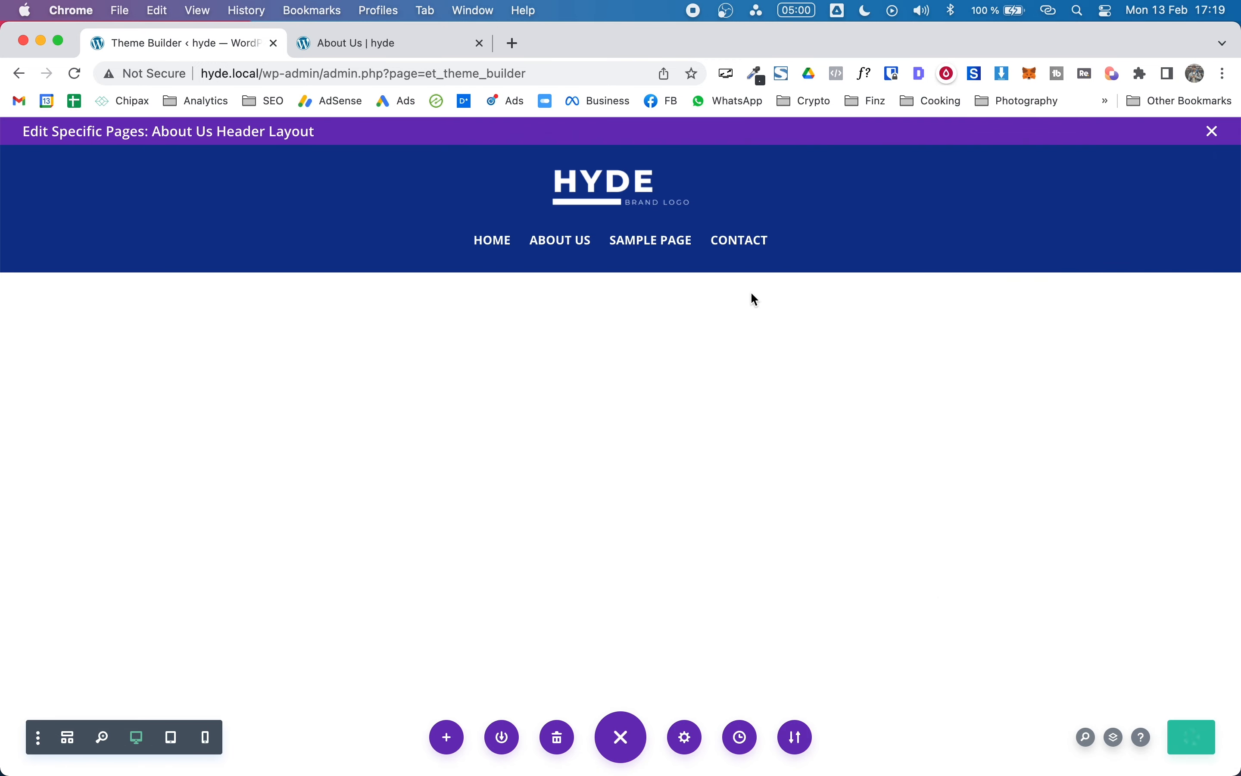
# Step: Inspect the active menu link's color and the sticky header on the live About Us page
pyautogui.click(383, 53)
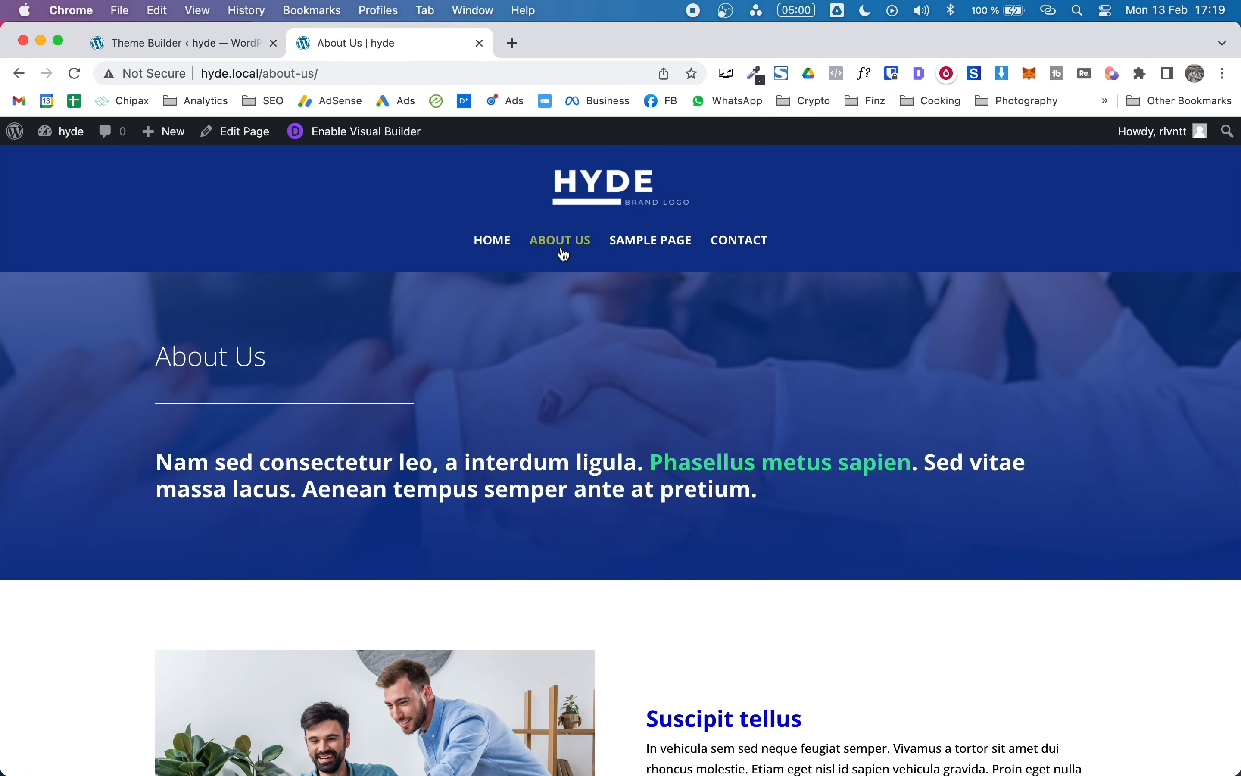
pyautogui.scroll(-6, 943, 355)
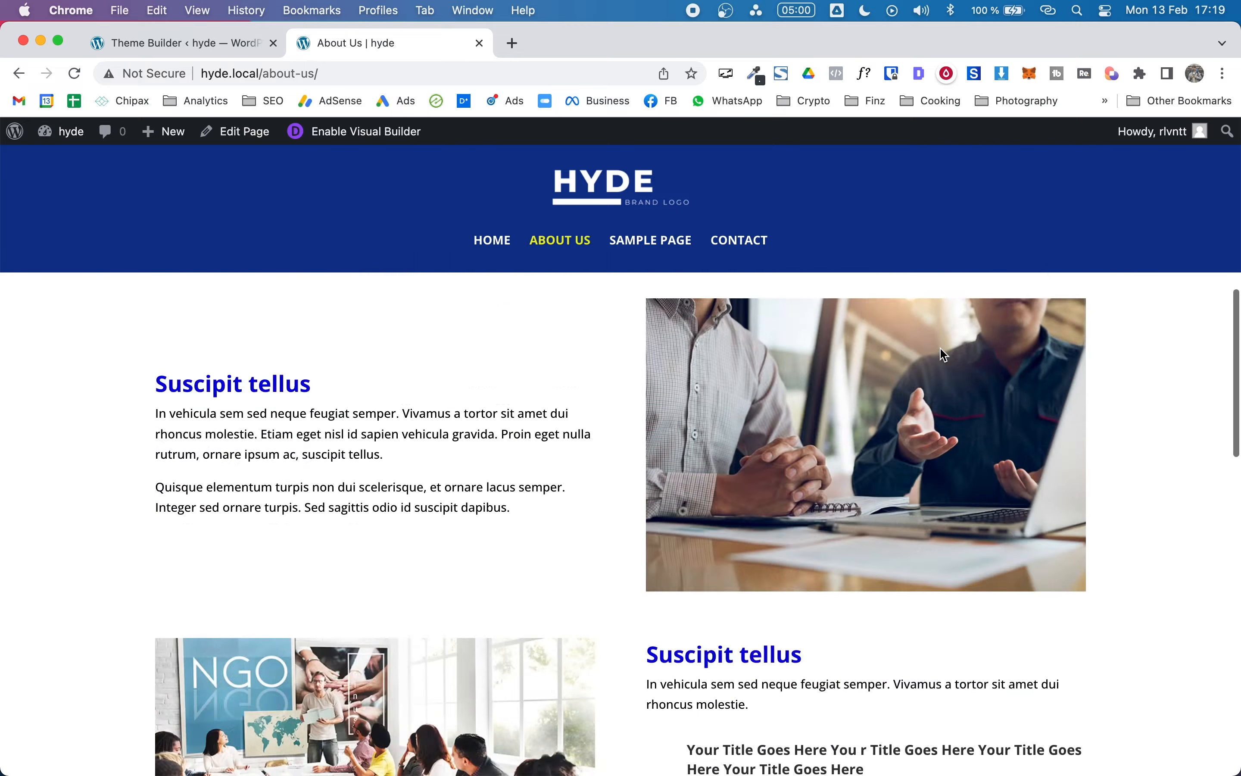
pyautogui.scroll(6, 840, 344)
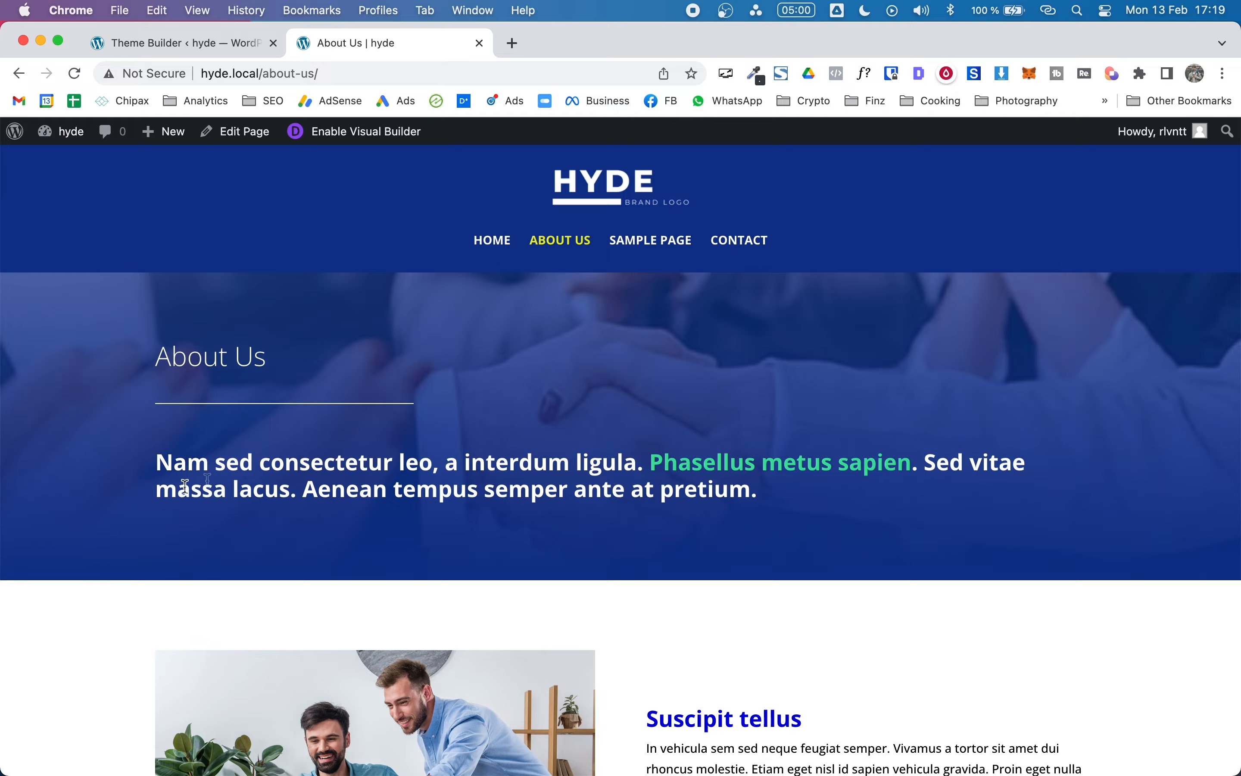
pyautogui.scroll(-15, 800, 436)
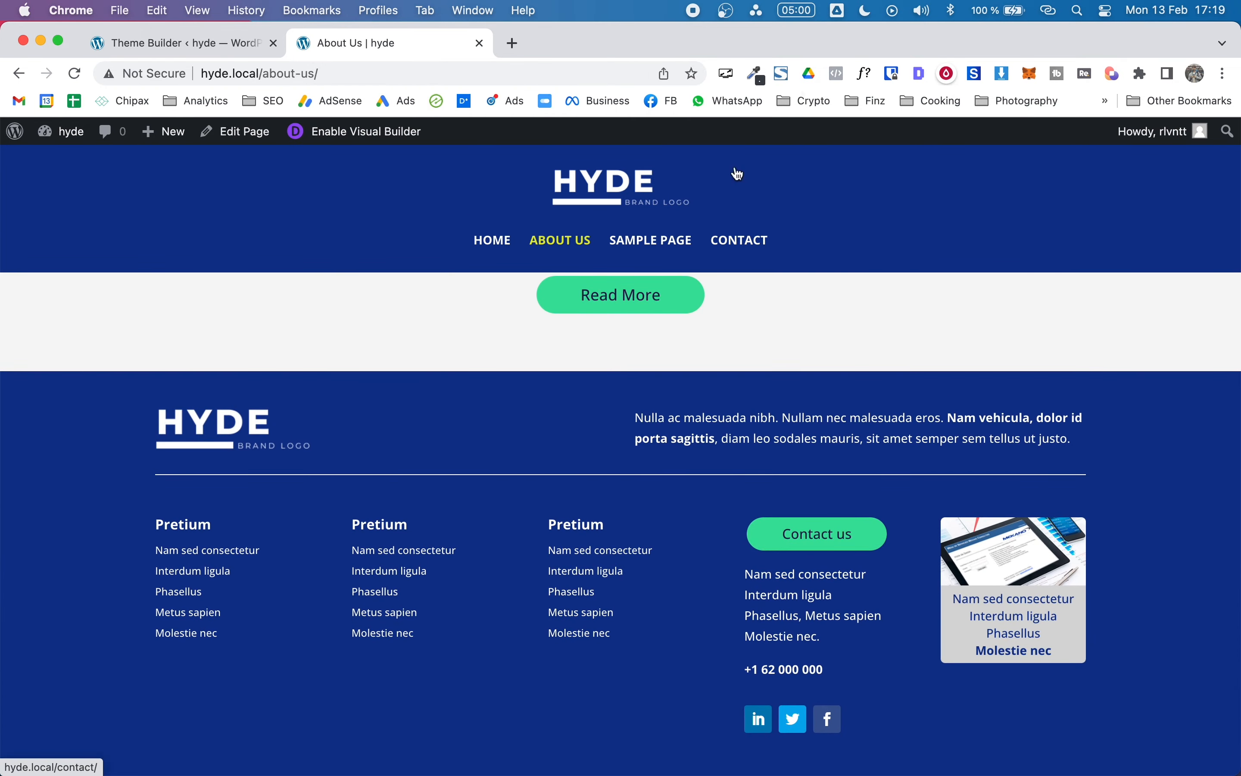
# Step: Set the menu logo's max width for the sticky state to 100px in the Theme Builder header and save the changes
pyautogui.click(216, 42)
pyautogui.moveTo(597, 204)
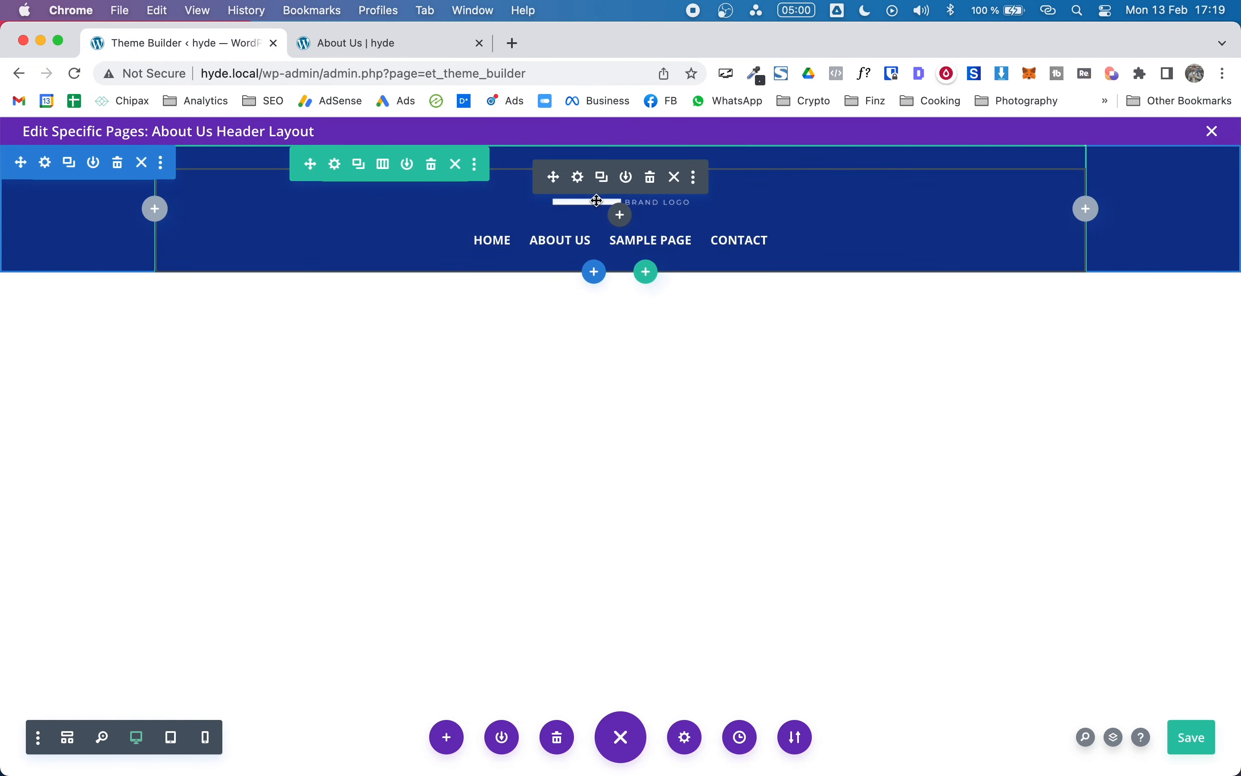
pyautogui.click(578, 178)
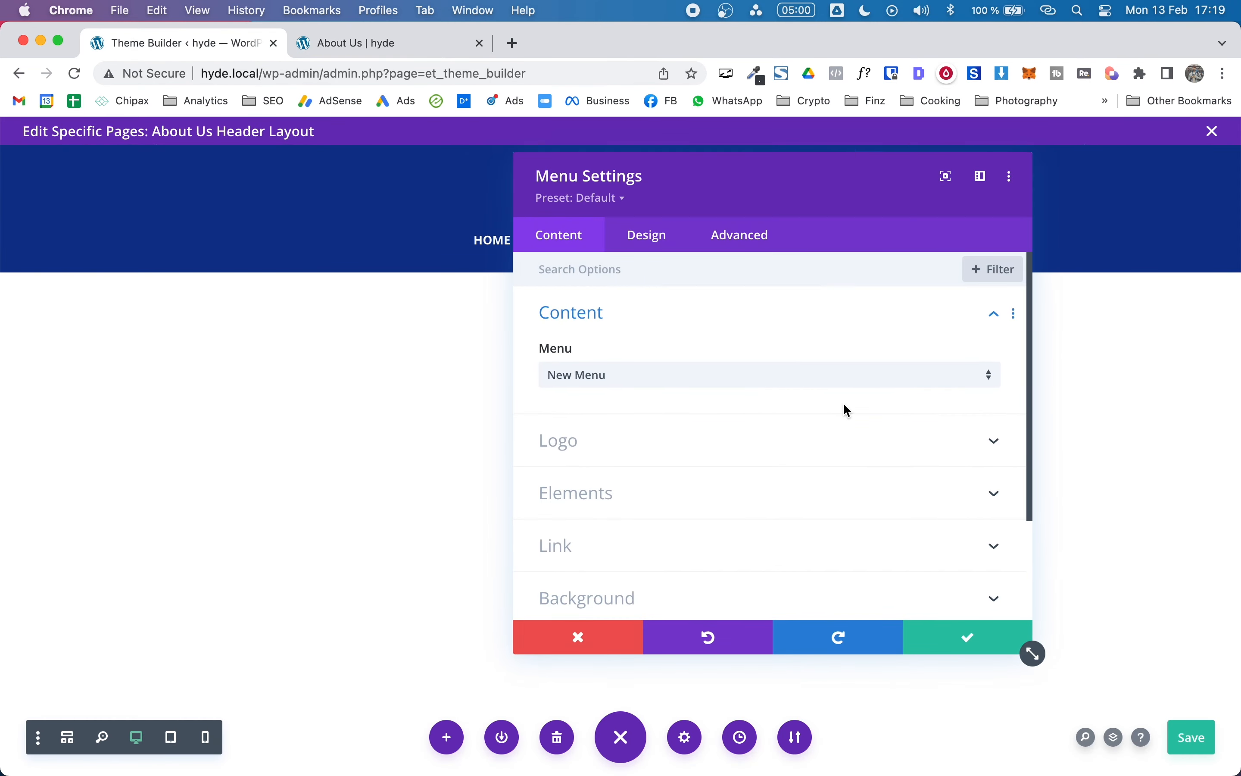
pyautogui.click(659, 240)
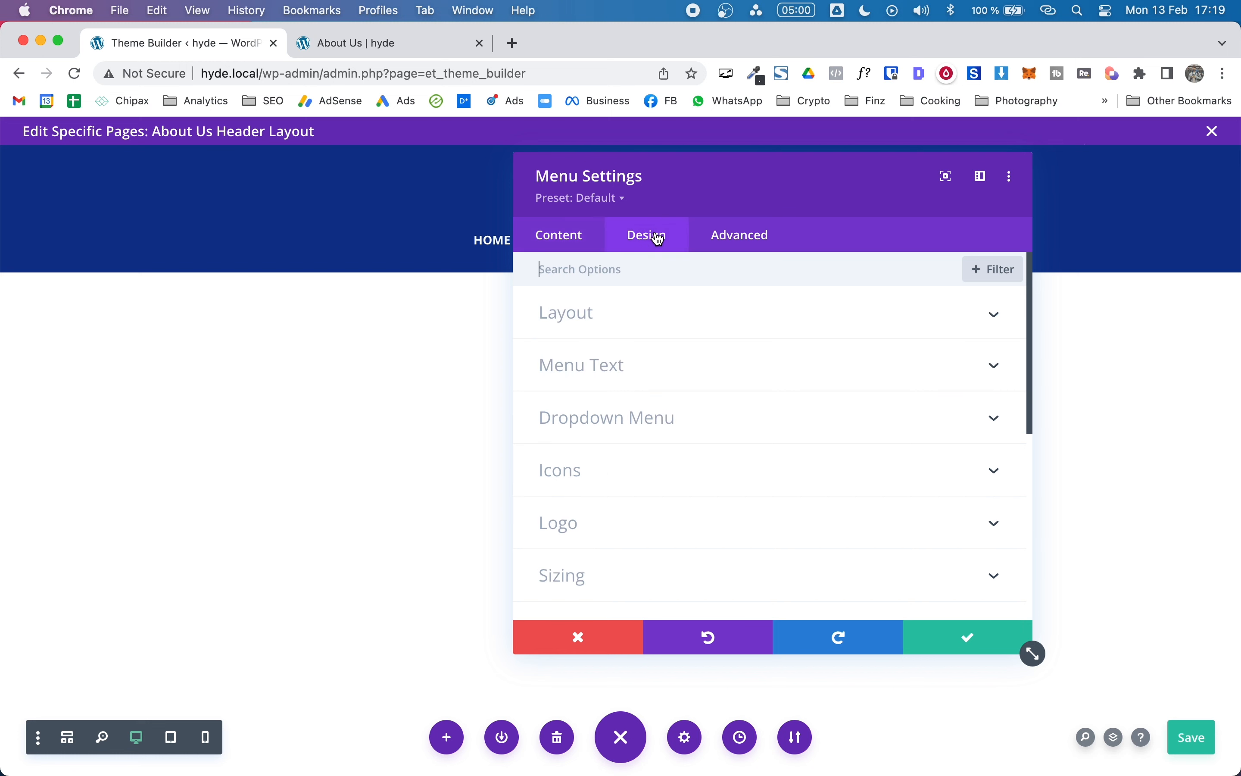
pyautogui.scroll(-2, 818, 447)
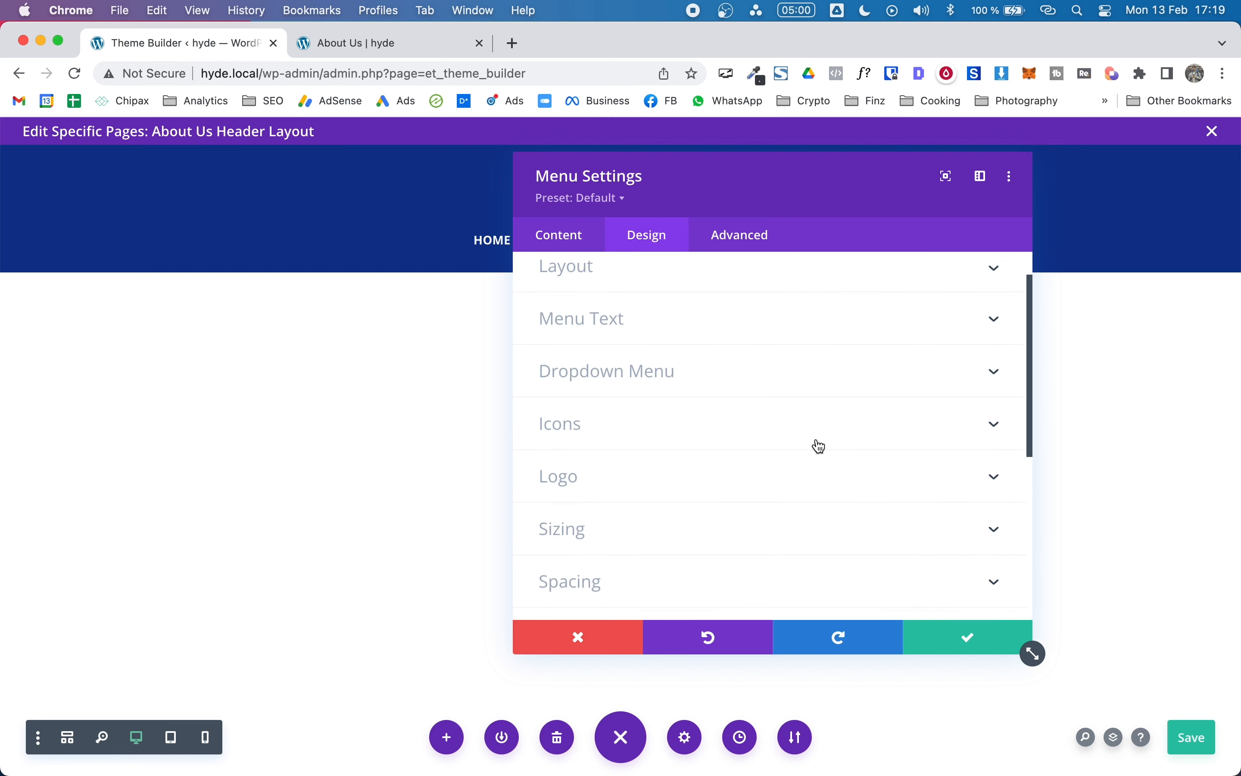
pyautogui.scroll(2, 817, 447)
pyautogui.scroll(-5, 815, 447)
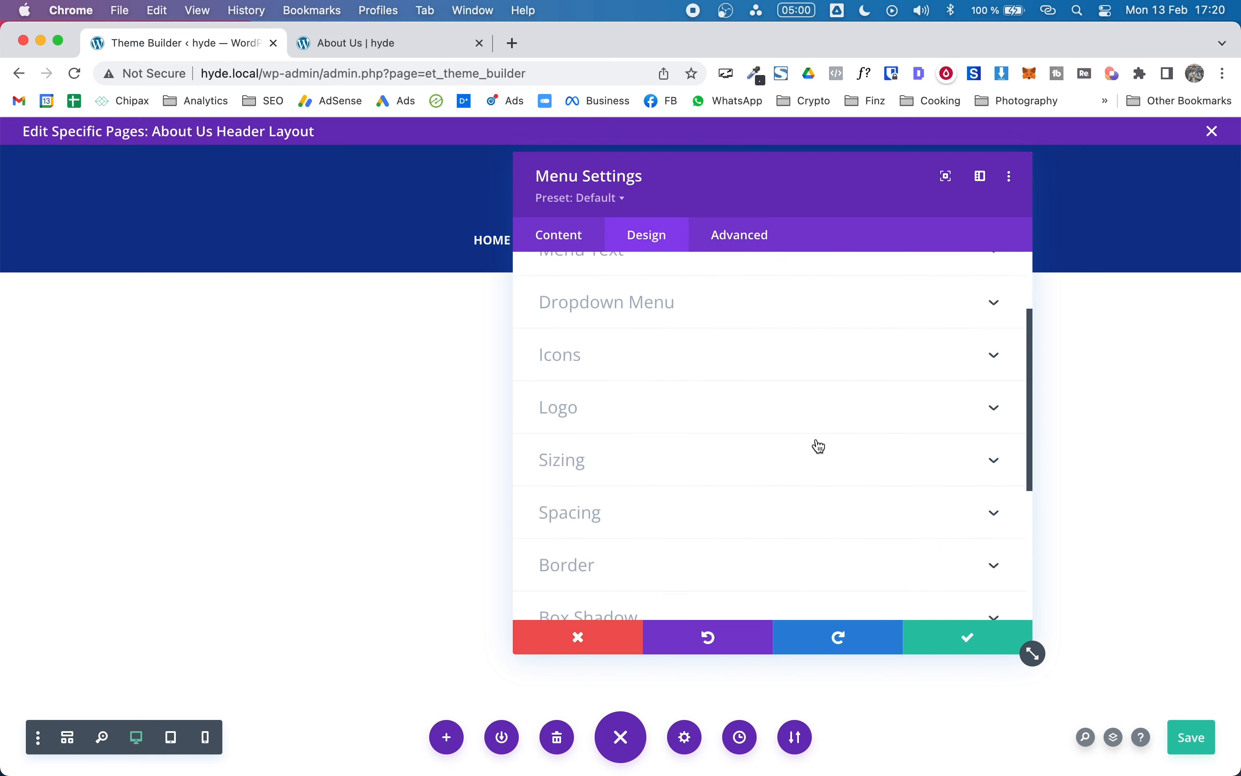
pyautogui.click(605, 473)
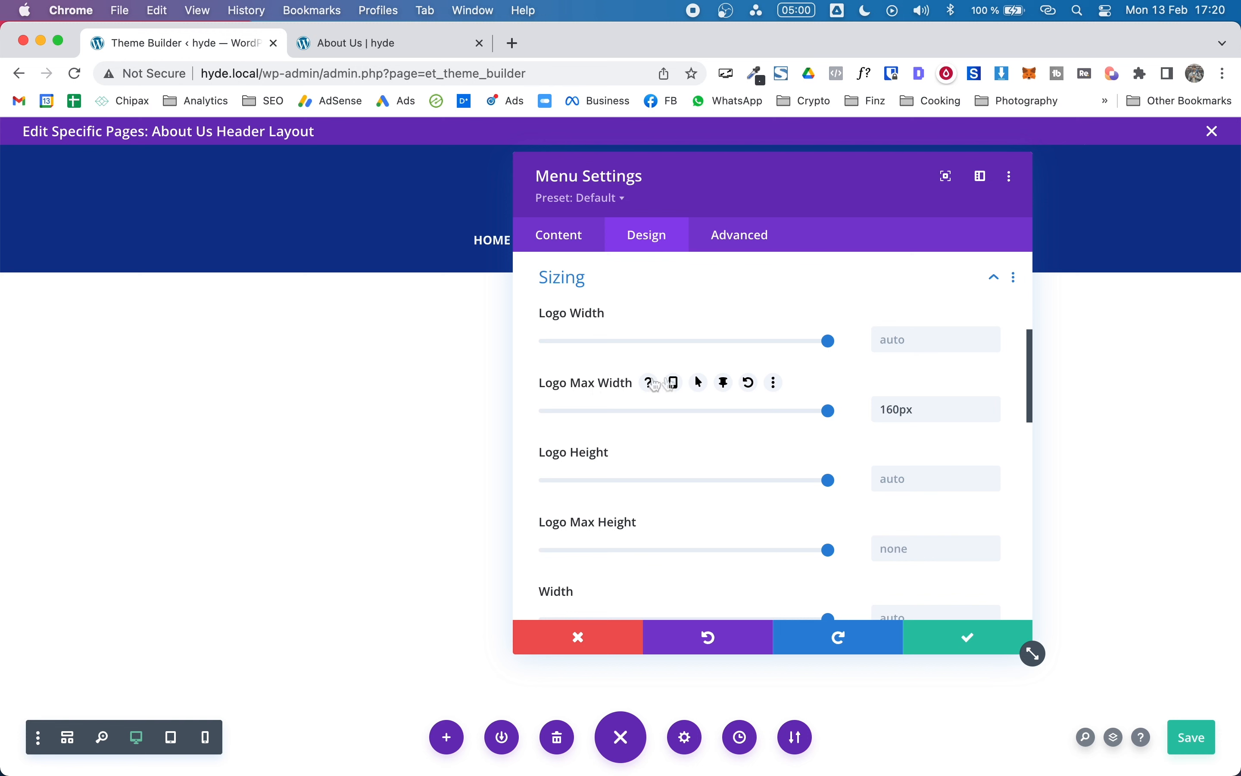
pyautogui.click(726, 385)
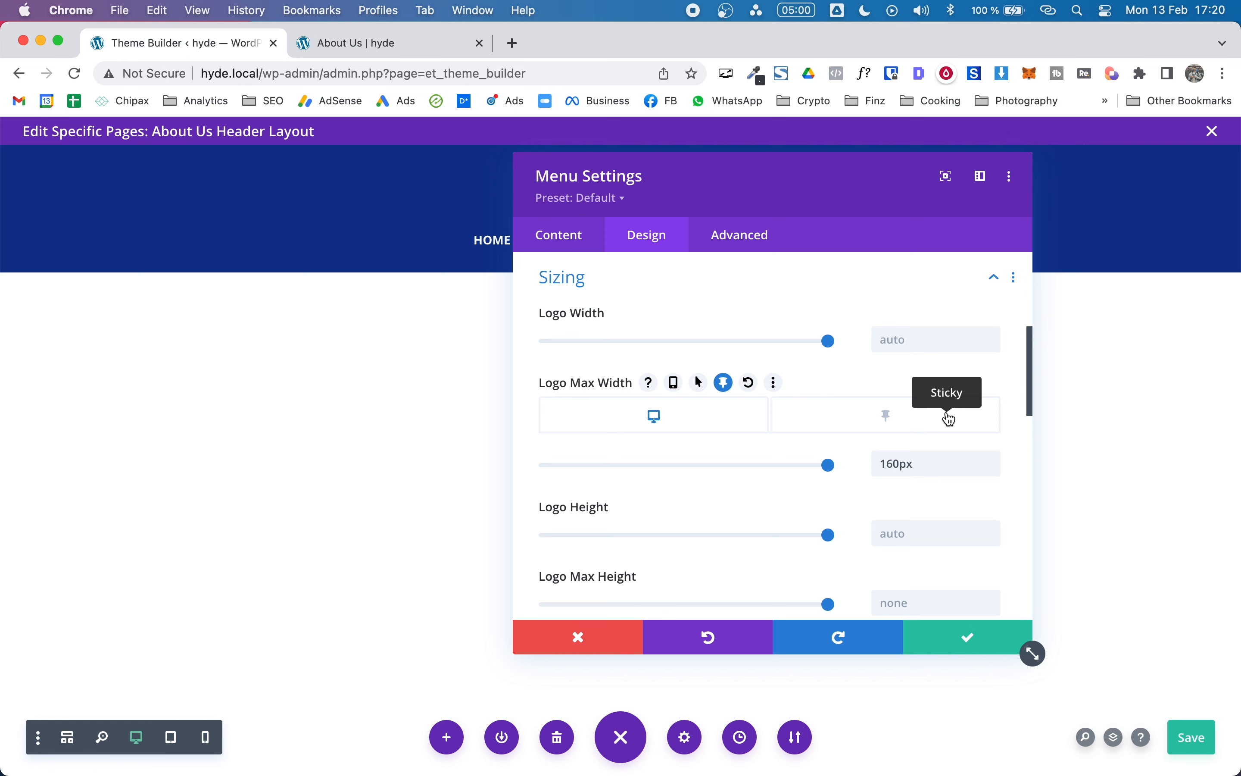
pyautogui.click(887, 418)
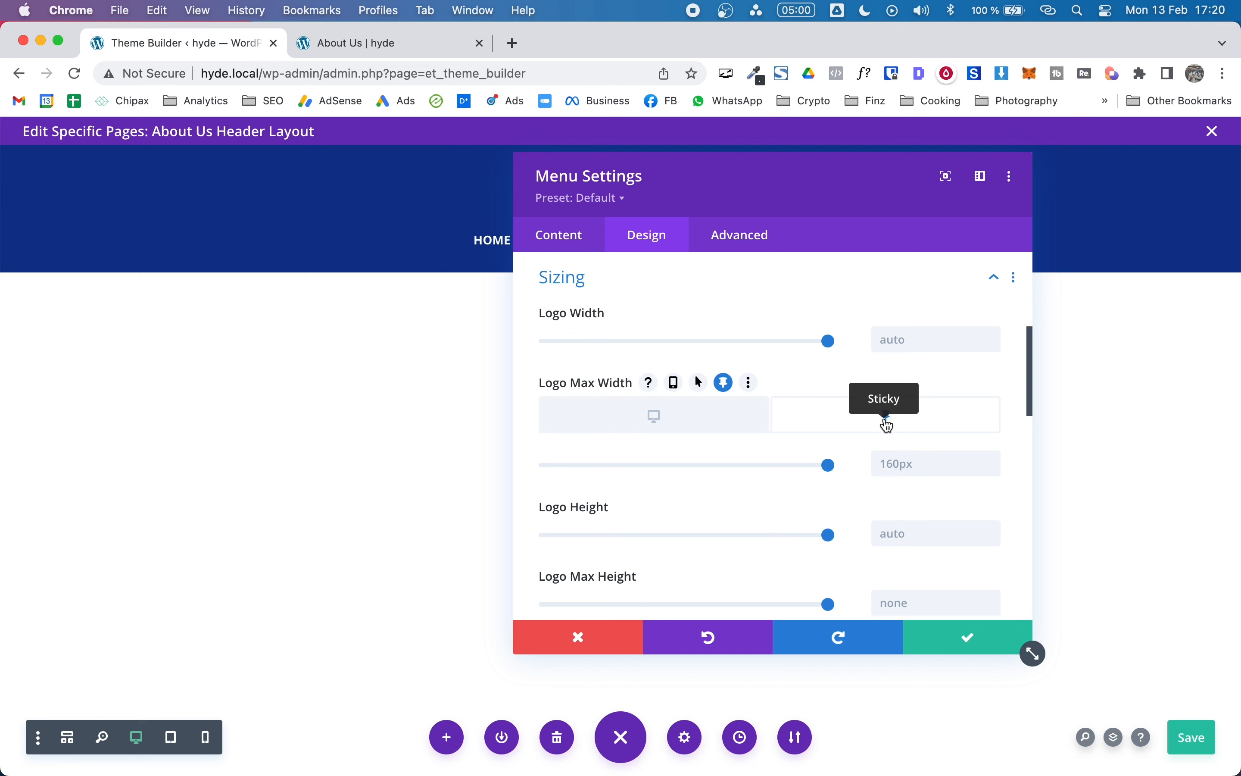
pyautogui.click(906, 466)
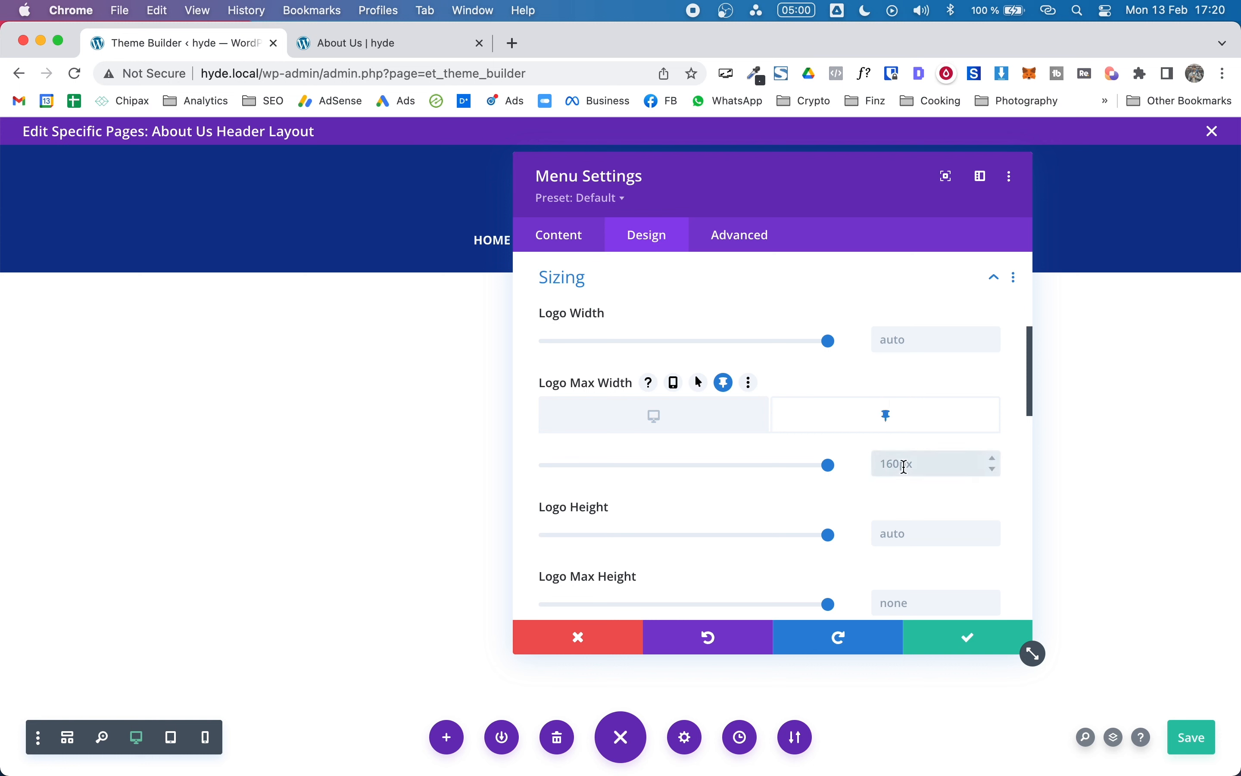
pyautogui.write('100')
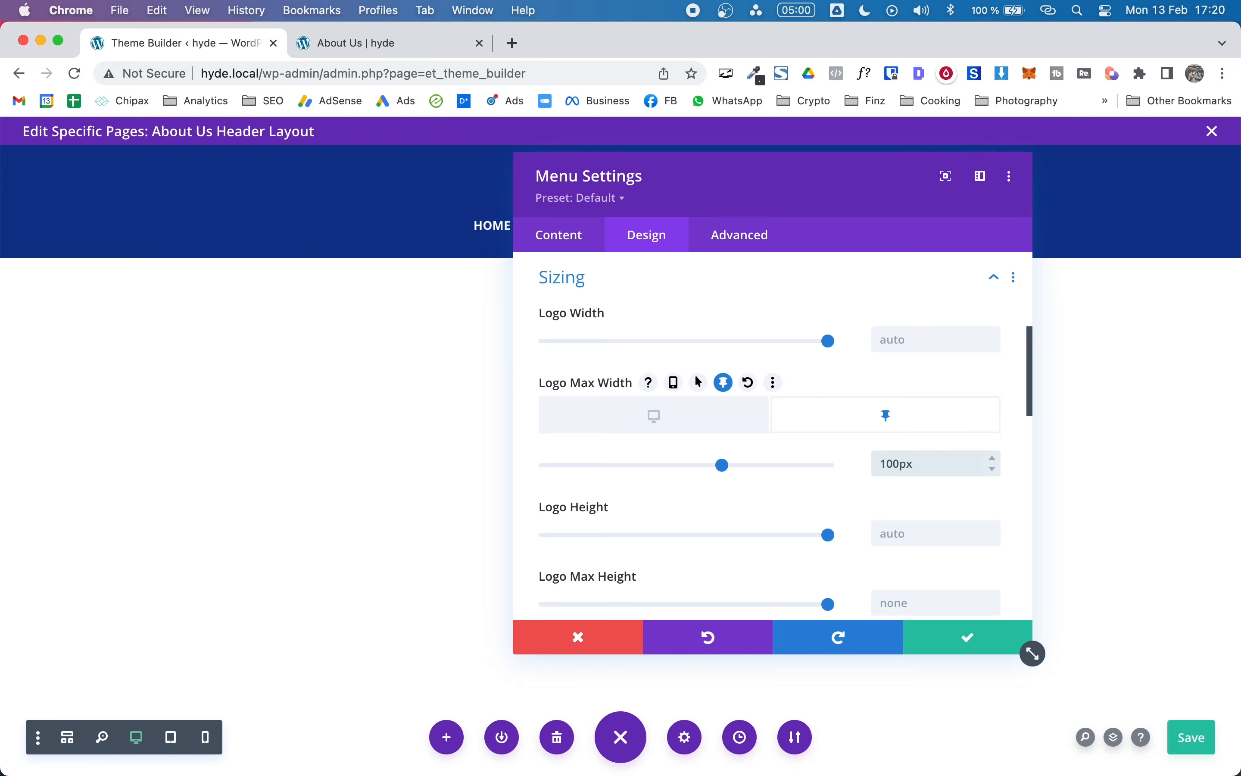
pyautogui.moveTo(802, 172); pyautogui.dragTo(749, 229)
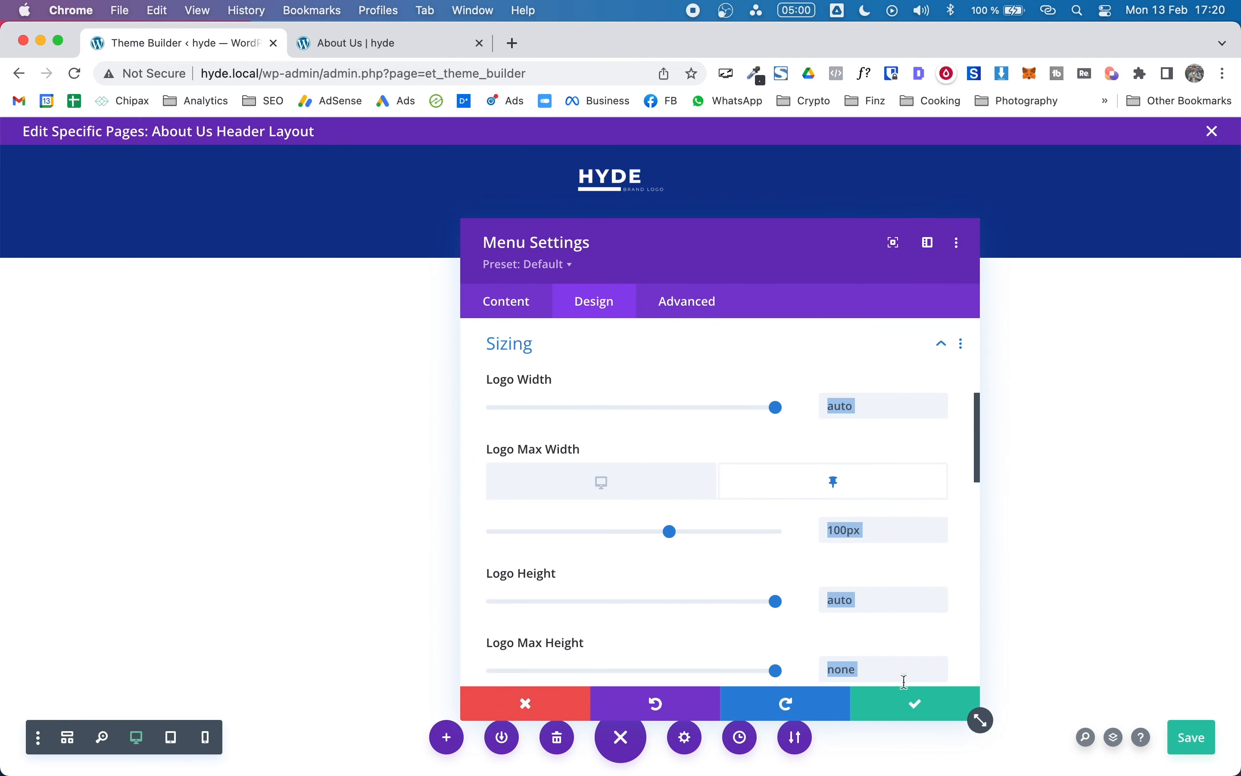
pyautogui.click(912, 705)
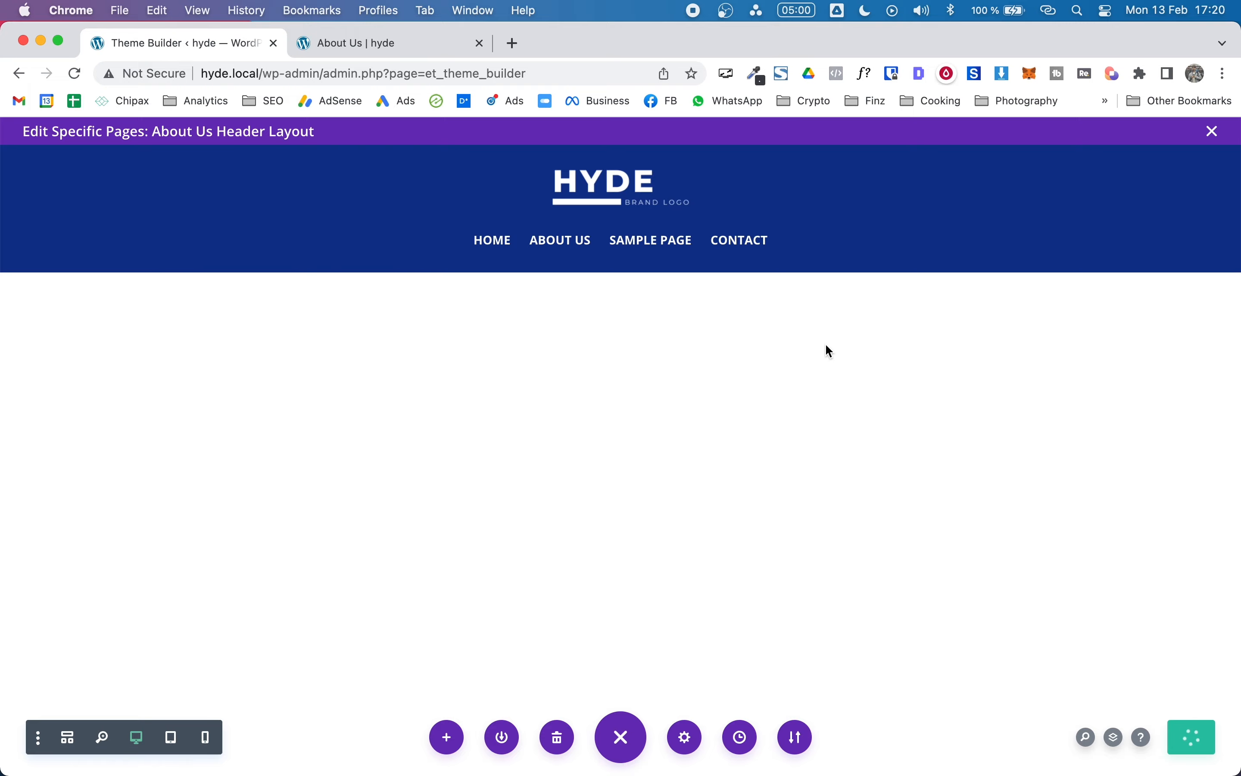
# Step: Reload the live About Us page, examine how the header logo resizes on scroll, and compare its header with the Home page's
pyautogui.click(403, 47)
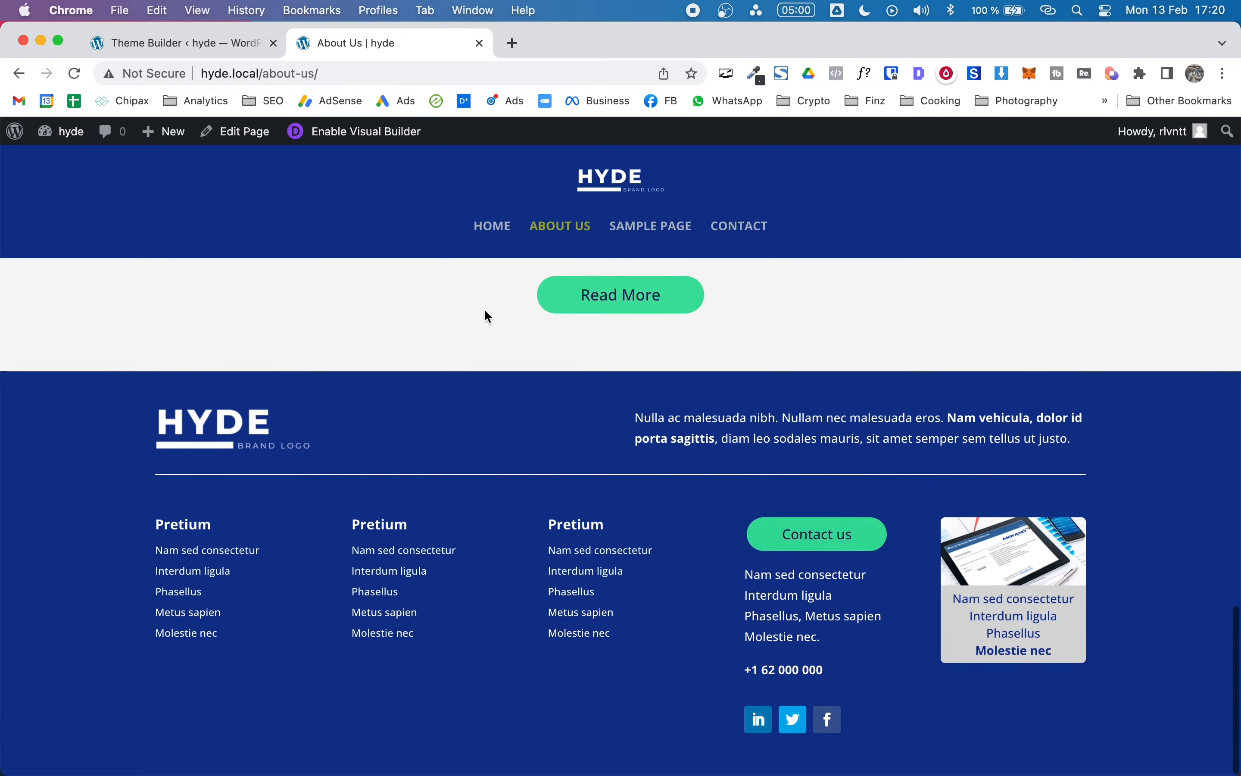
pyautogui.press('super+r')
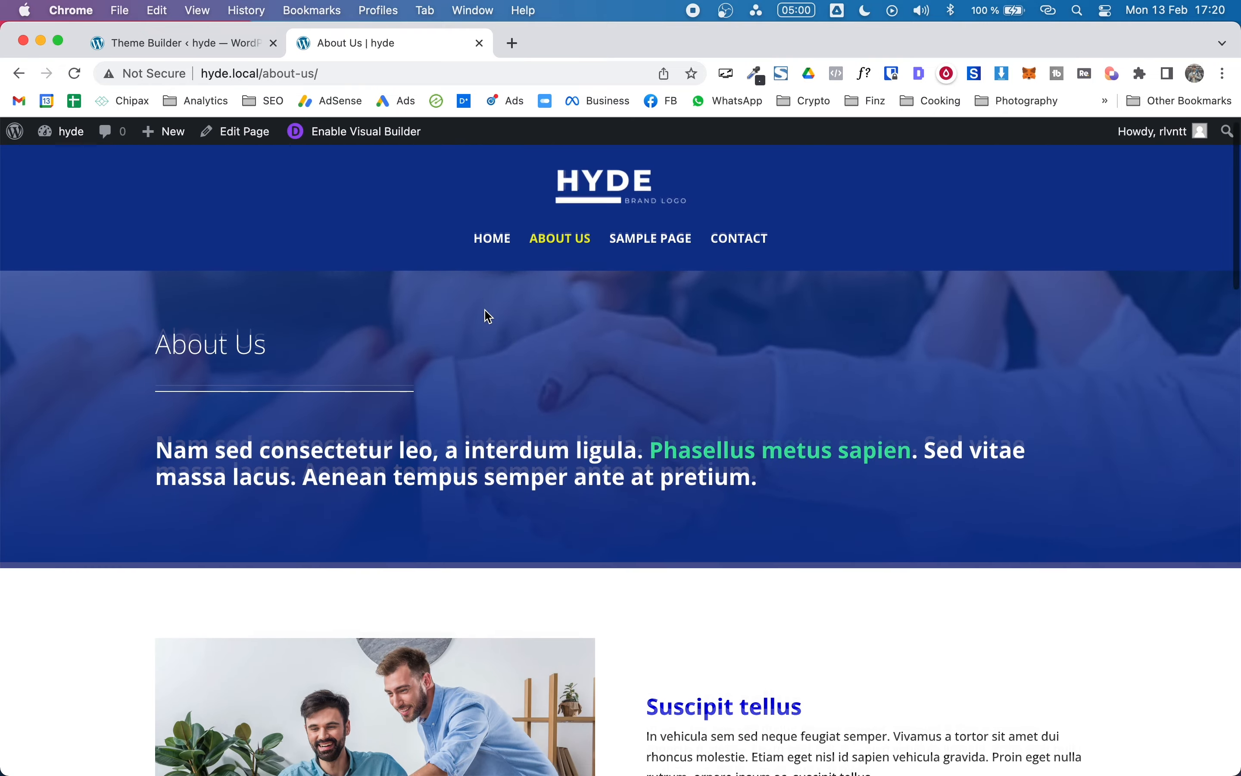
pyautogui.scroll(-5, 489, 317)
pyautogui.scroll(5, 489, 317)
pyautogui.scroll(-5, 488, 317)
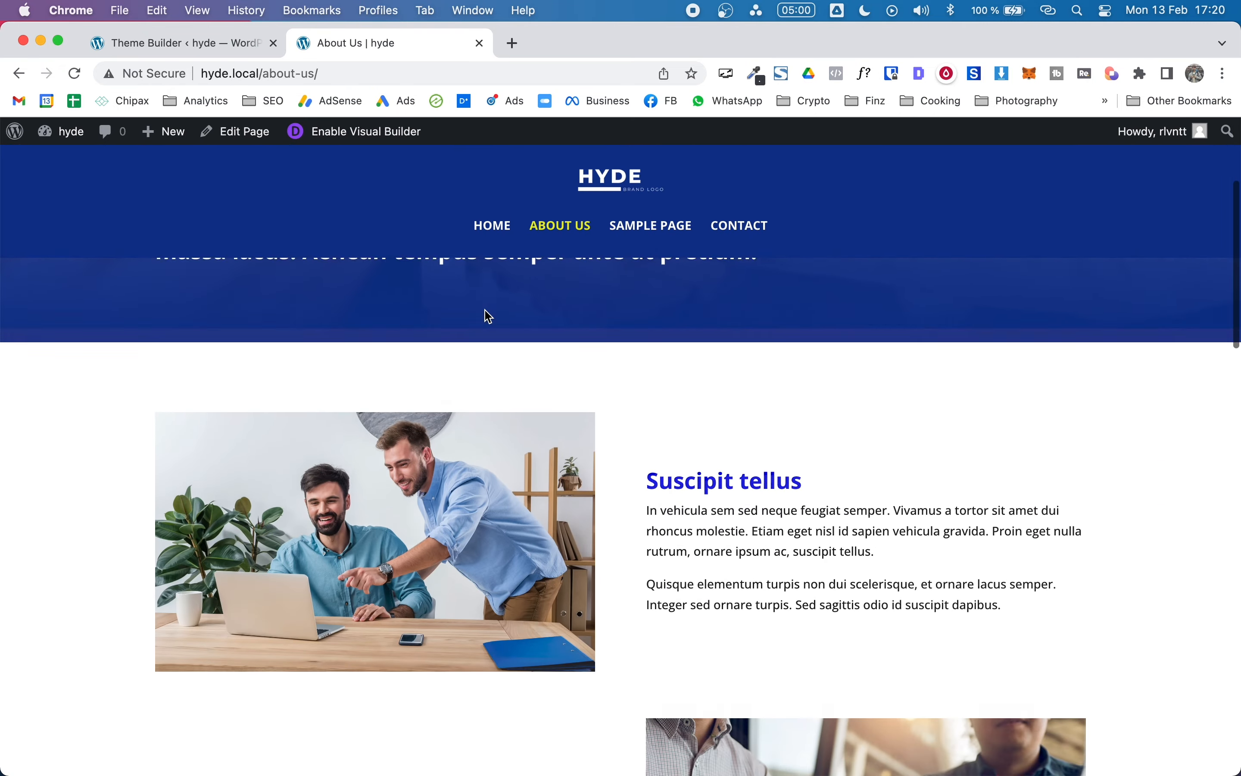
pyautogui.scroll(-7, 488, 317)
pyautogui.scroll(12, 694, 379)
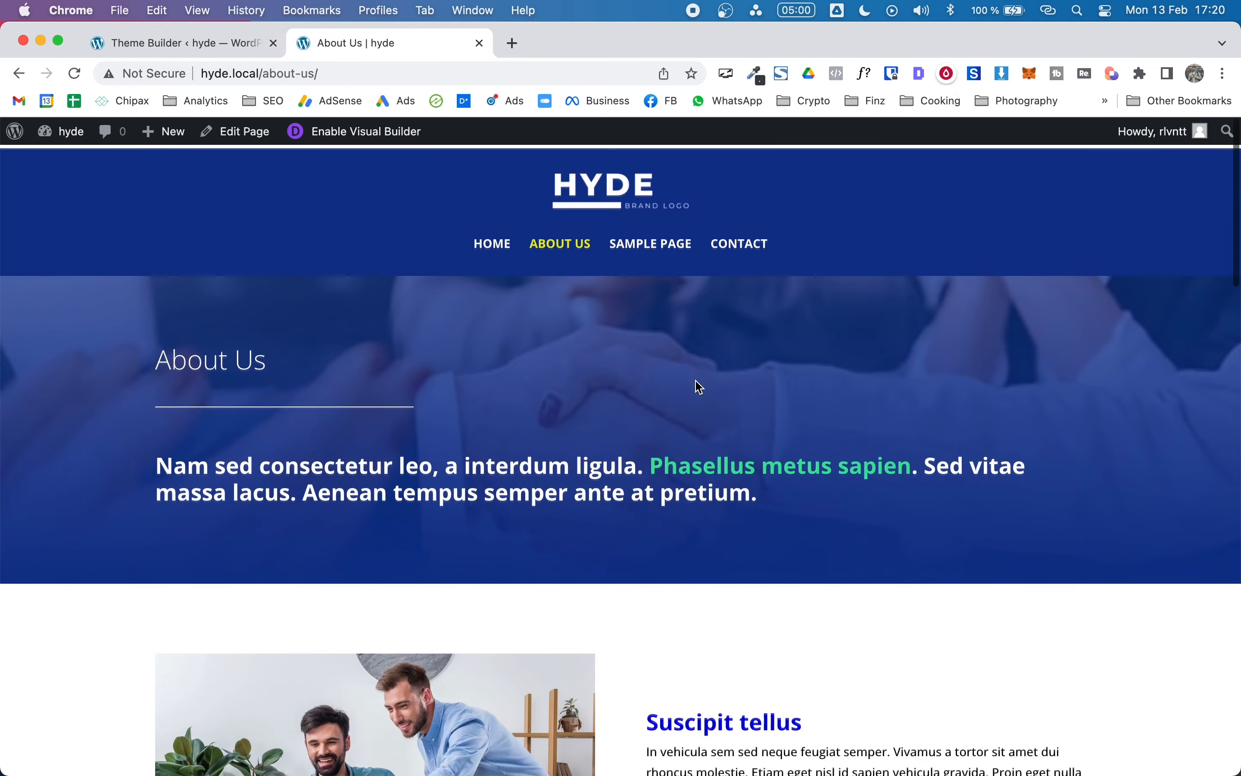
pyautogui.scroll(-10, 731, 272)
pyautogui.scroll(12, 729, 277)
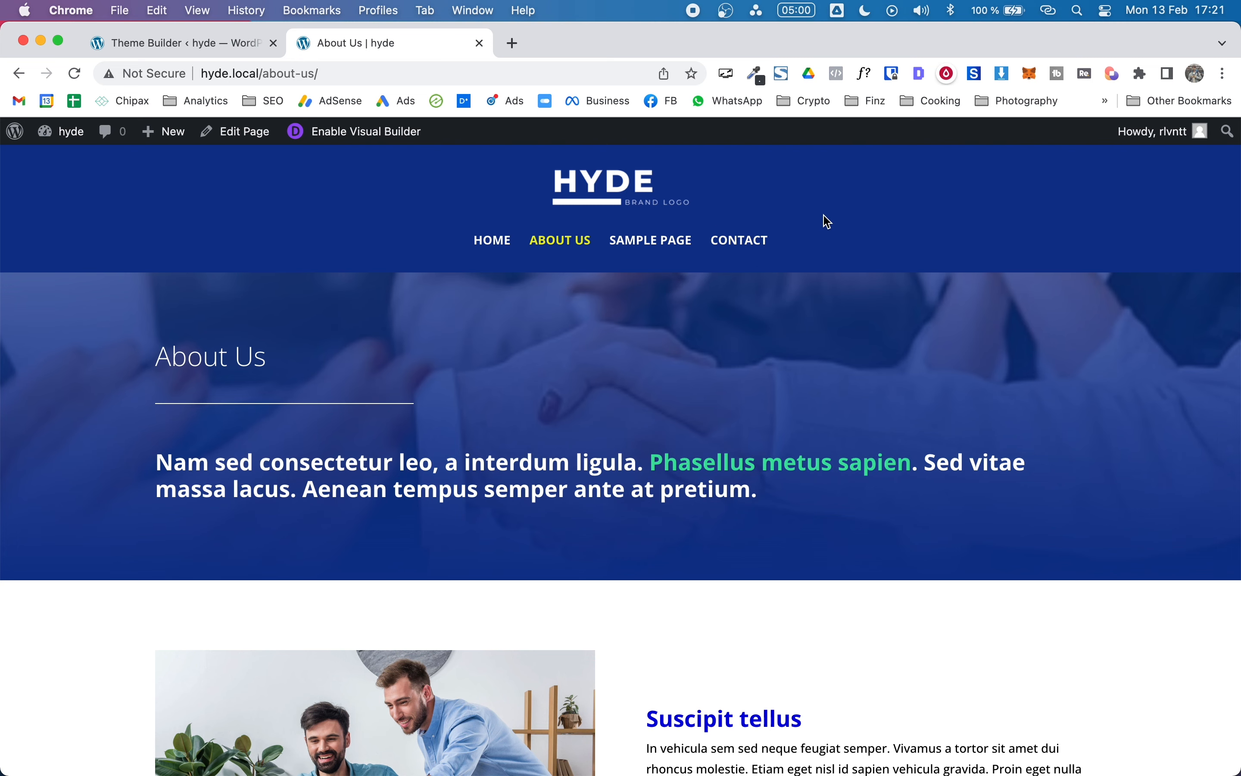
pyautogui.click(490, 240)
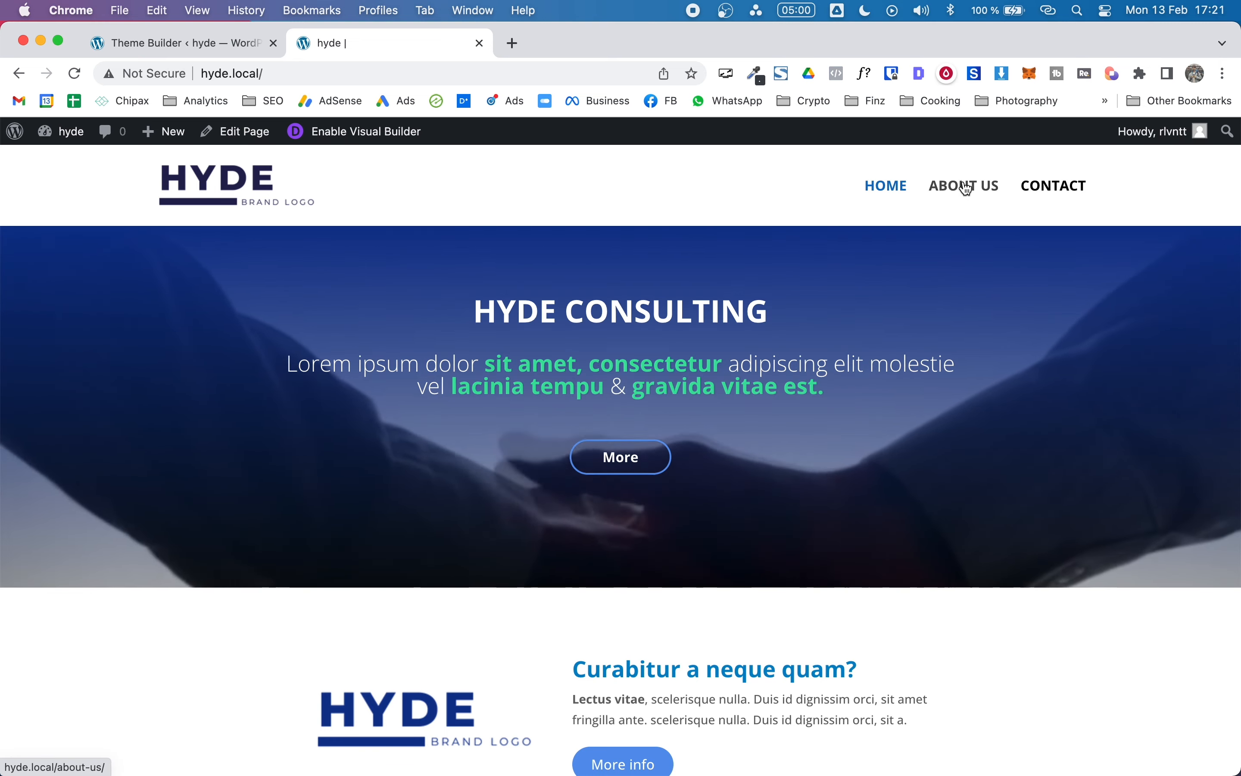
pyautogui.click(966, 187)
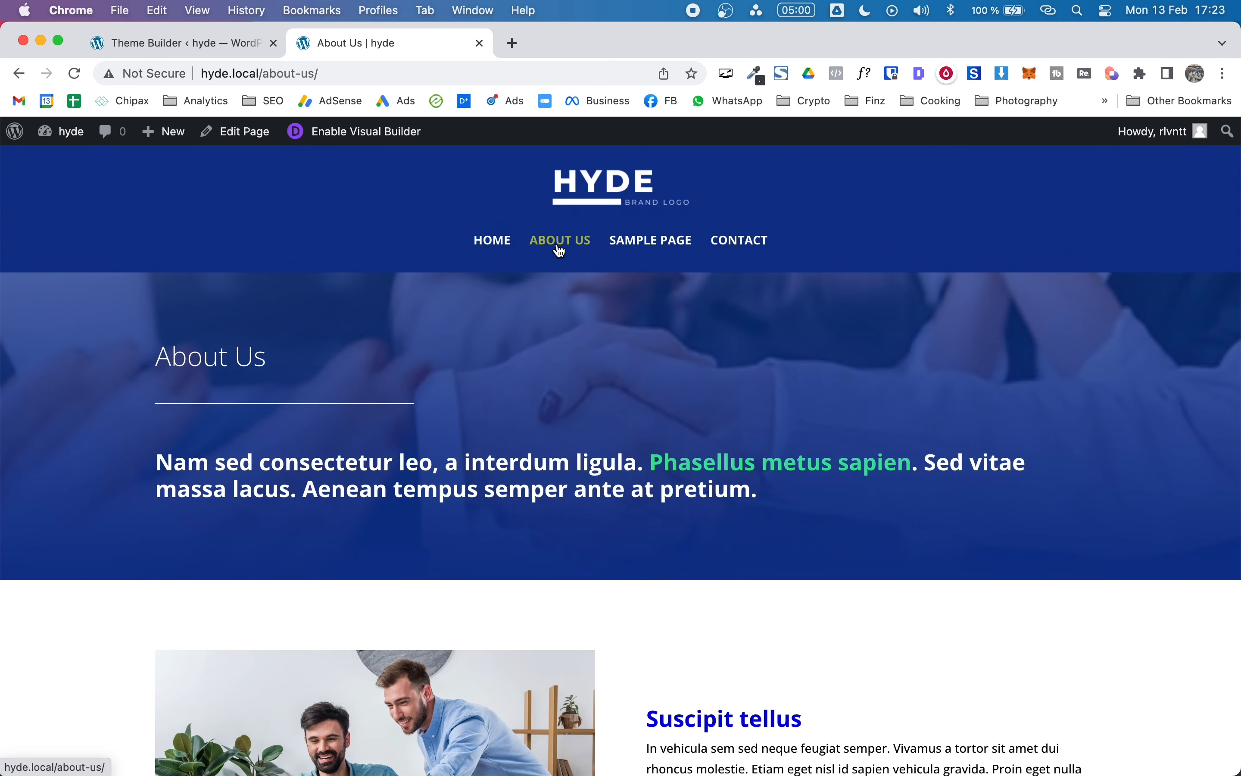